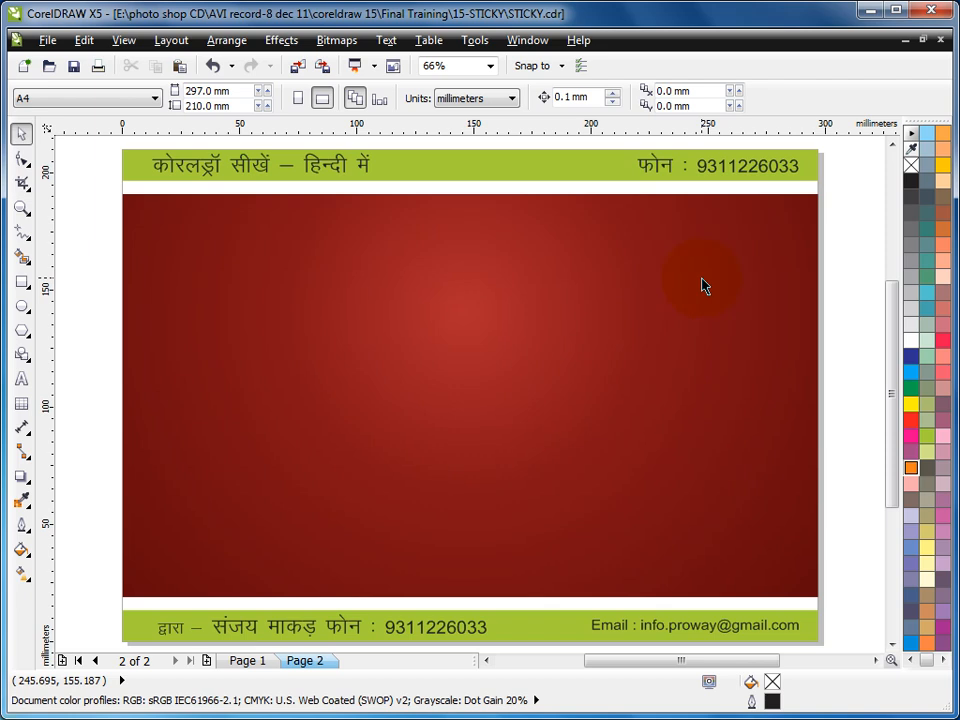
- Add the person's first name in capitals as artistic text on the red background and scale it to about 244 mm wide
click(22, 379)
click(314, 384)
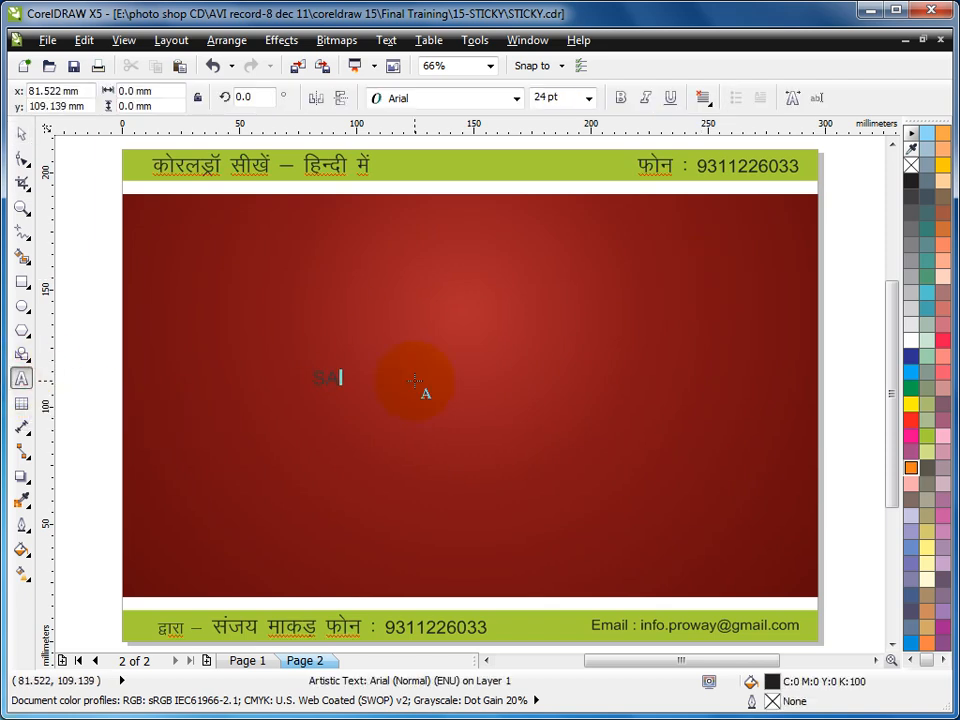
click(21, 133)
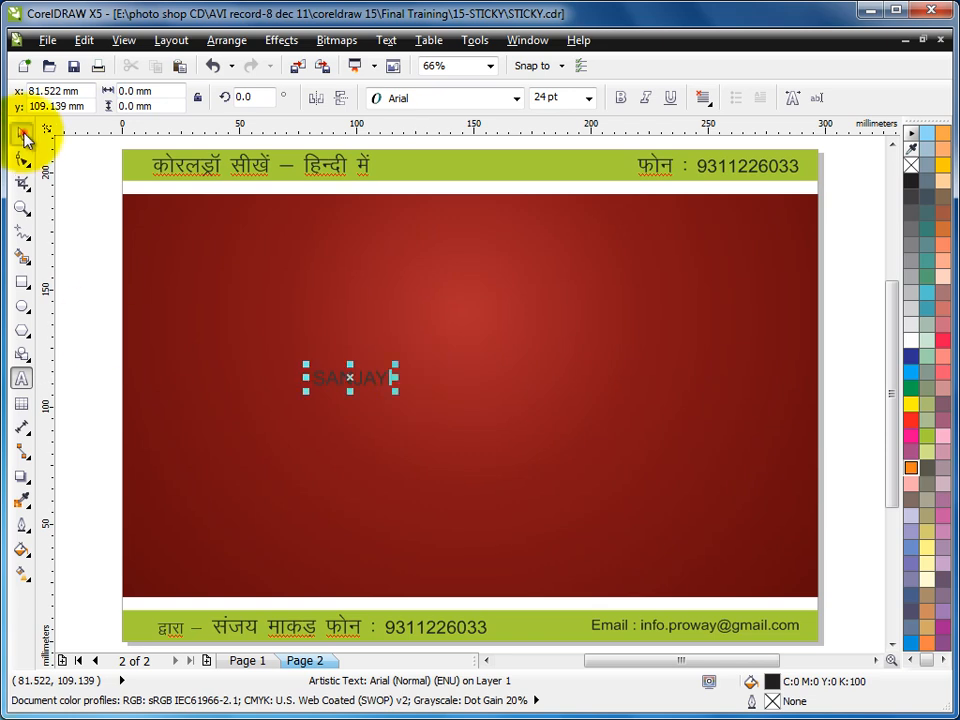
drag(393, 392, 182, 341)
drag(686, 341, 770, 244)
- Change the text's font to Impact and enlarge it to about 234 pt
click(432, 100)
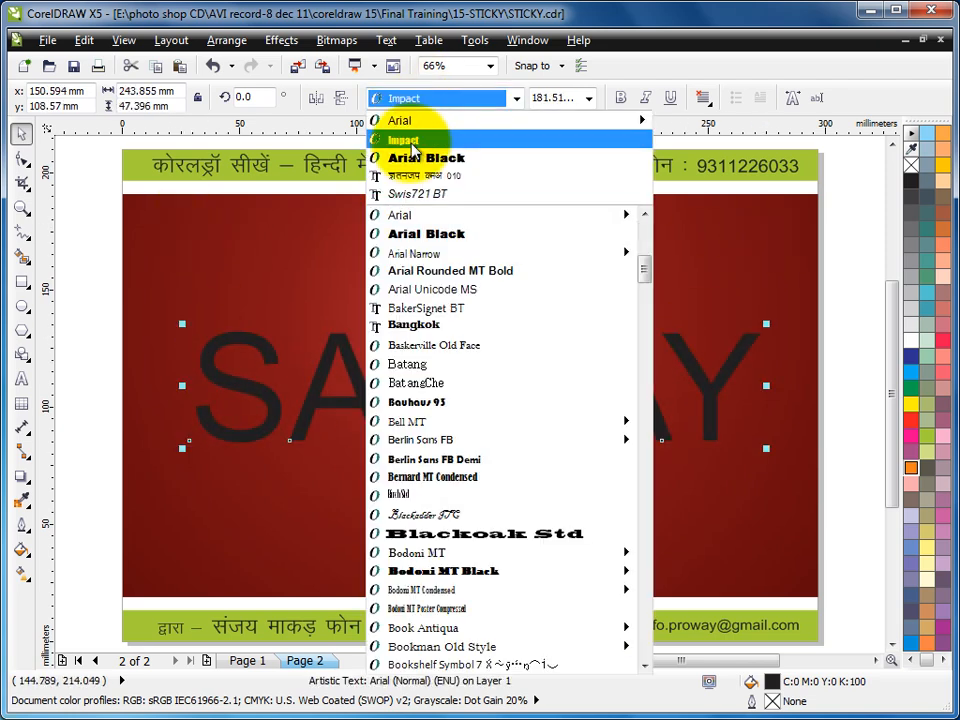
click(440, 120)
drag(620, 447, 746, 542)
- Widen the text's letter spacing until the word spans about 248 mm
click(22, 161)
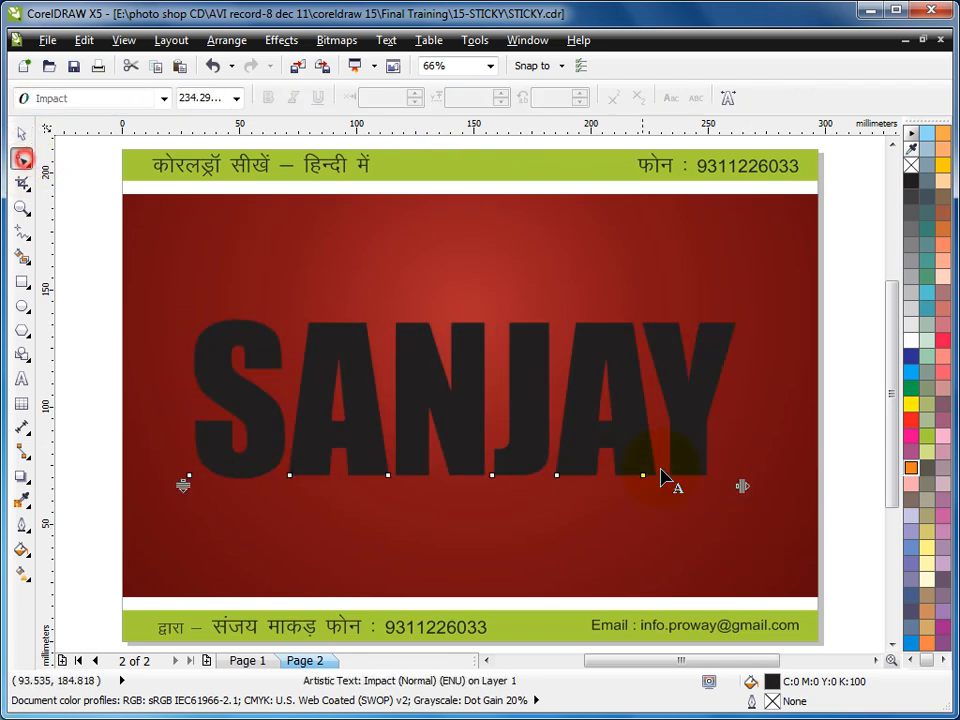
drag(739, 486, 776, 486)
click(20, 133)
- Convert the text to curves and fill it with yellow
key(ctrl+q)
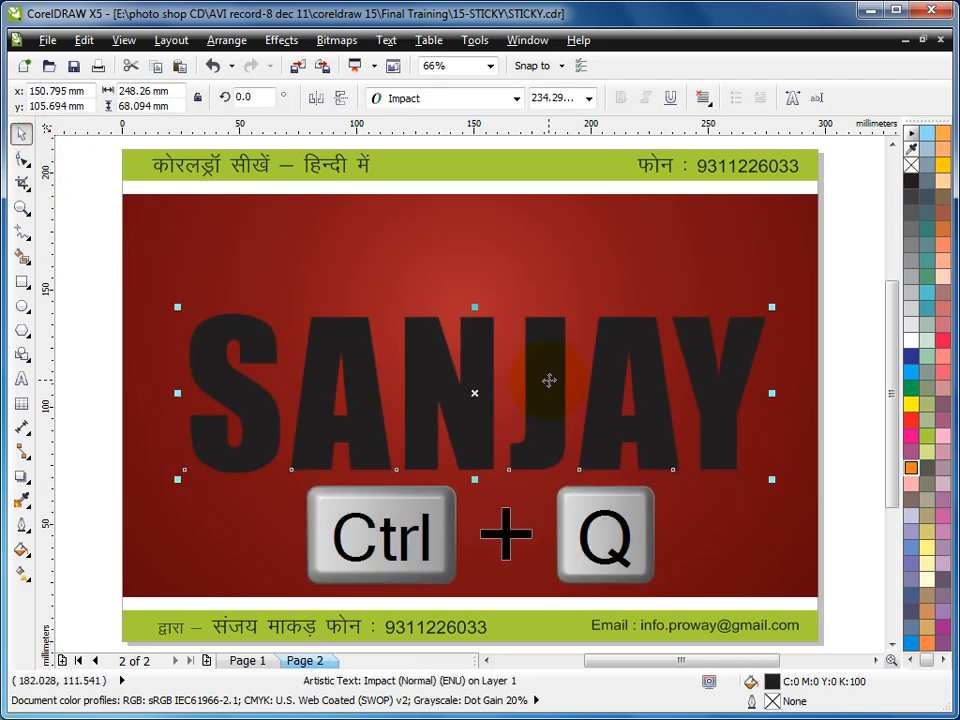
click(910, 404)
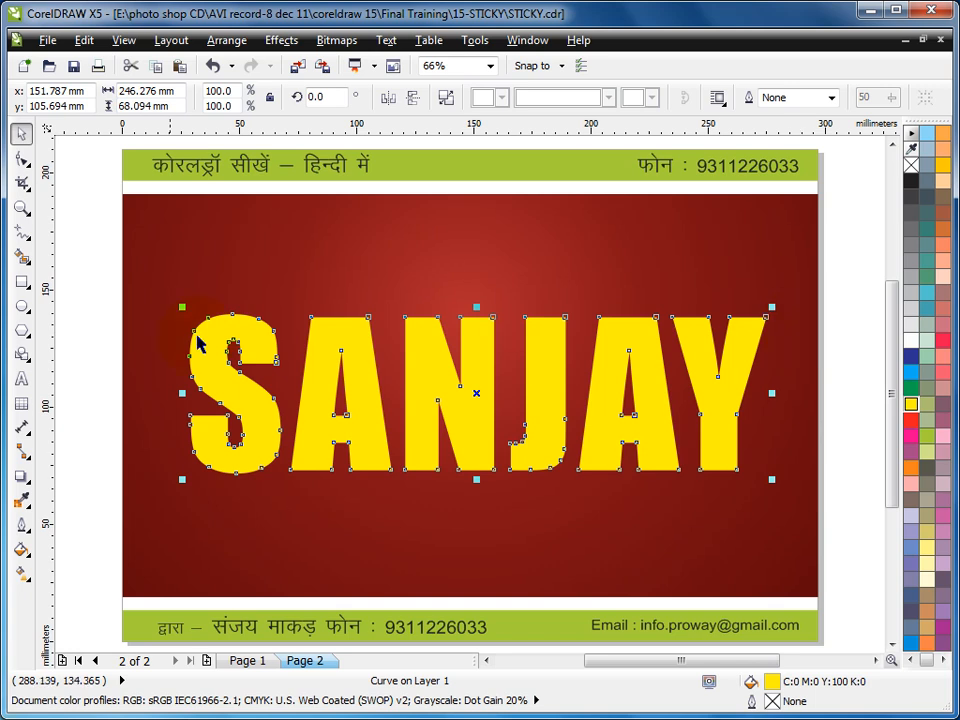
- Draw straight diagonal lines with the Freehand tool across one upper and one lower corner of each of the first two letters
click(22, 233)
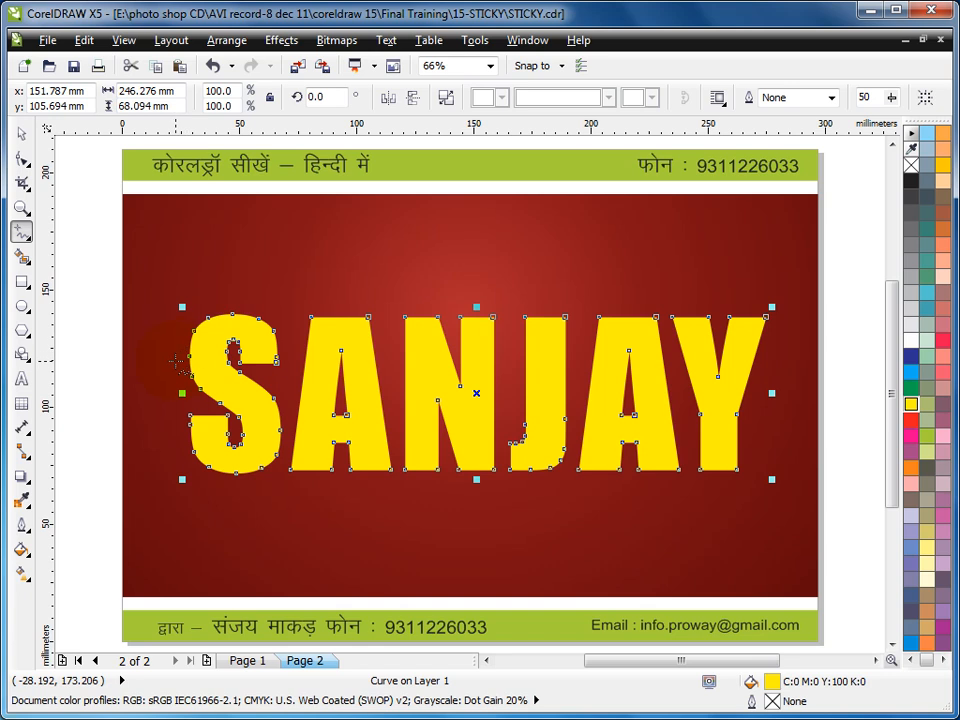
click(176, 361)
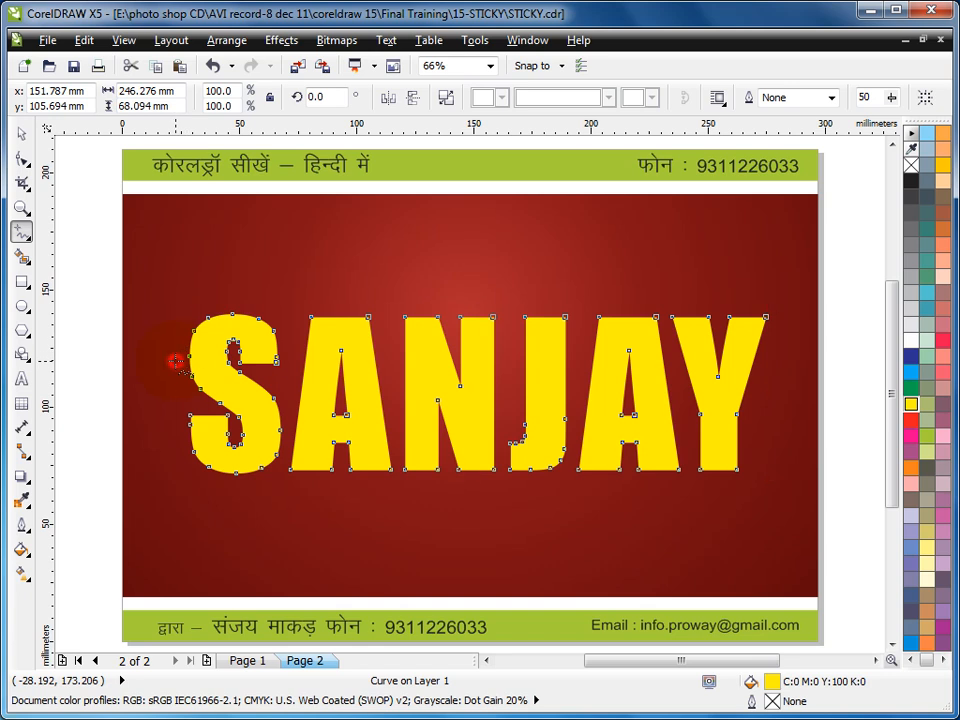
click(290, 307)
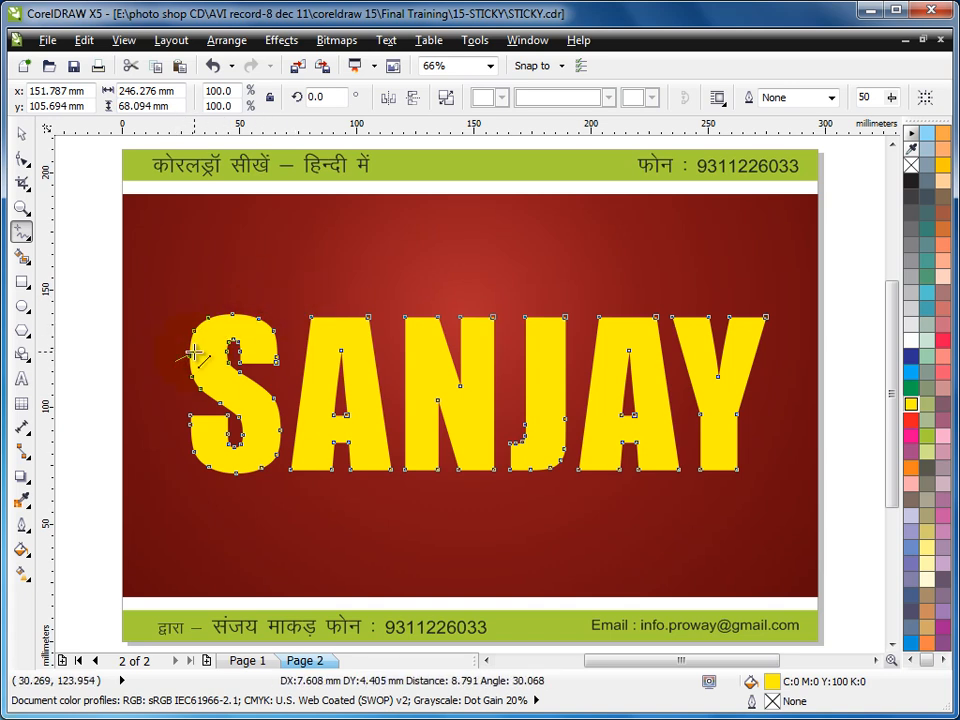
click(273, 306)
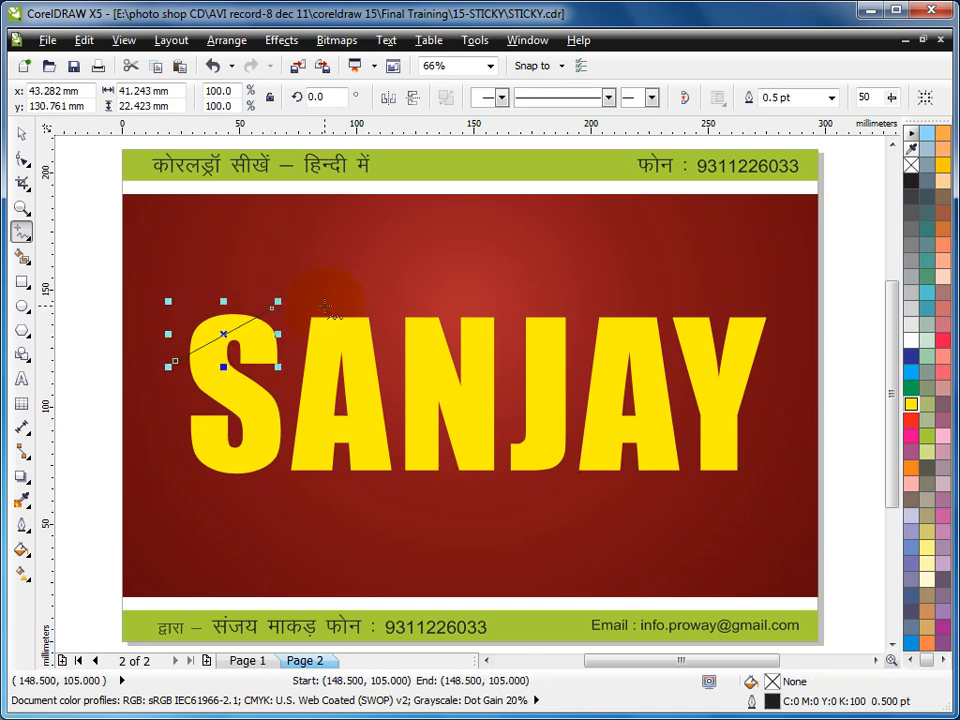
click(325, 305)
click(383, 359)
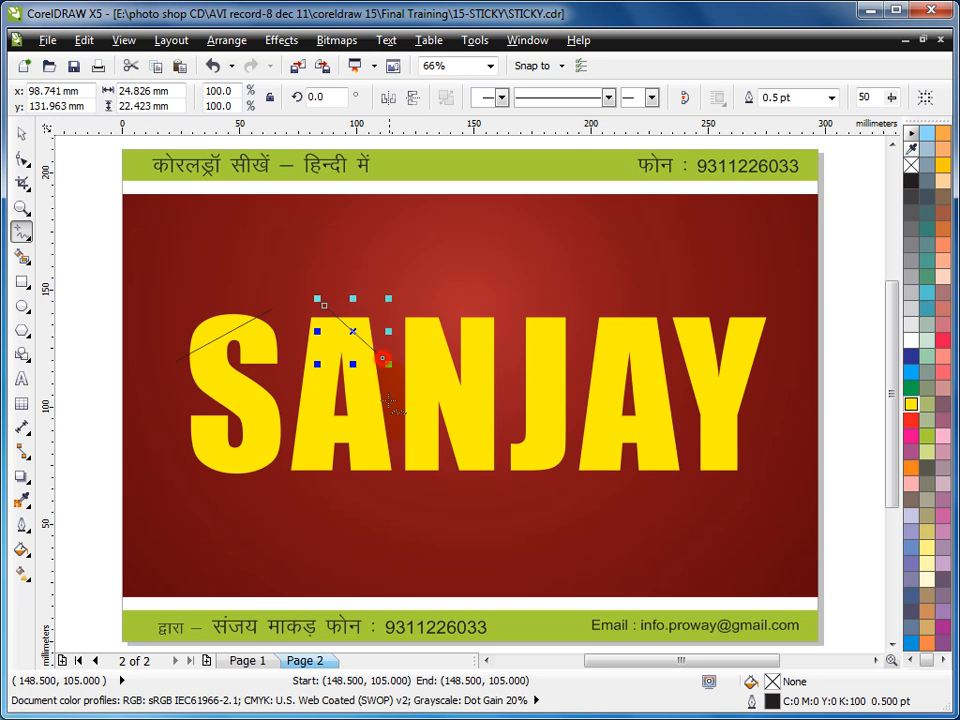
click(185, 436)
click(268, 472)
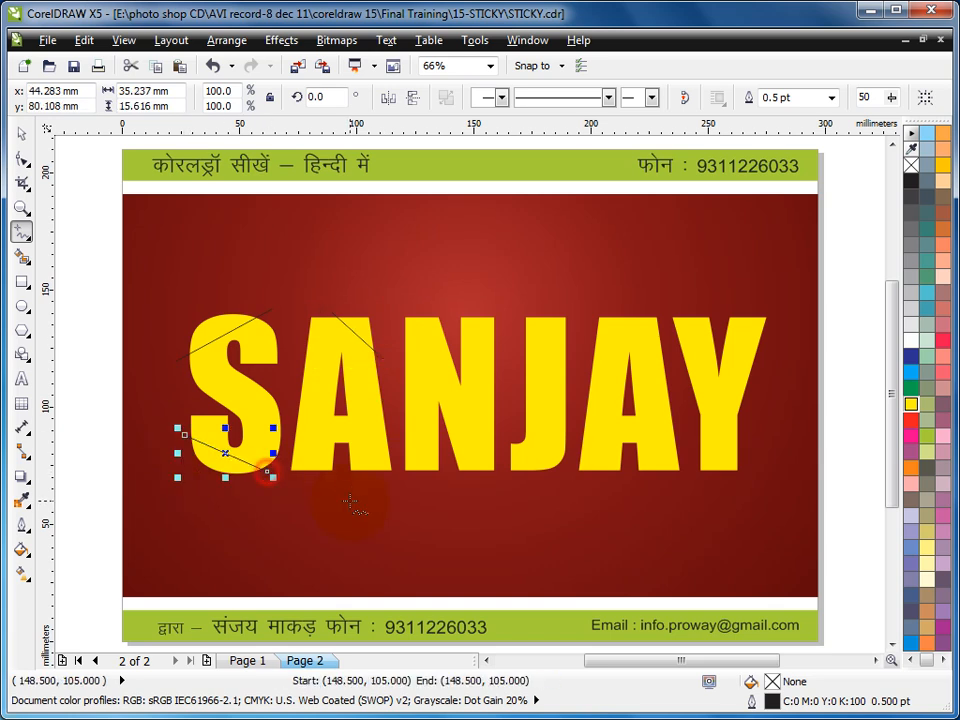
click(338, 473)
click(397, 452)
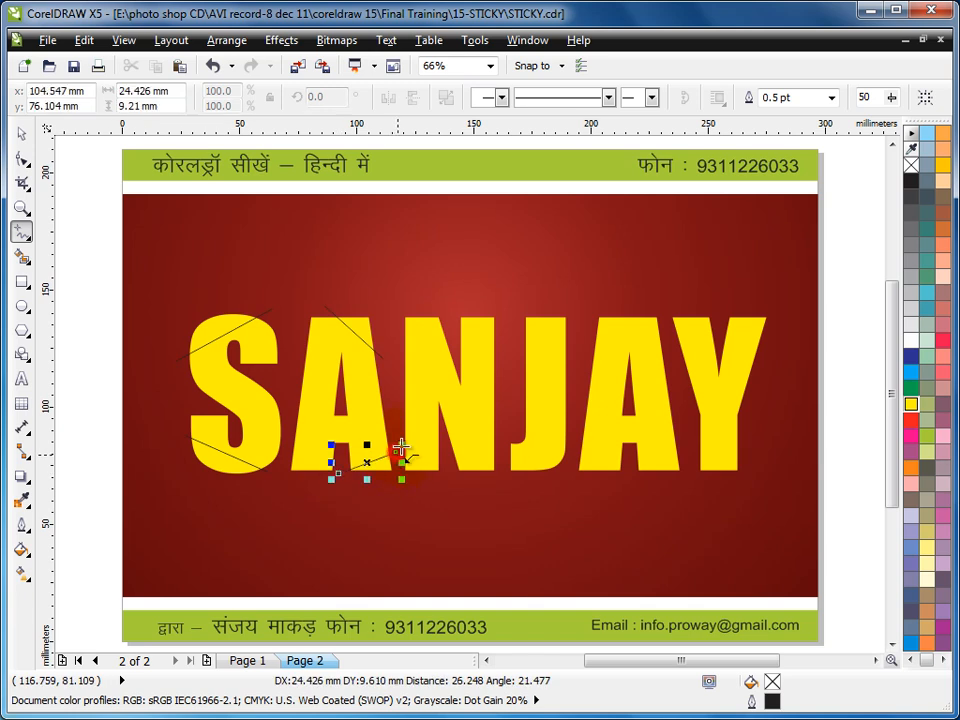
- Draw three straight diagonal lines across both upper corners and the lower-right corner of the third letter
click(397, 347)
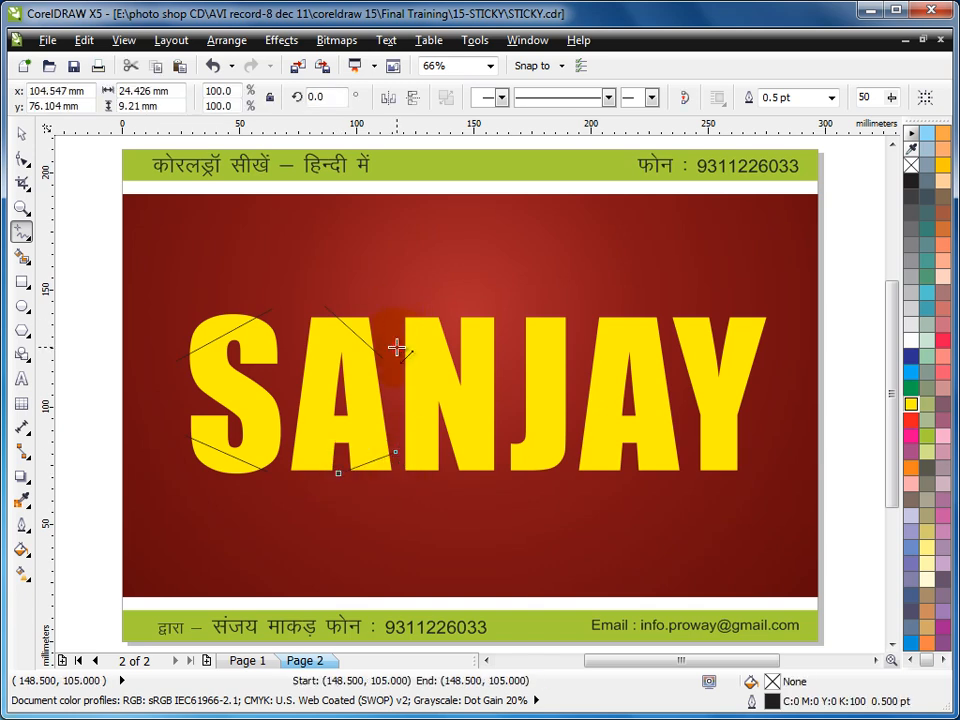
click(444, 307)
click(466, 311)
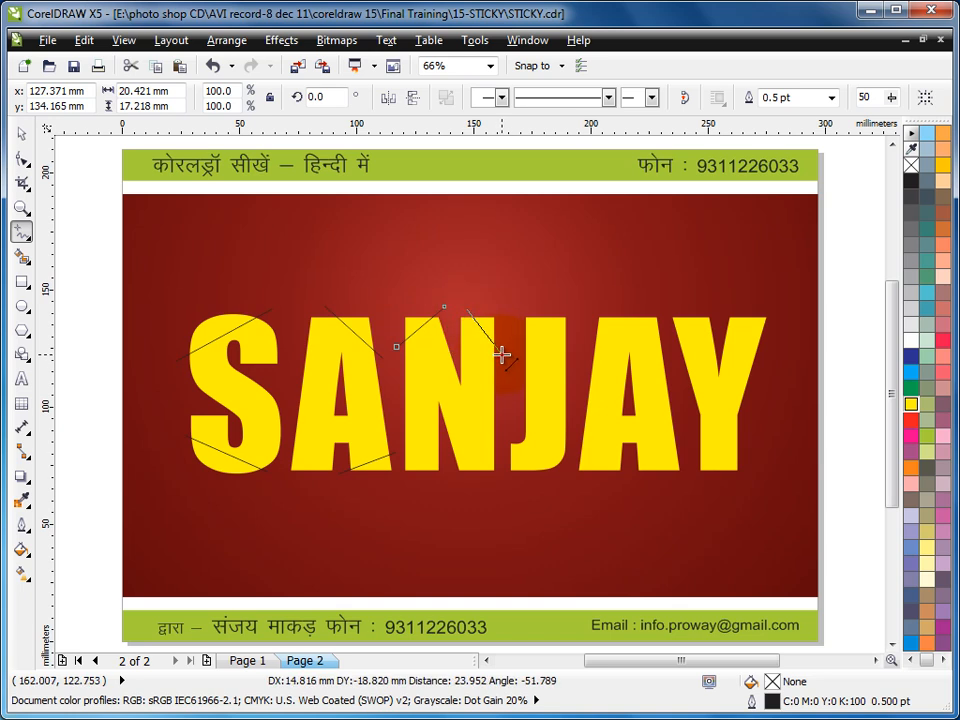
click(505, 357)
click(451, 477)
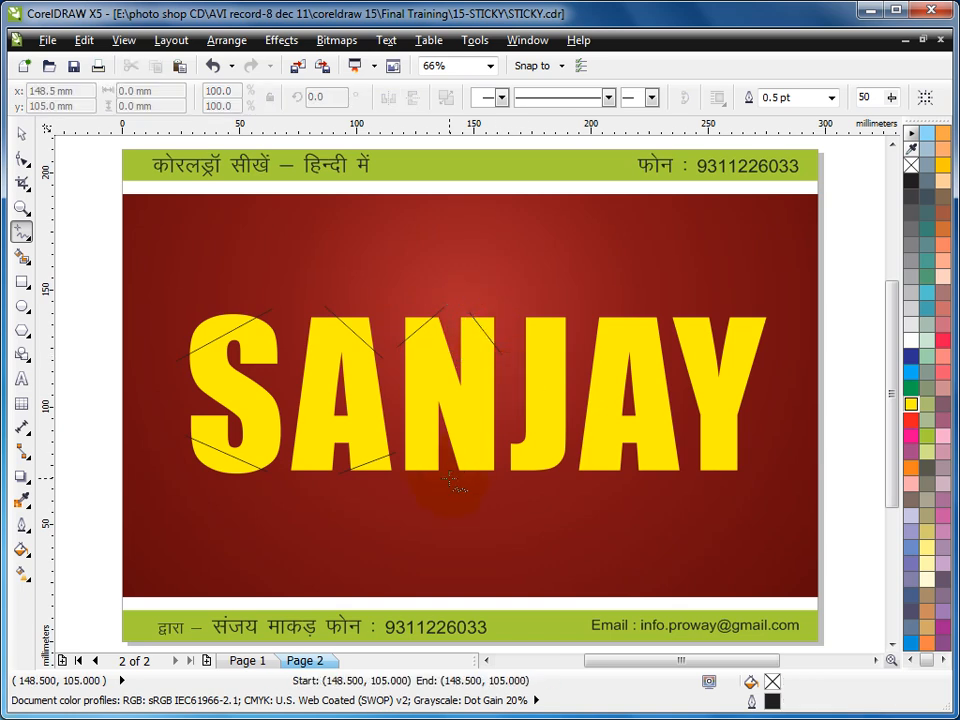
click(502, 439)
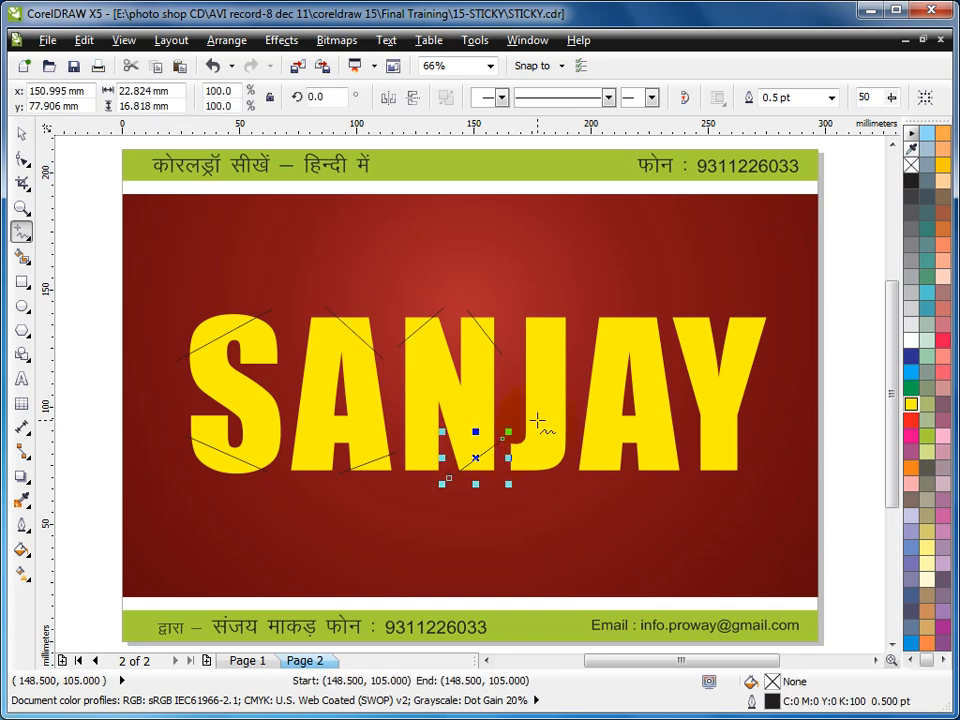
- Draw straight diagonal lines across one upper and one lower corner of each of the fourth and fifth letters
click(515, 317)
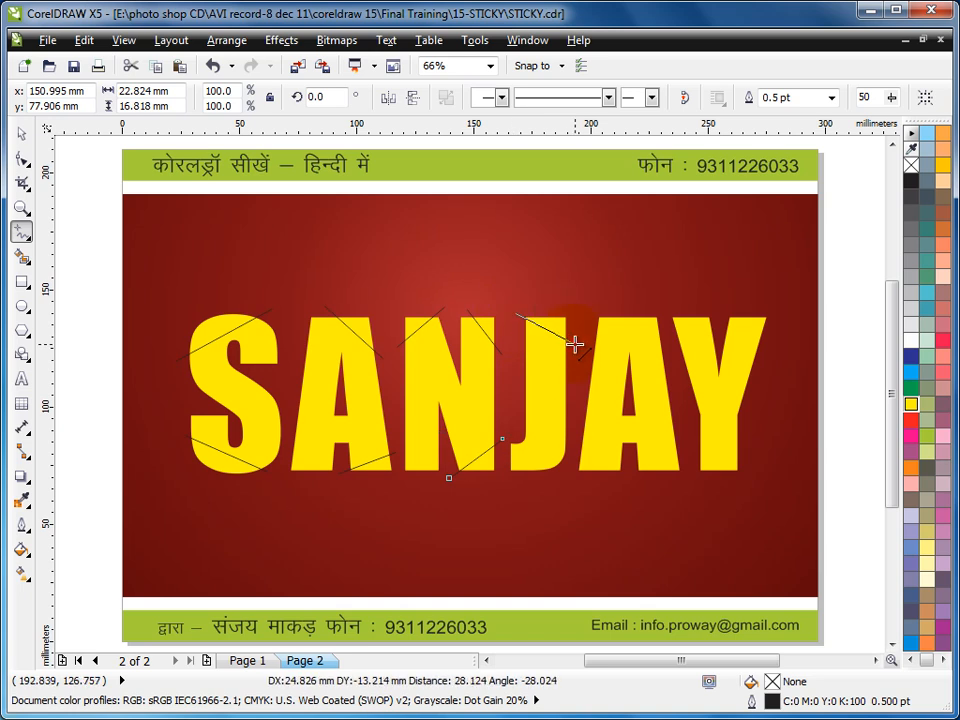
click(574, 343)
click(519, 479)
click(571, 421)
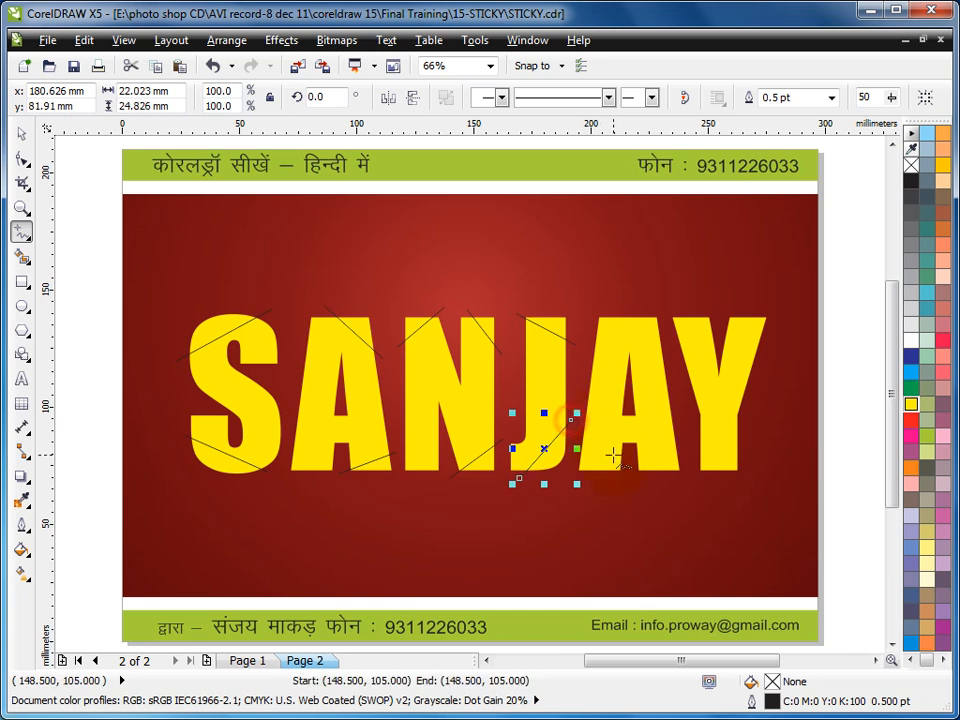
key(Escape)
click(632, 476)
click(680, 436)
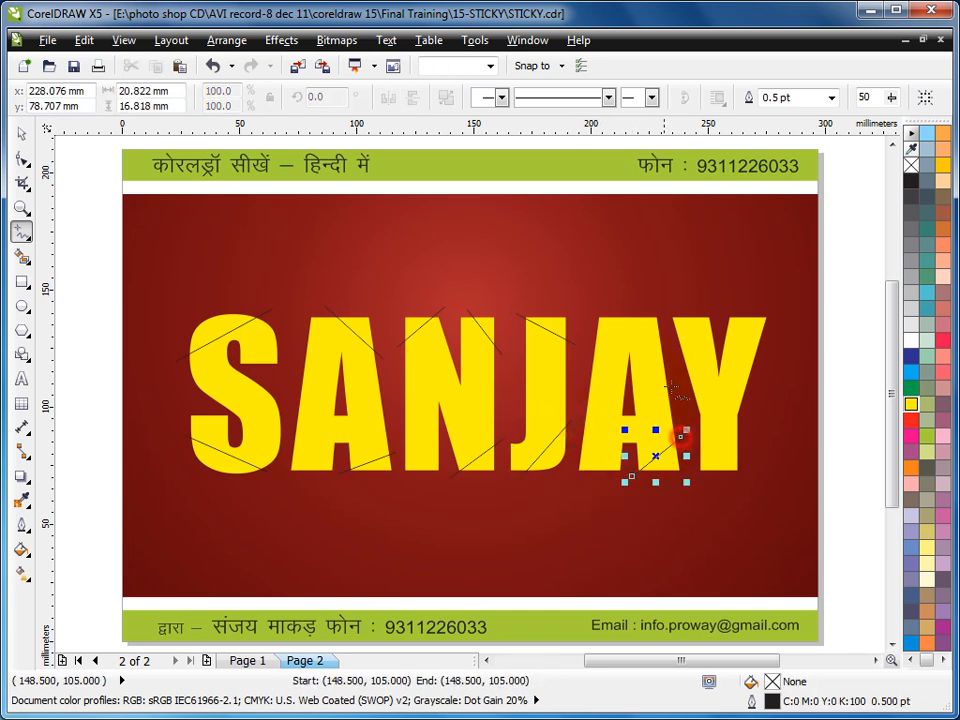
click(635, 308)
click(589, 347)
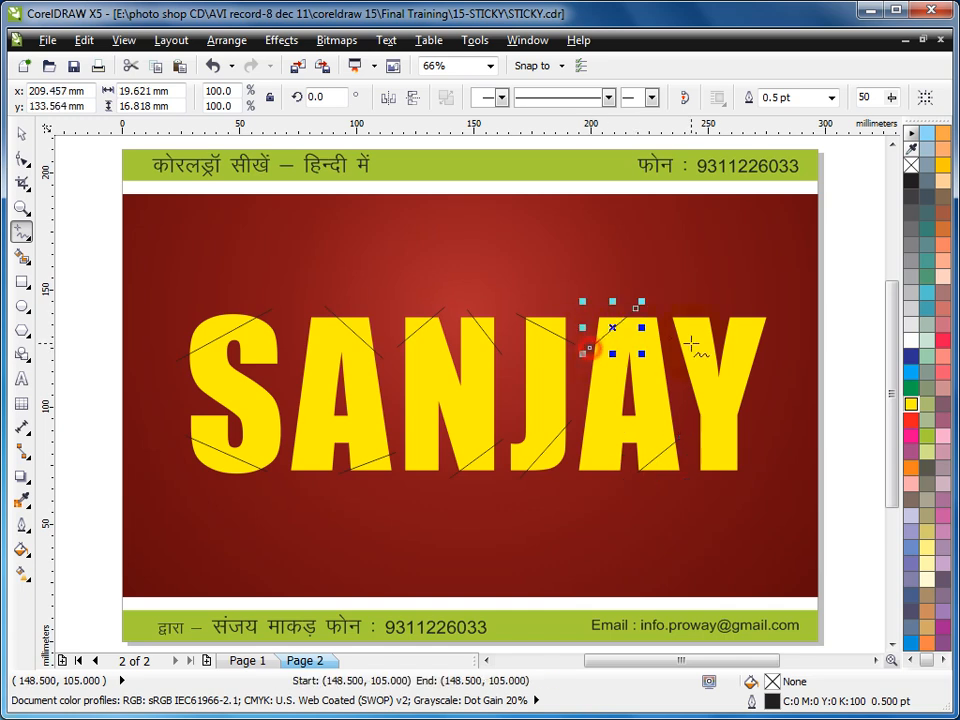
- Draw straight diagonal lines across the last letter's upper-right arm and the foot of its stem
click(727, 307)
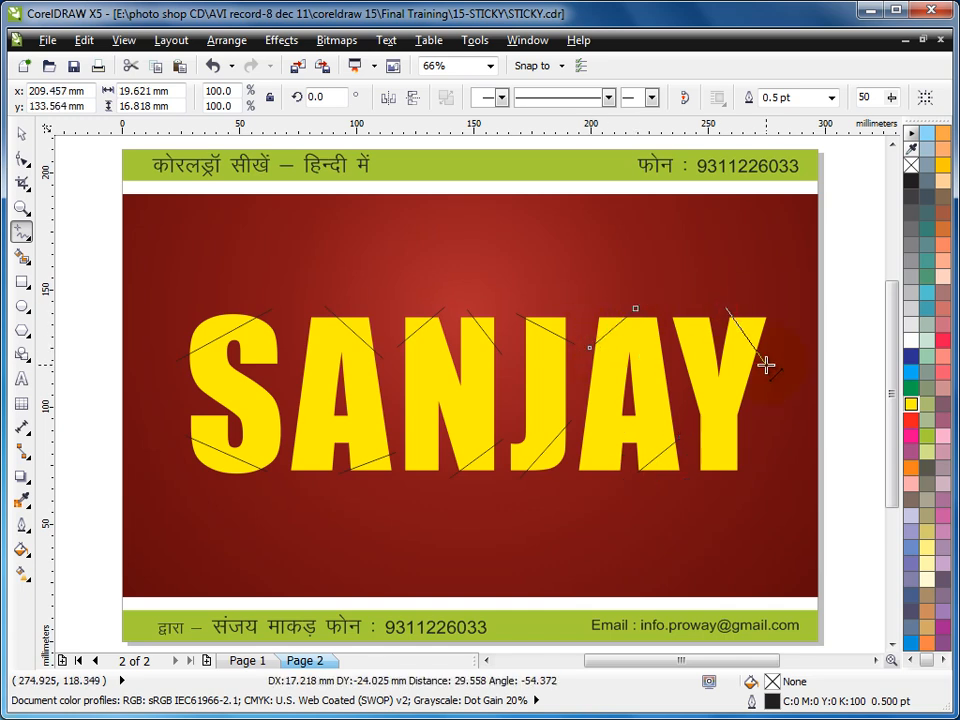
click(766, 367)
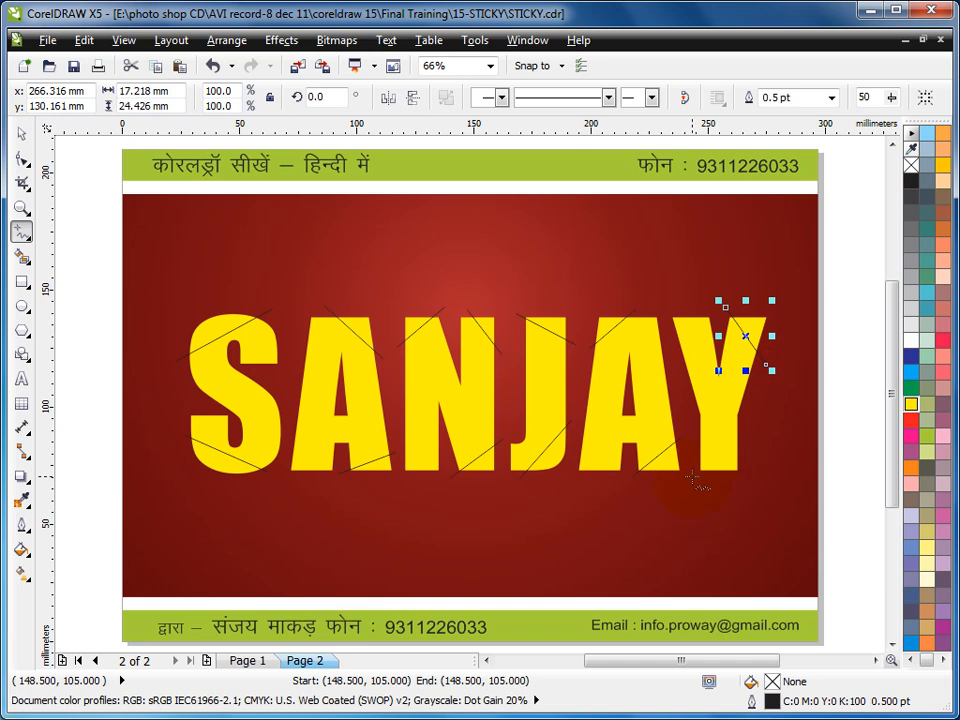
click(692, 477)
click(745, 438)
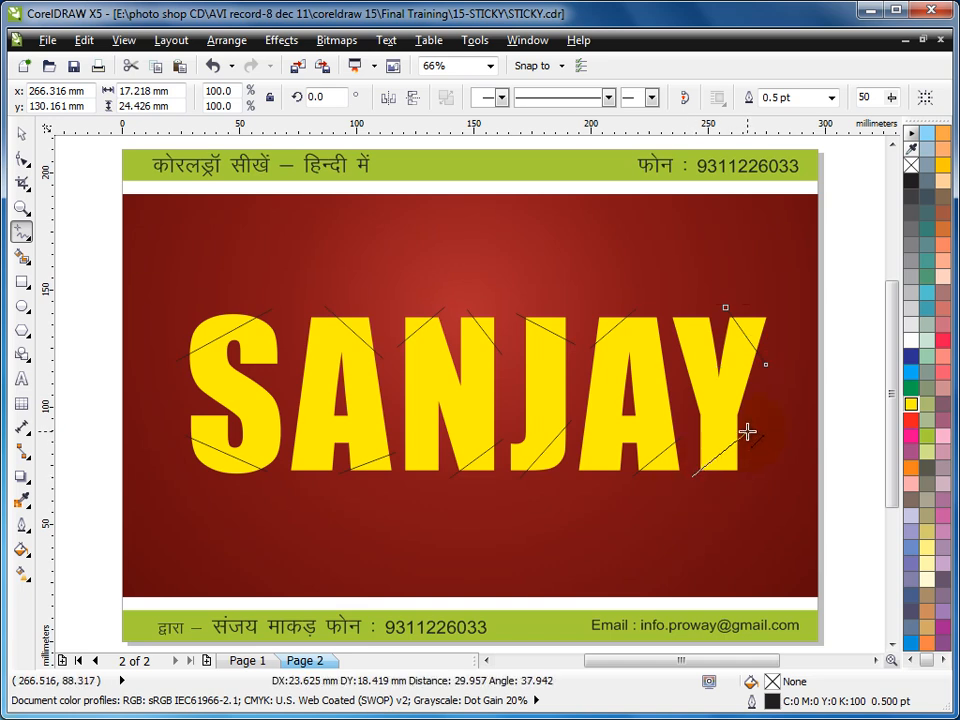
click(746, 430)
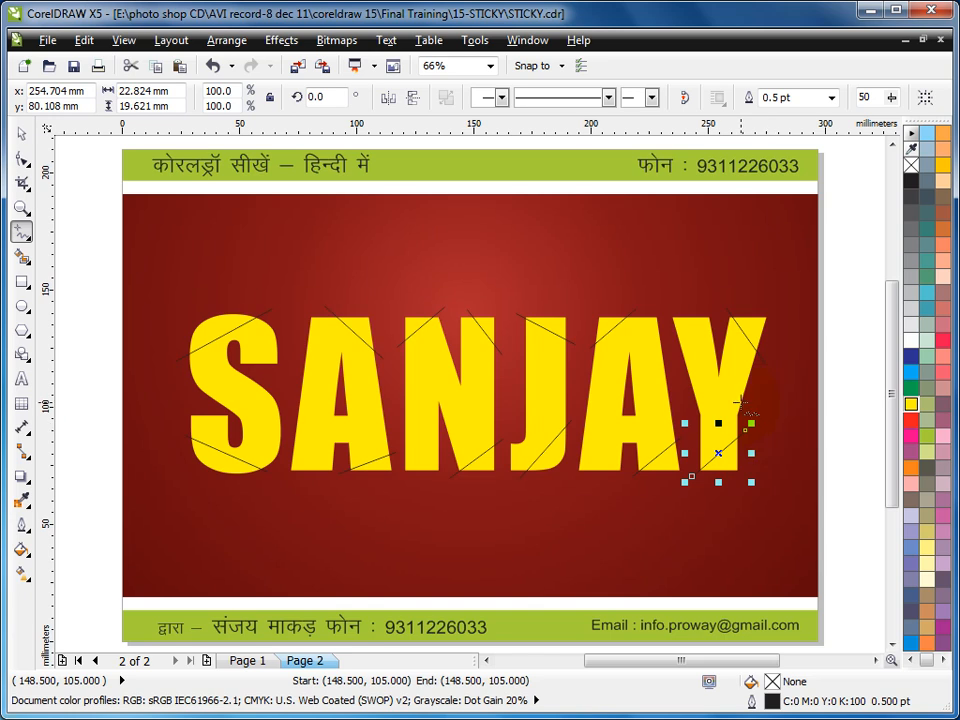
- Select the lettering together with all the diagonal lines and trim the lettering with them
click(21, 133)
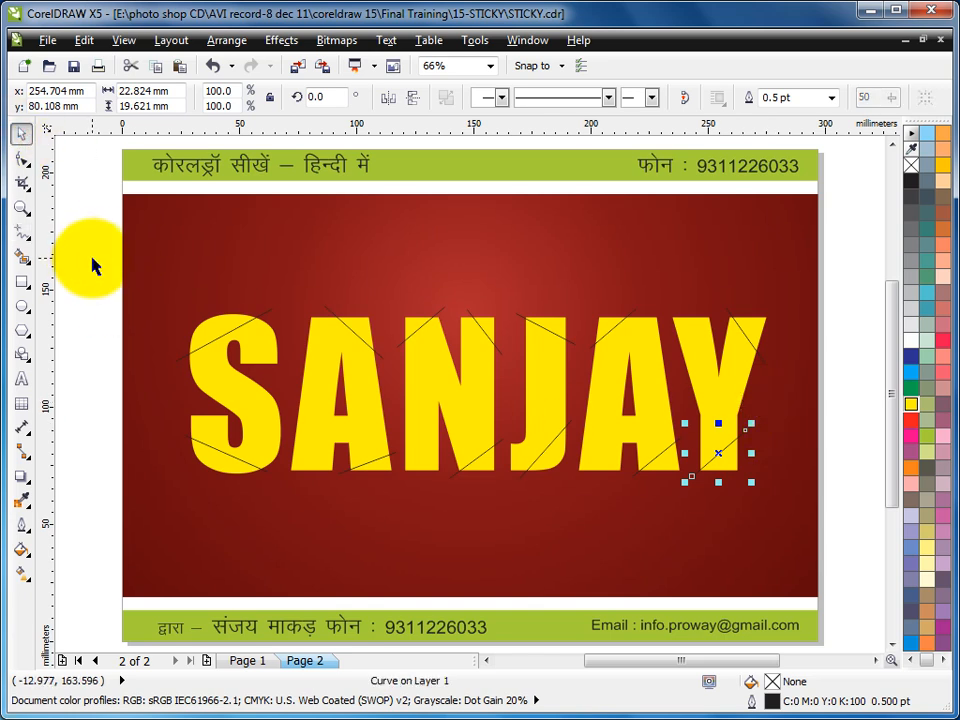
drag(81, 256, 825, 515)
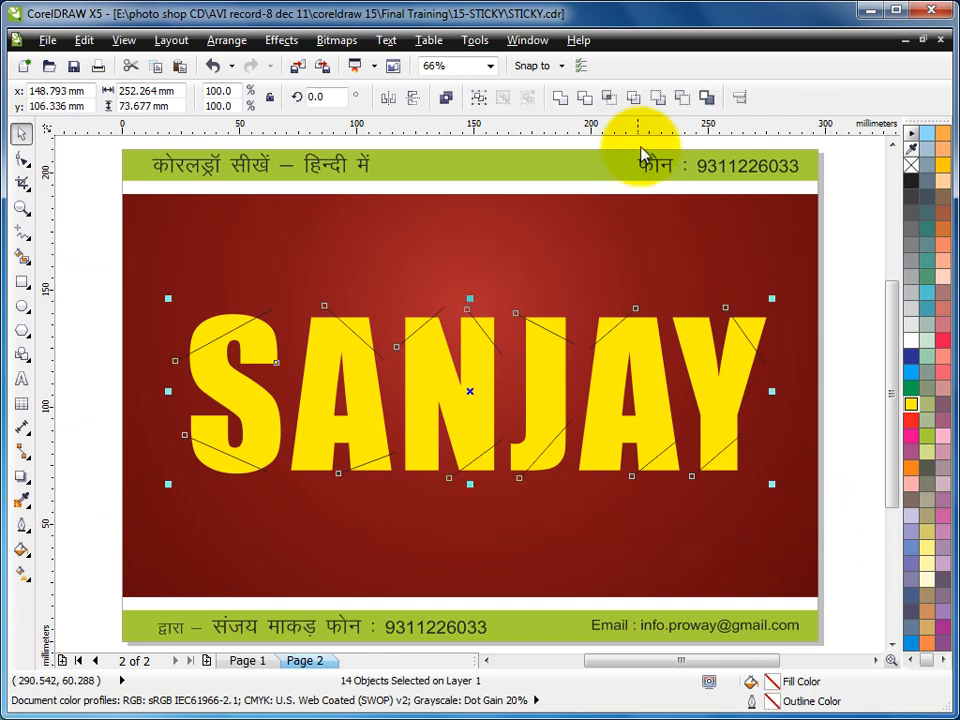
click(589, 110)
- Delete the upper and lower rows of diagonal cutting lines, keeping the lettering
drag(71, 259, 840, 393)
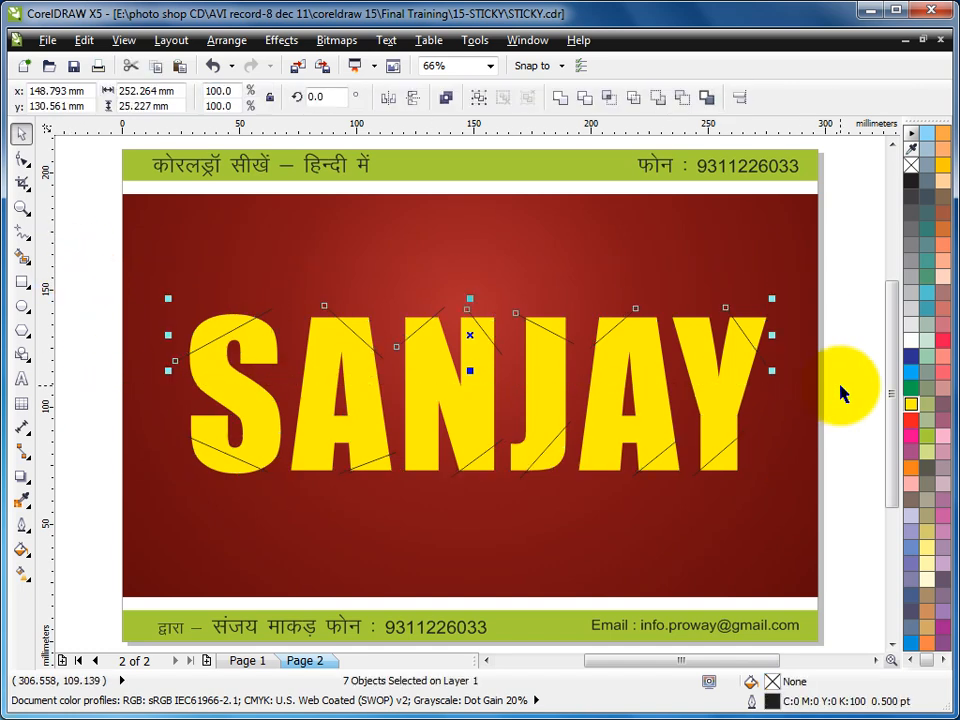
click(107, 399)
drag(107, 386, 799, 541)
key(Delete)
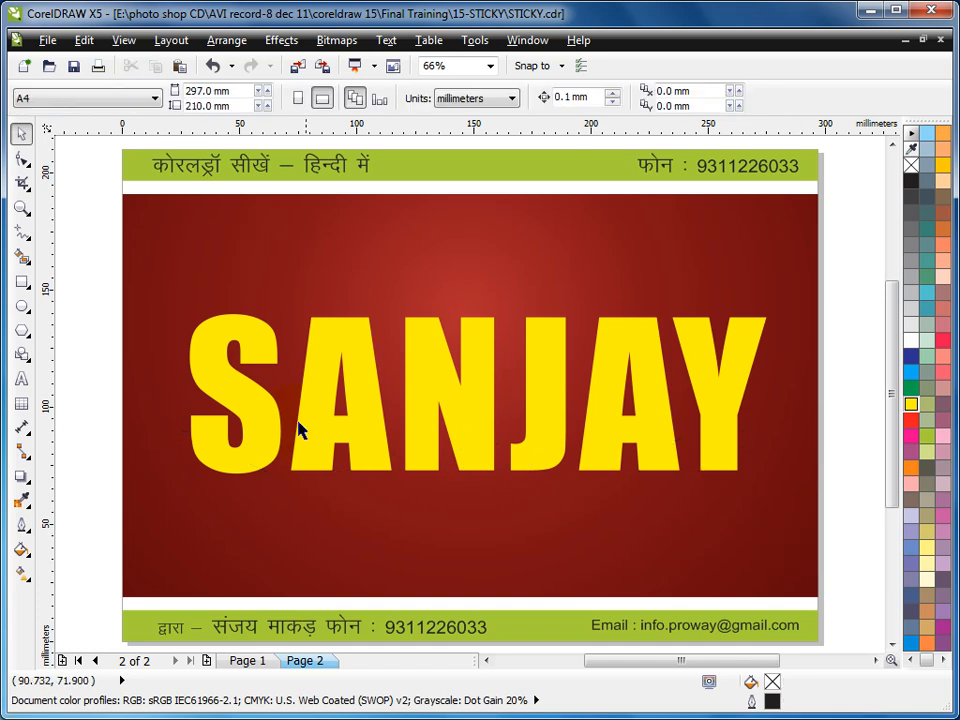
- Remove the lettering's yellow fill and give it a black outline
click(462, 408)
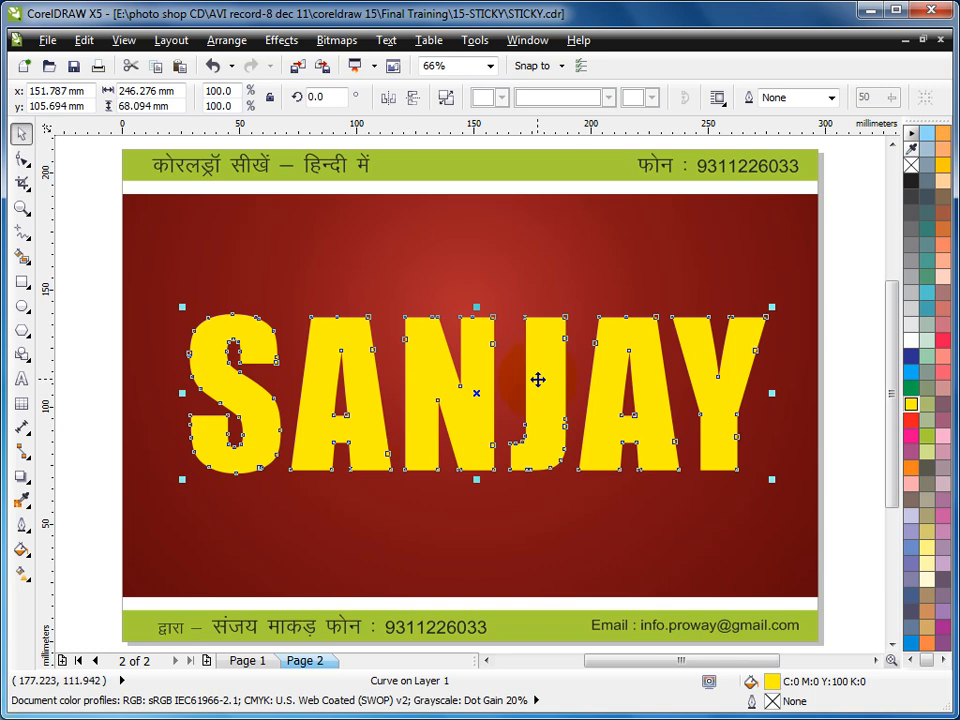
click(910, 165)
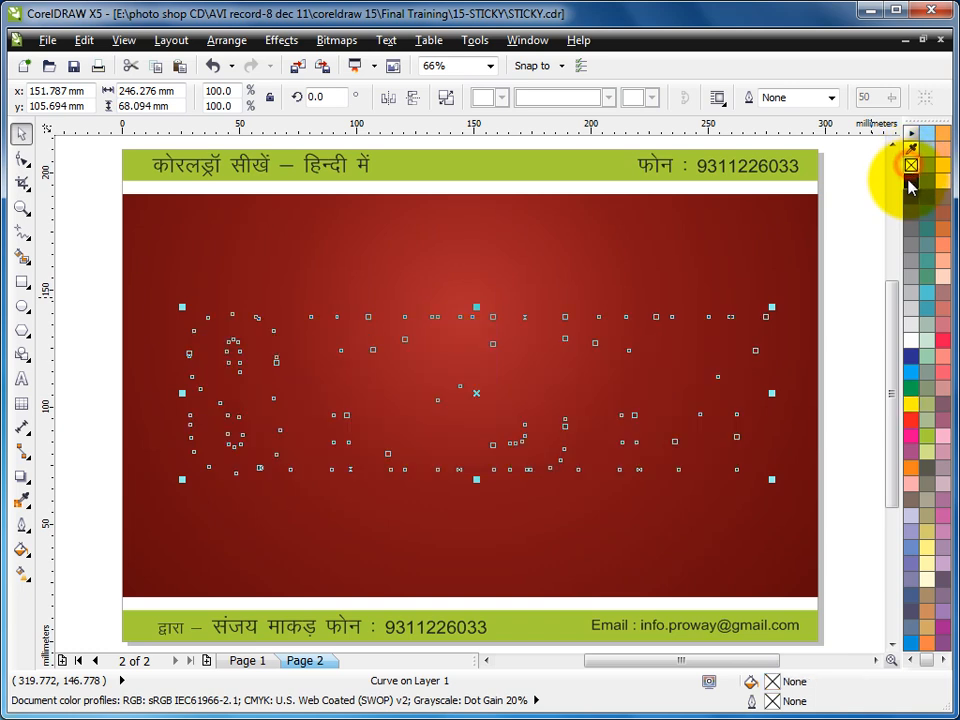
right_click(911, 181)
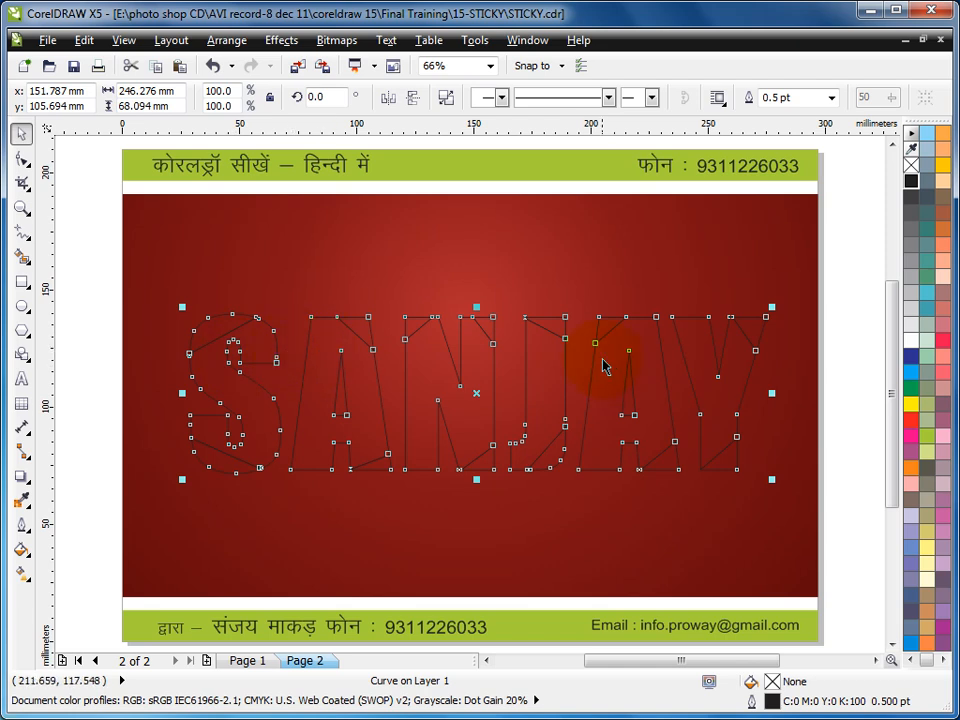
- Try breaking the outlined lettering apart into separate pieces, and rejoin all the pieces into a single curve
click(446, 99)
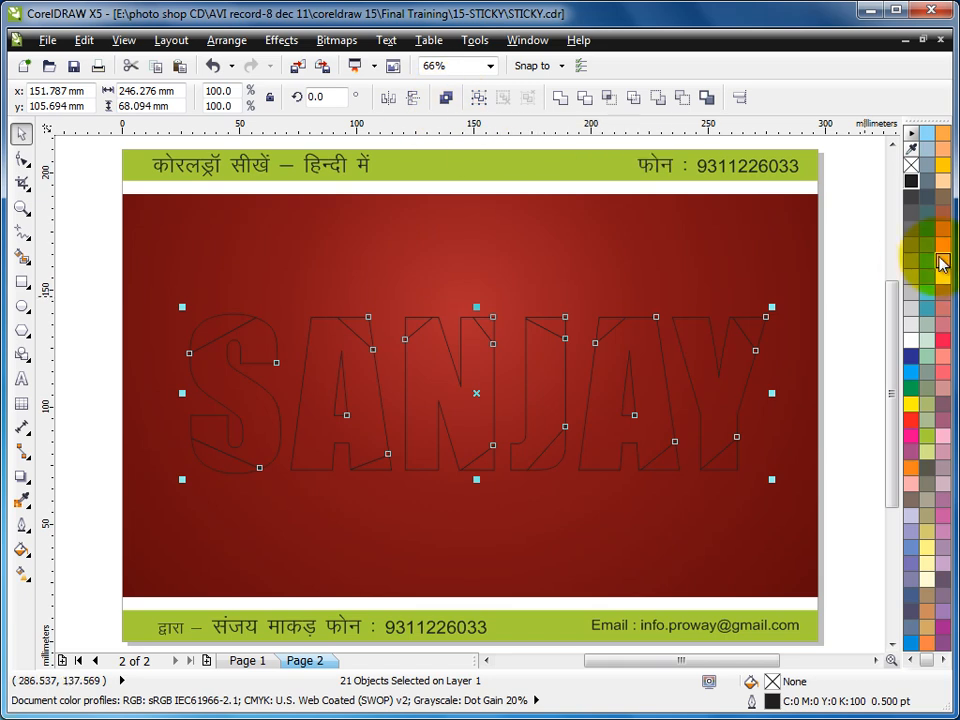
click(855, 270)
click(756, 326)
click(845, 308)
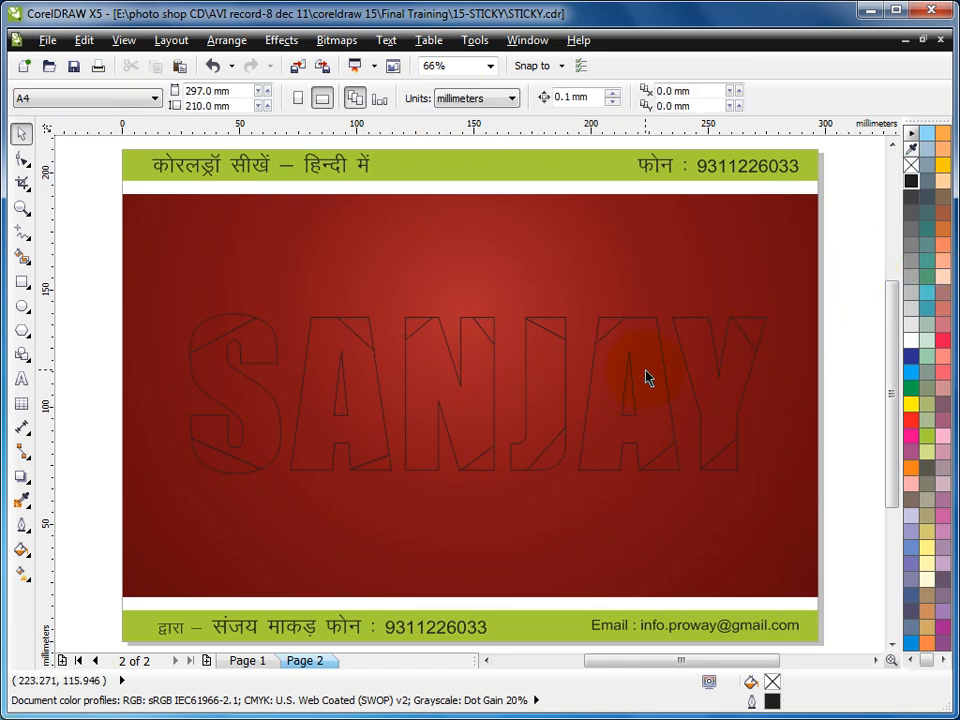
drag(97, 280, 821, 525)
key(ctrl+l)
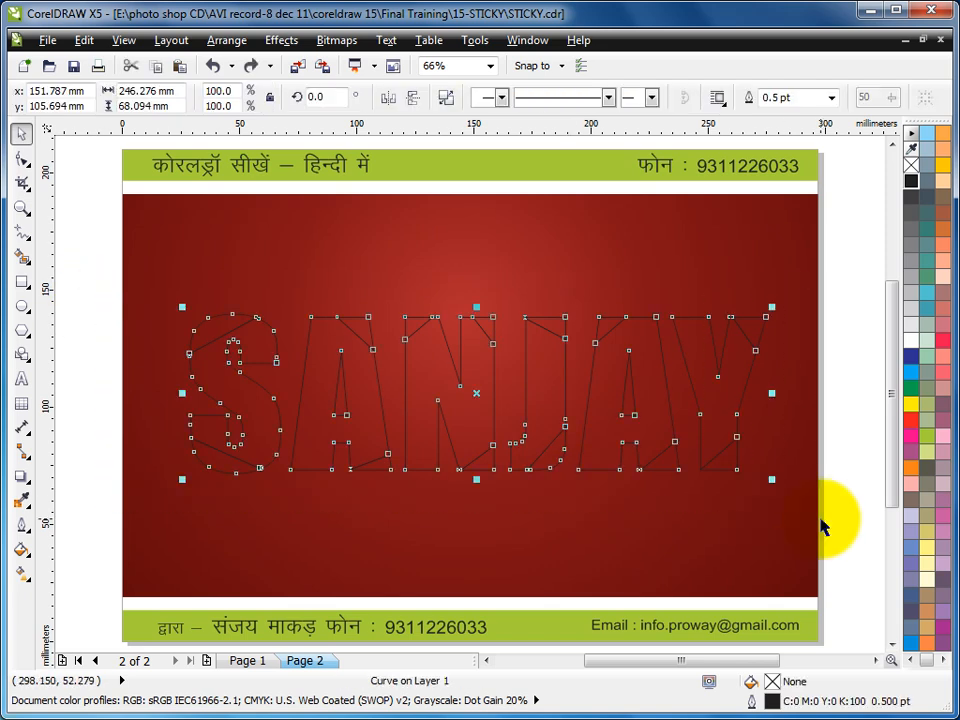
- Undo the lettering's outline and fill changes, and break the yellow lettering apart into separate pieces
key(ctrl+z)
key(ctrl+z)
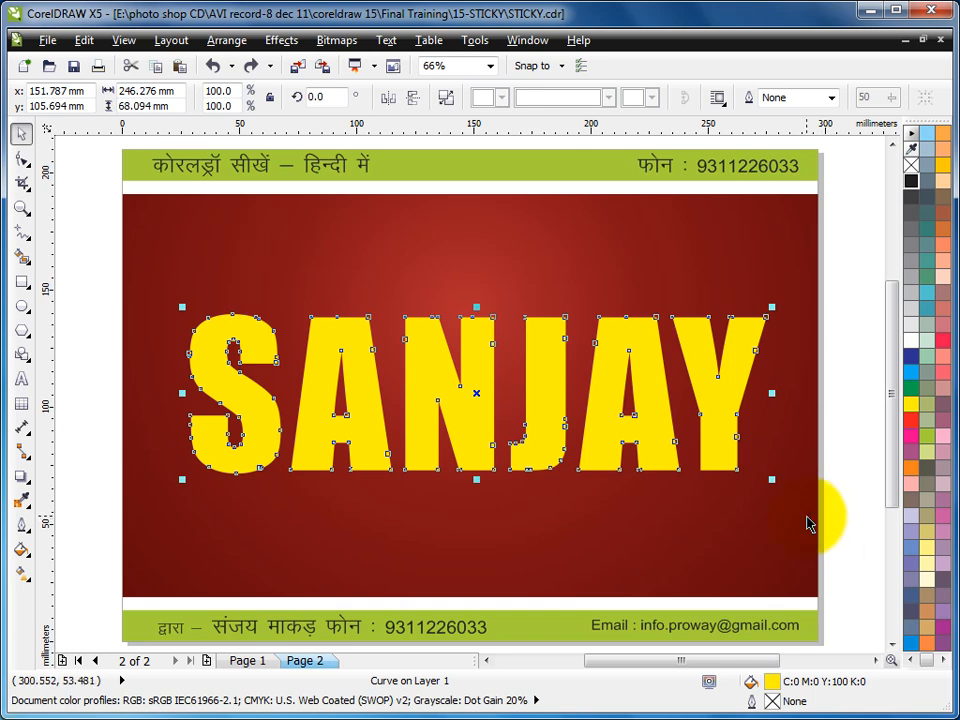
click(447, 103)
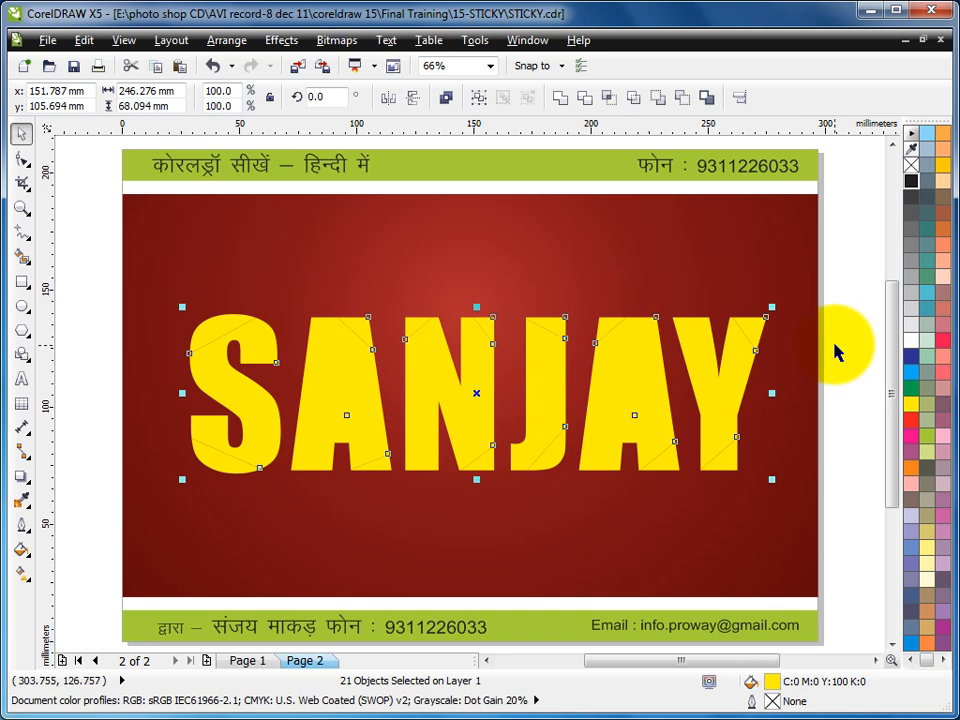
- Switch to Wireframe view and combine the first A's inner triangle with its outer body
click(121, 45)
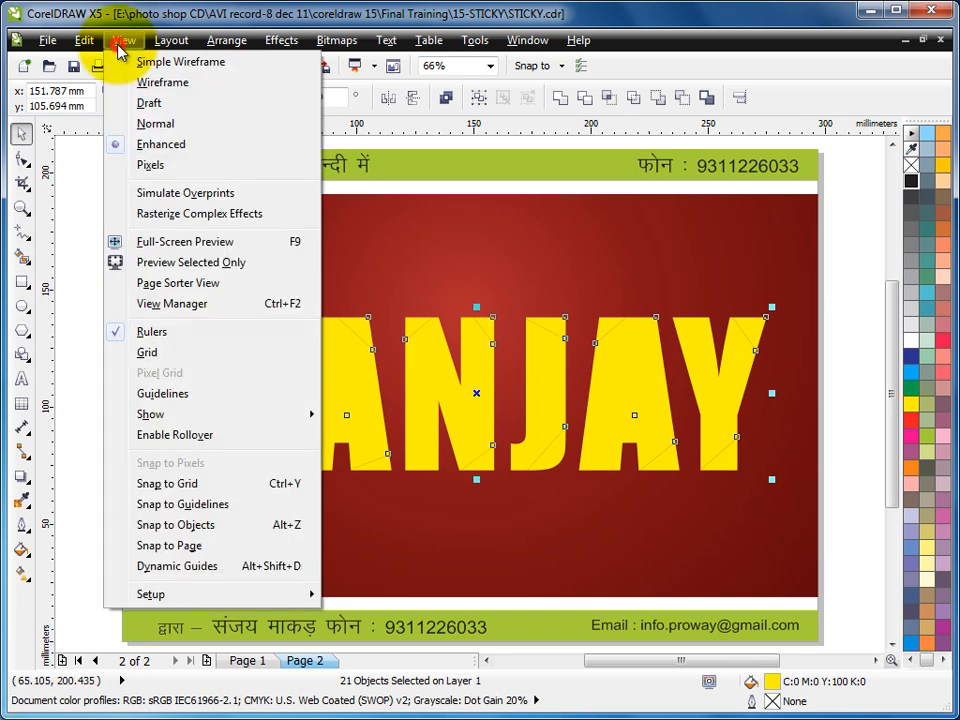
click(160, 82)
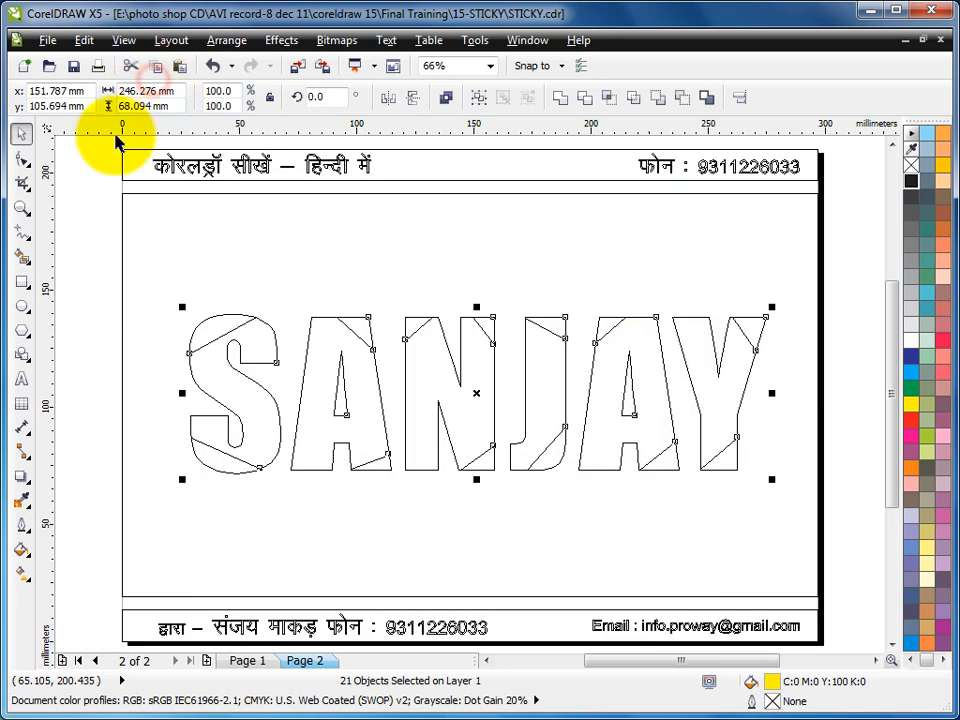
click(849, 302)
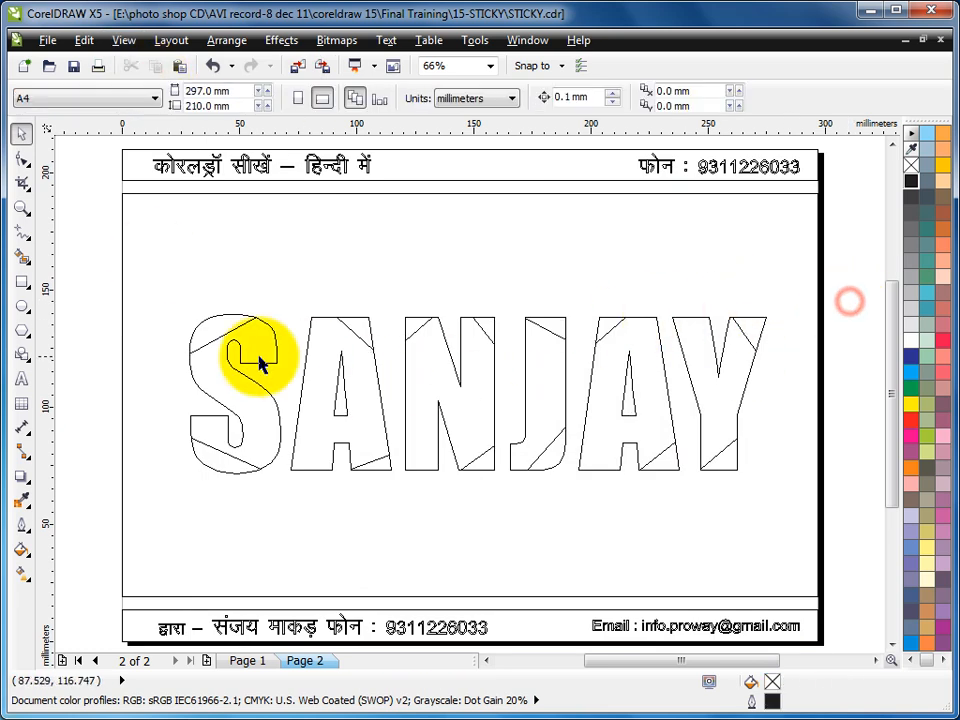
click(345, 392)
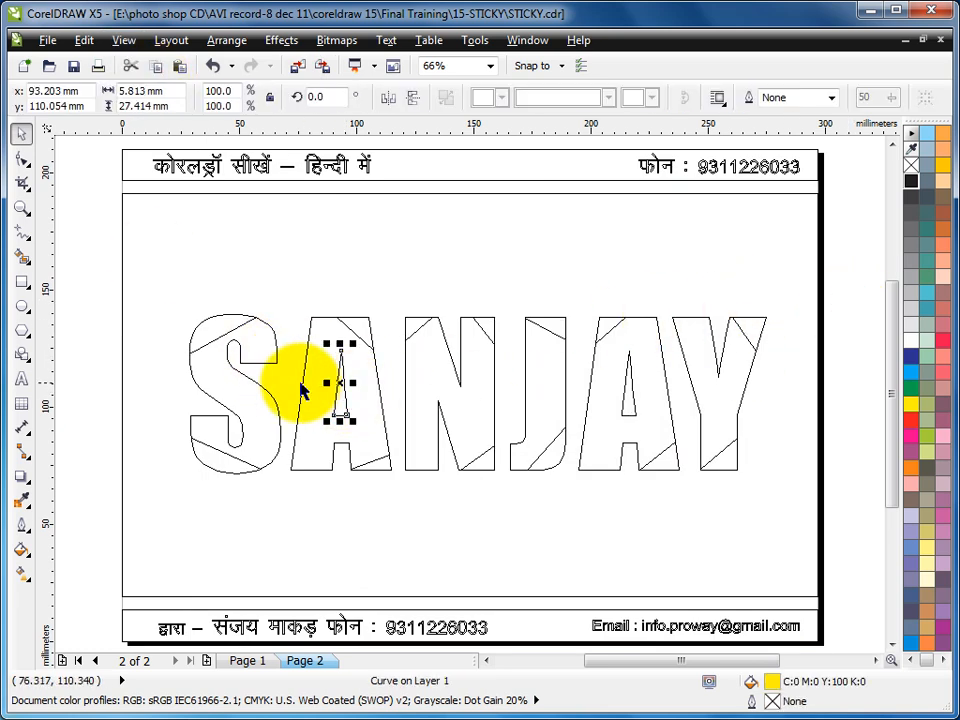
shift+click(302, 384)
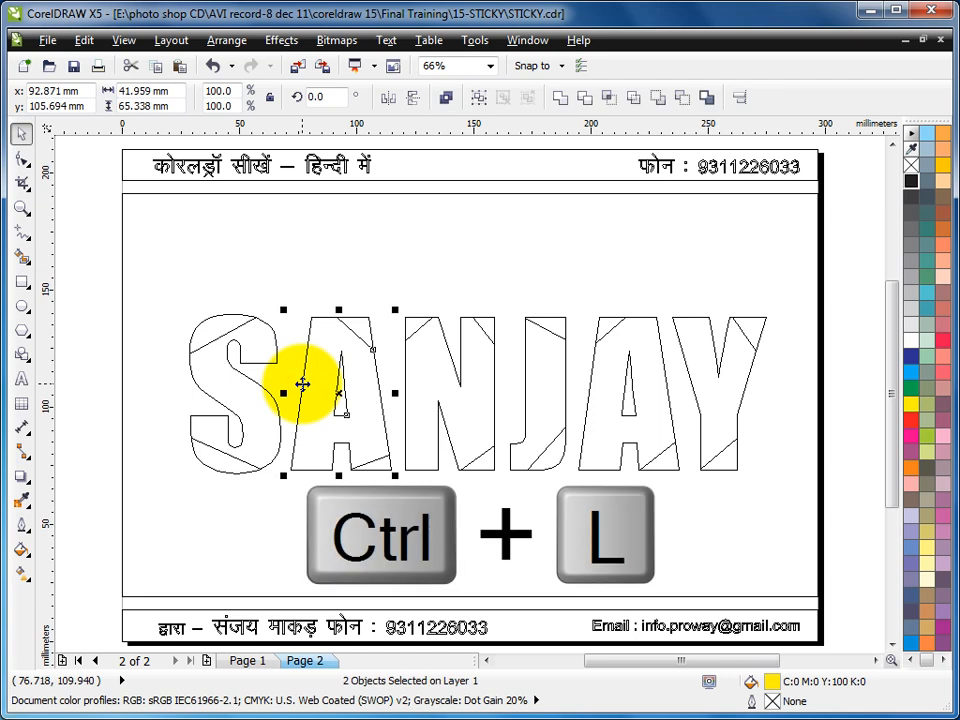
key(ctrl+l)
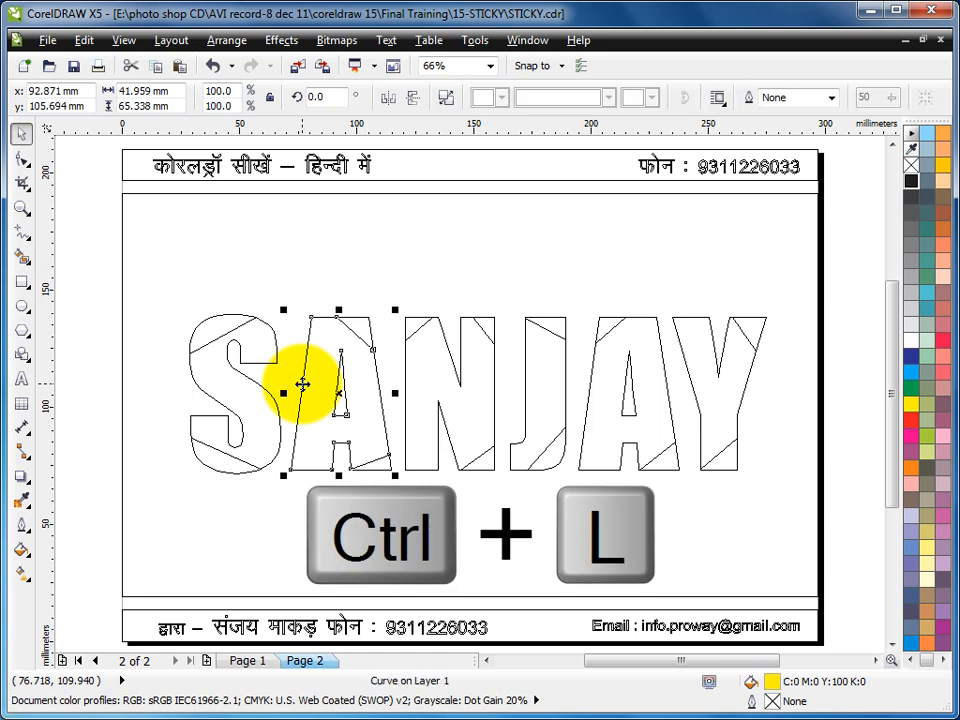
- Combine the second A's inner triangle with its outer body, and return to the full-colour view with nothing selected
click(625, 401)
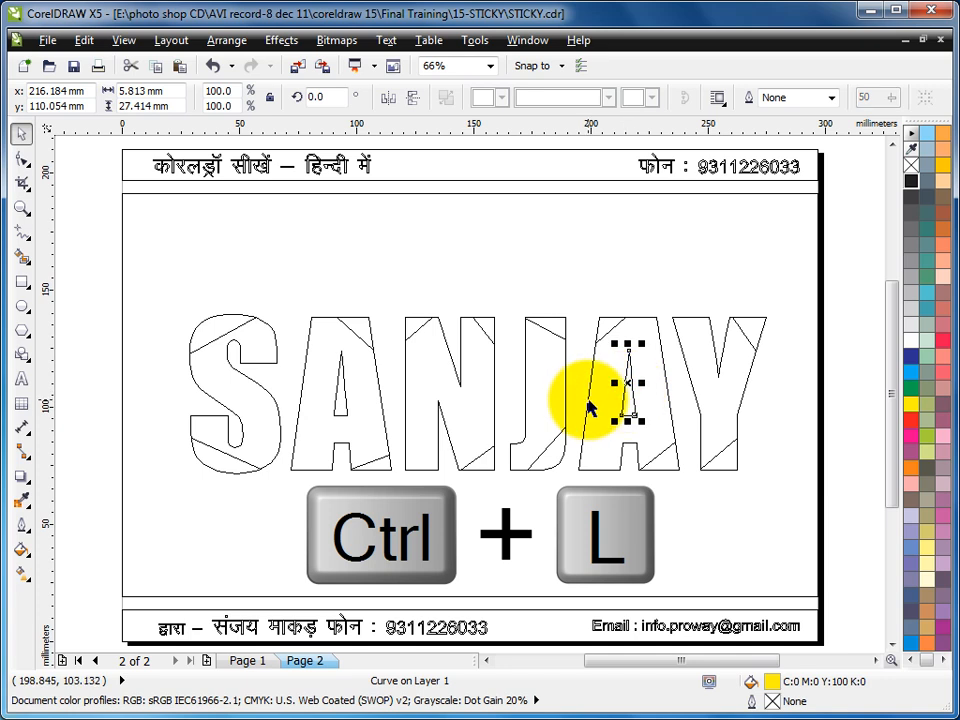
shift+click(588, 405)
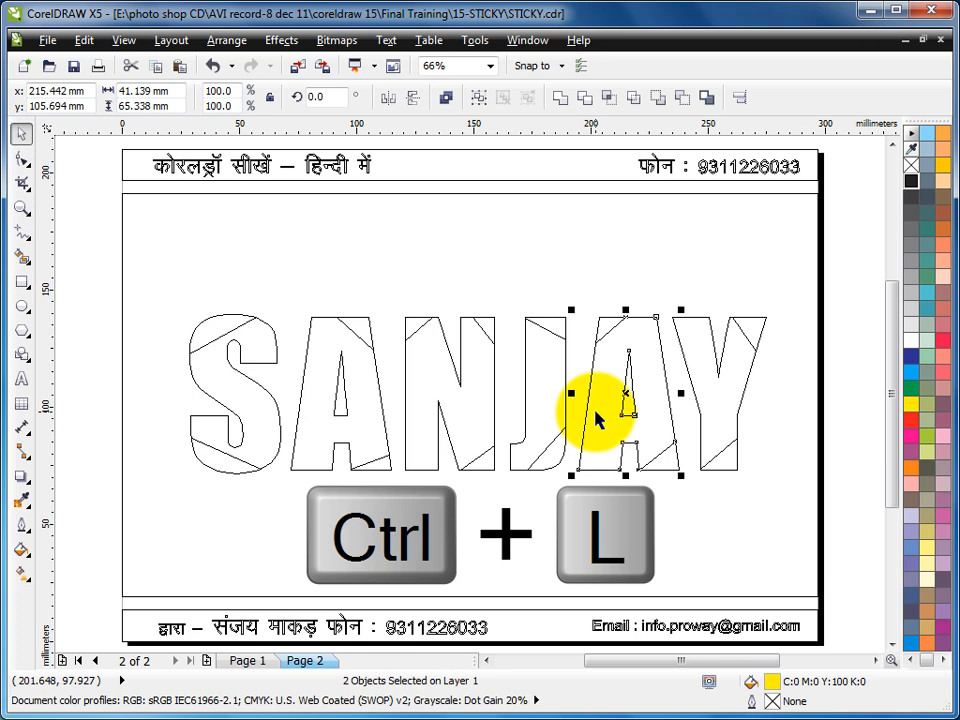
key(ctrl+l)
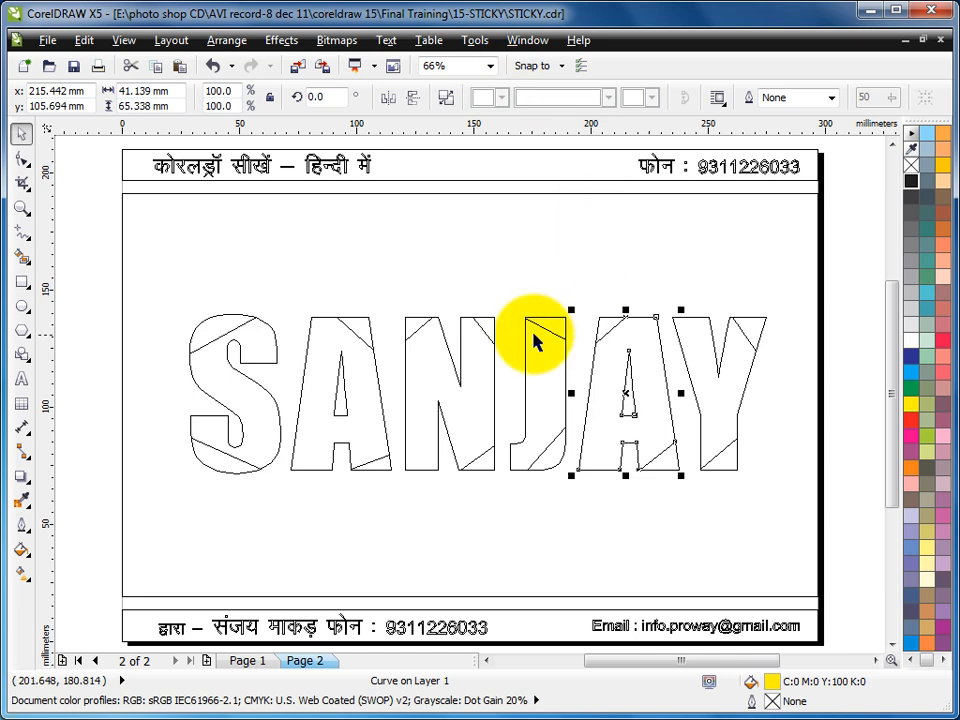
key(shift+F9)
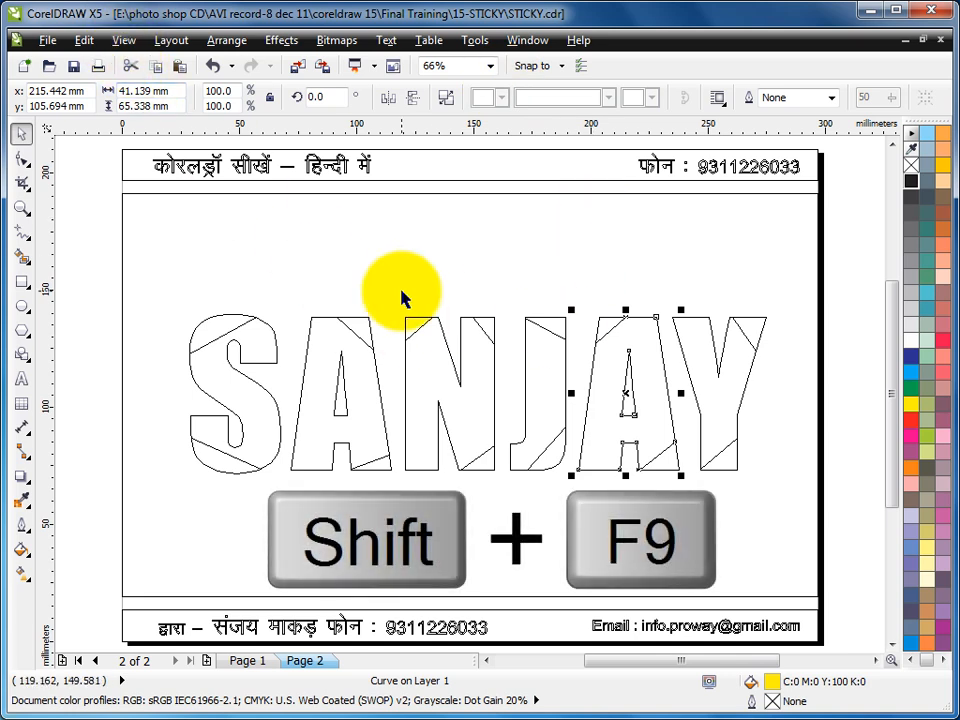
key(shift+F9)
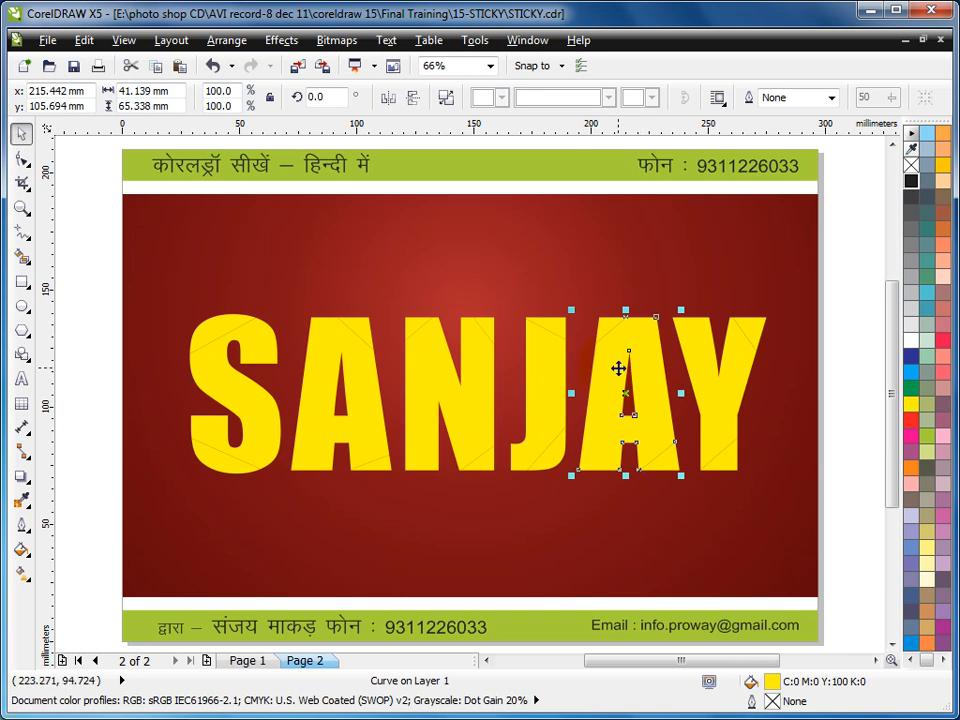
click(840, 312)
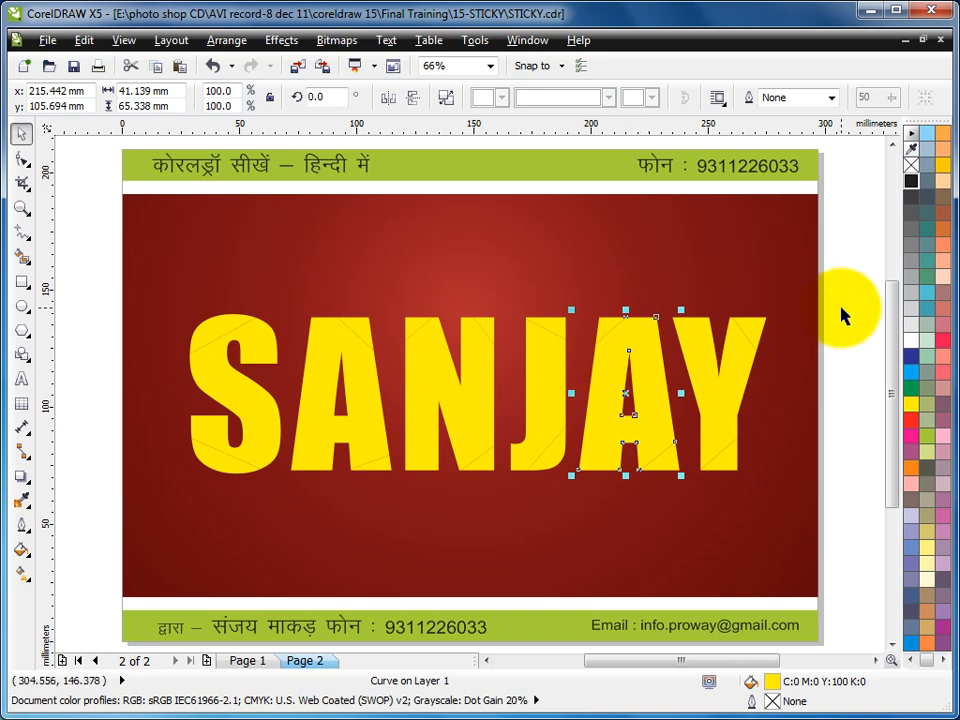
- Try moving the first A's upper corner piece away from the letter, and undo the move
click(214, 337)
drag(368, 326, 389, 306)
key(ctrl+z)
- Select all the cut-off corner pieces of the six letters together
click(218, 336)
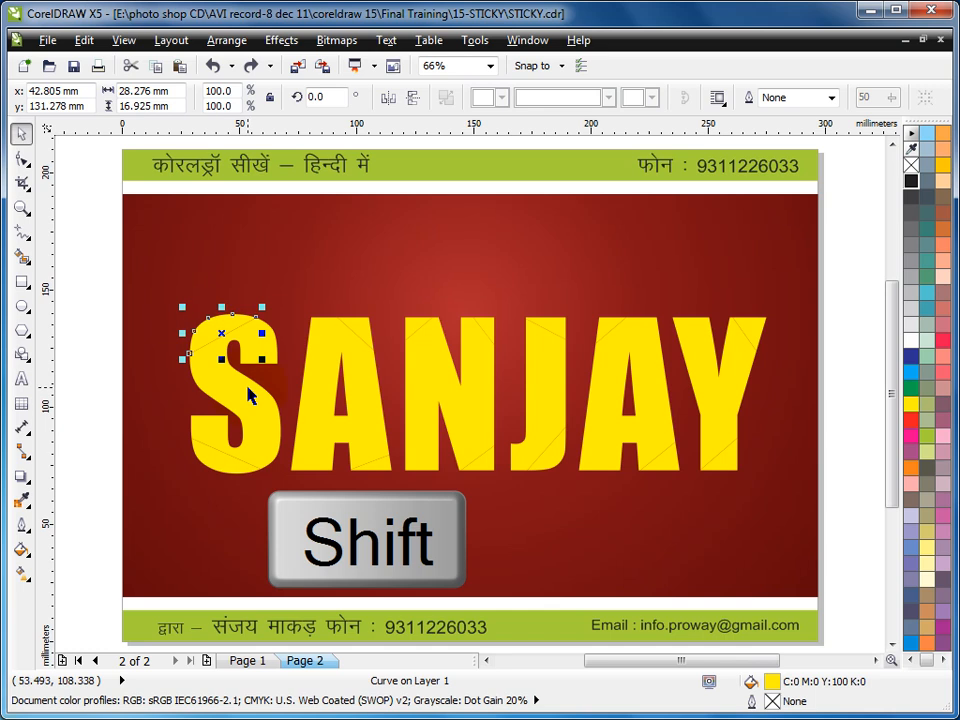
shift+click(219, 458)
shift+click(360, 327)
shift+click(371, 470)
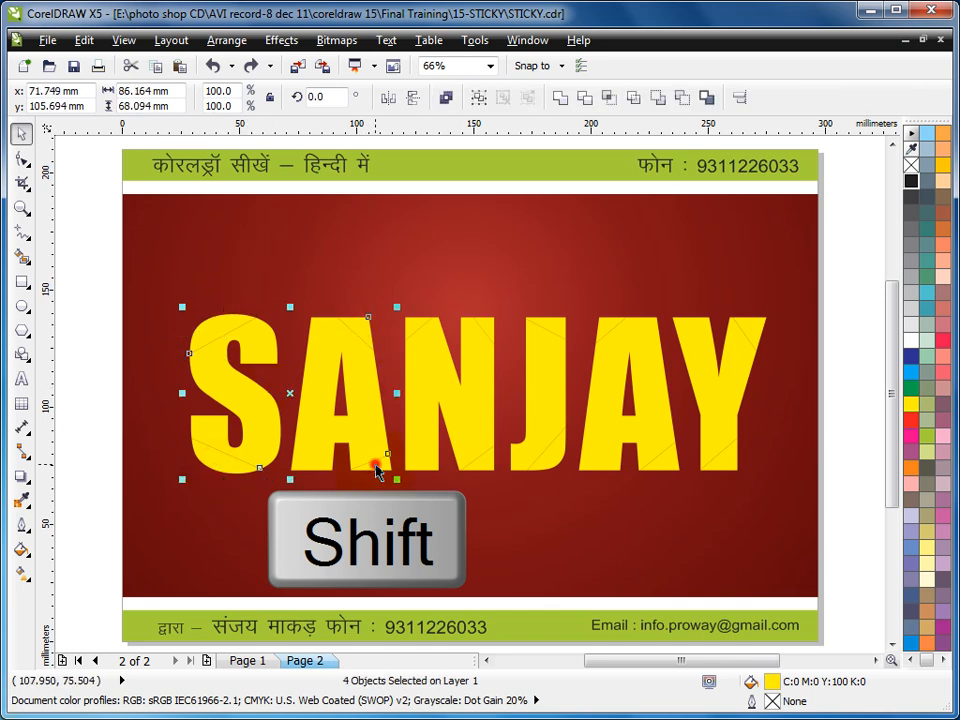
shift+click(415, 325)
shift+click(492, 320)
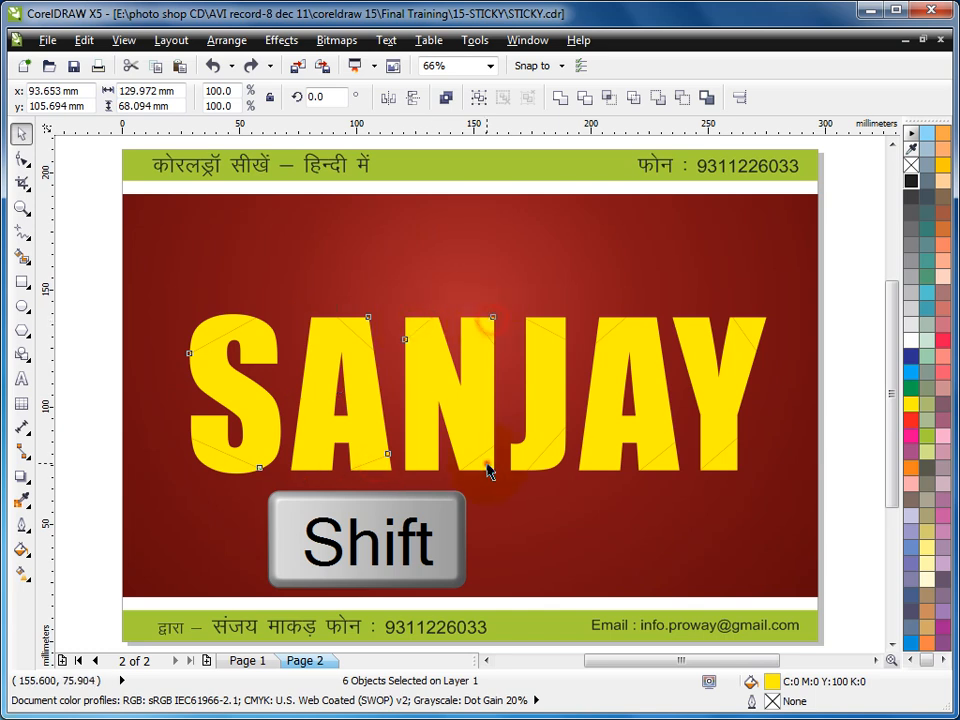
shift+click(556, 458)
shift+click(611, 327)
shift+click(664, 460)
shift+click(719, 463)
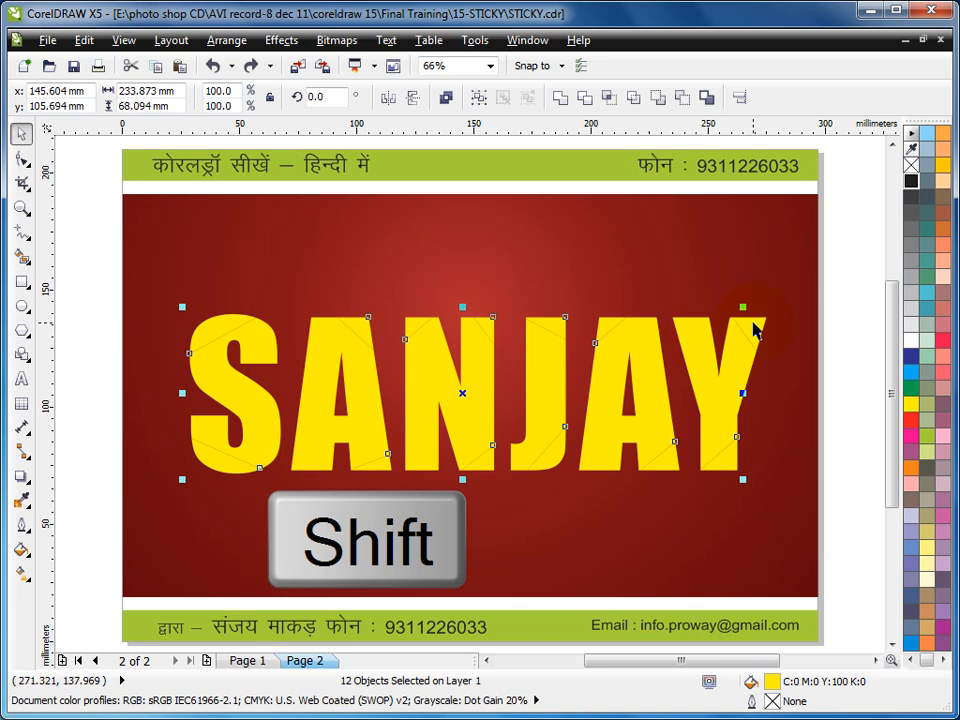
shift+click(808, 347)
- Fill the selected corner pieces with a linear two-colour fountain fill from grey to white at an angle of -52.8
key(F11)
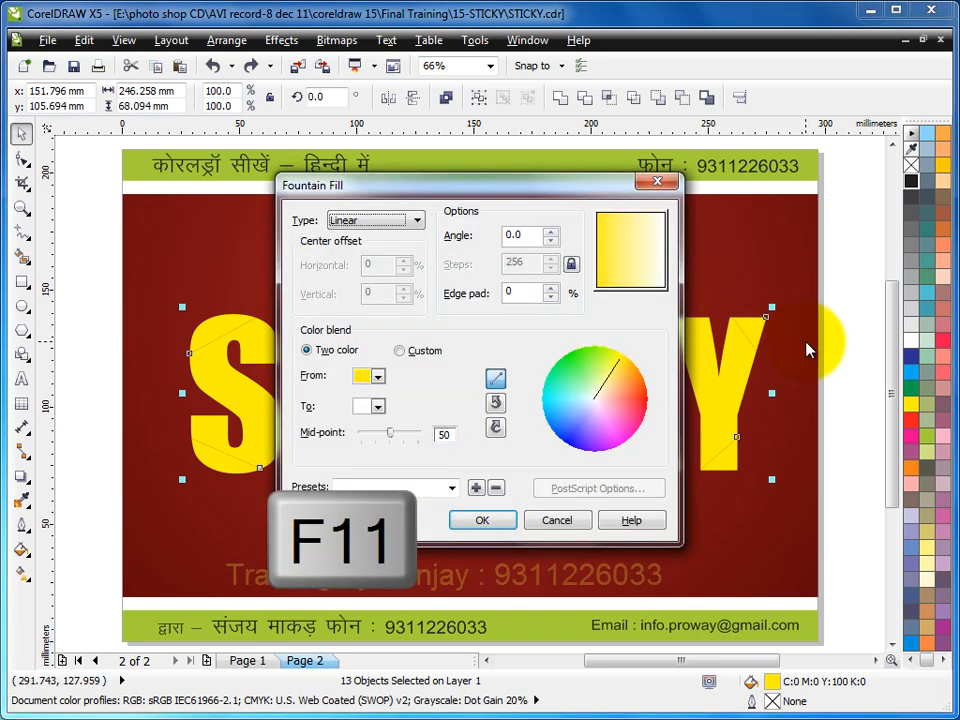
drag(474, 196, 684, 119)
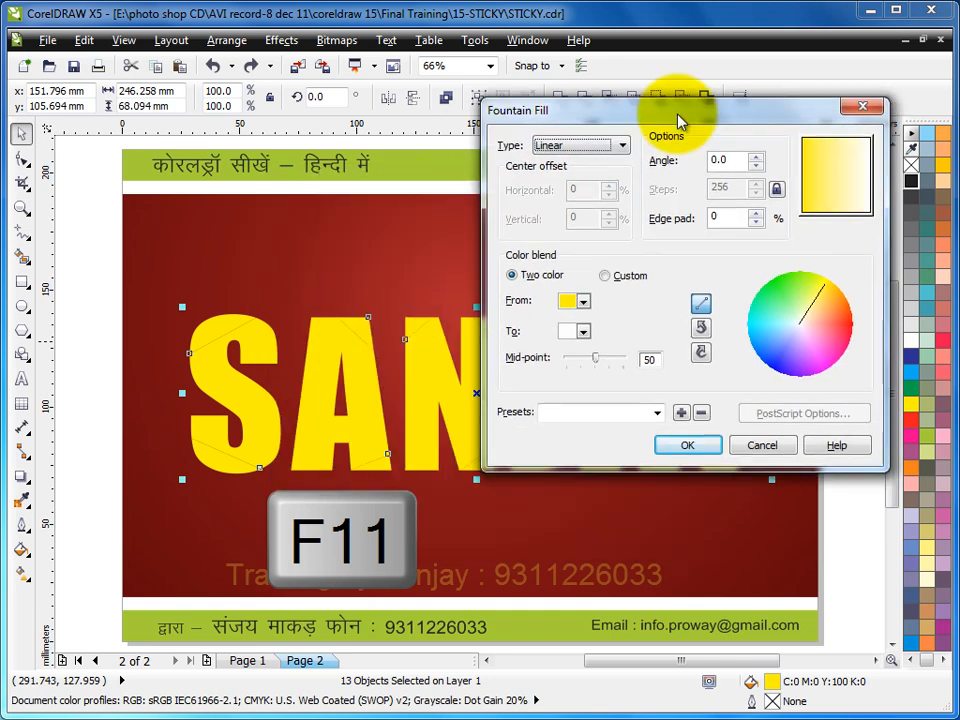
click(584, 303)
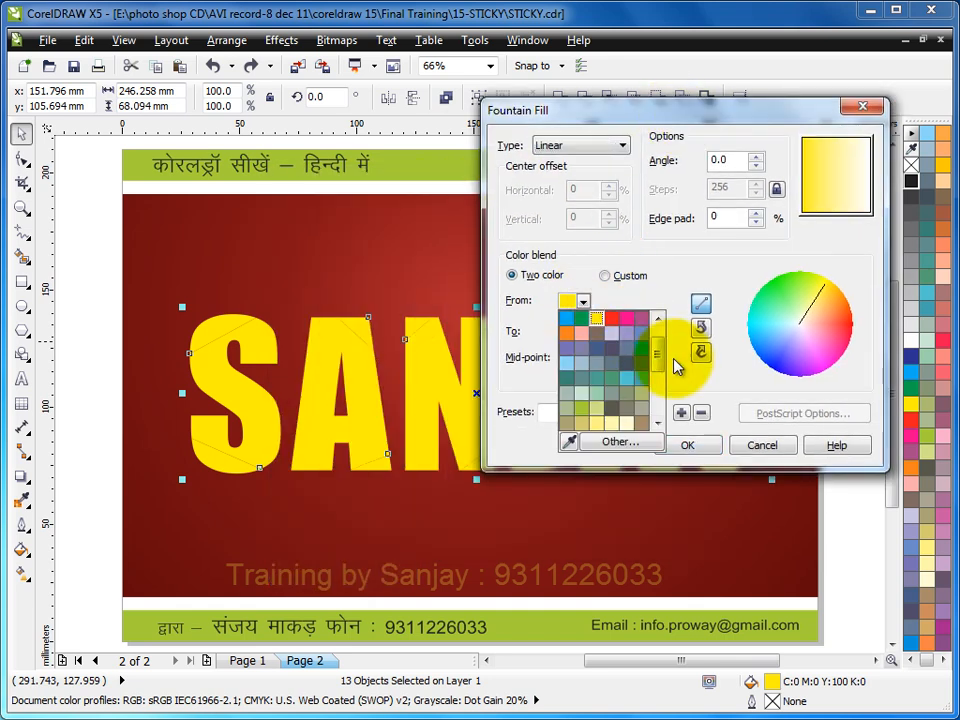
click(583, 320)
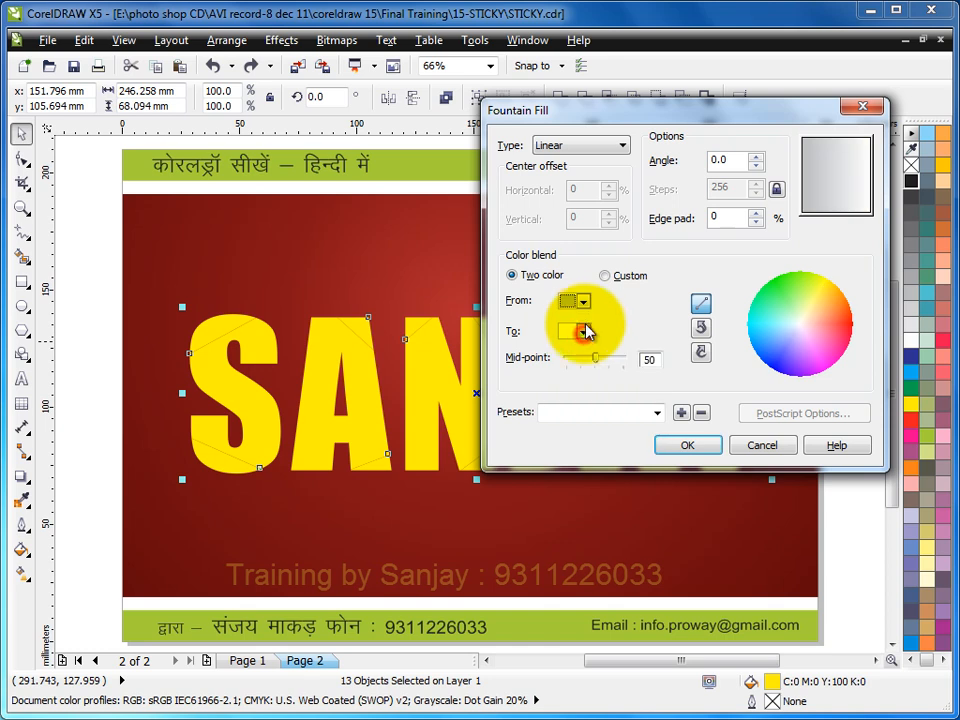
click(583, 332)
click(626, 348)
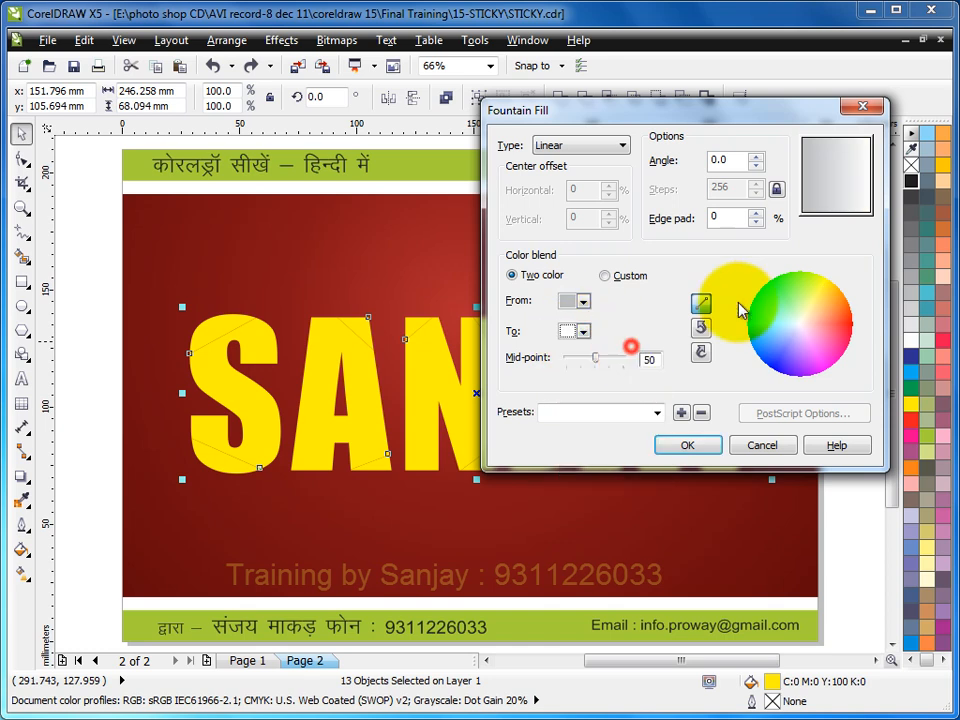
drag(849, 193, 857, 200)
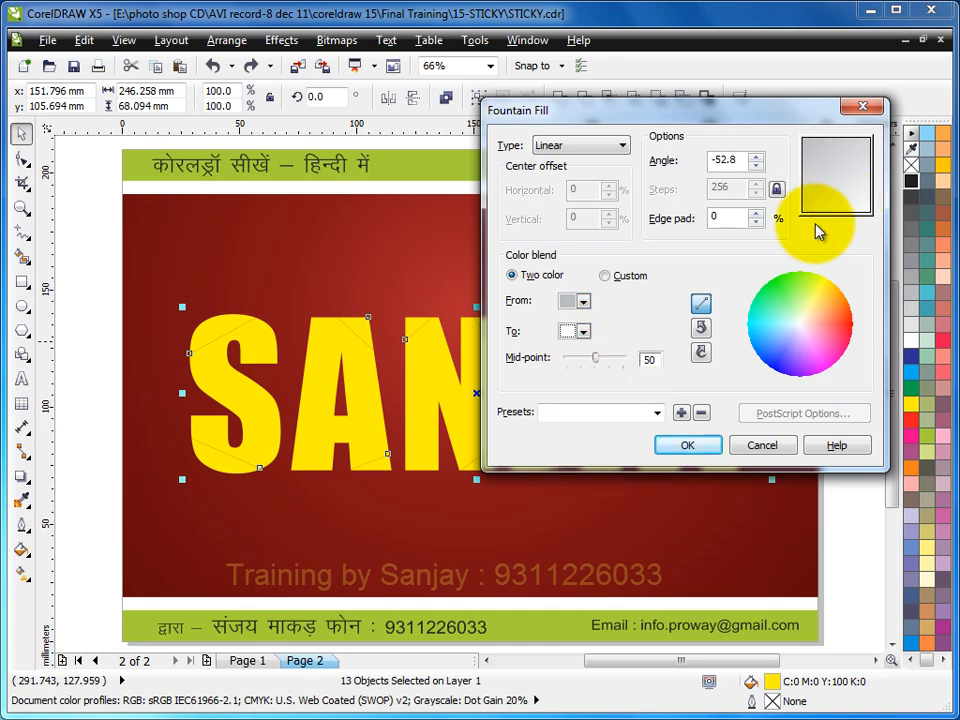
click(688, 448)
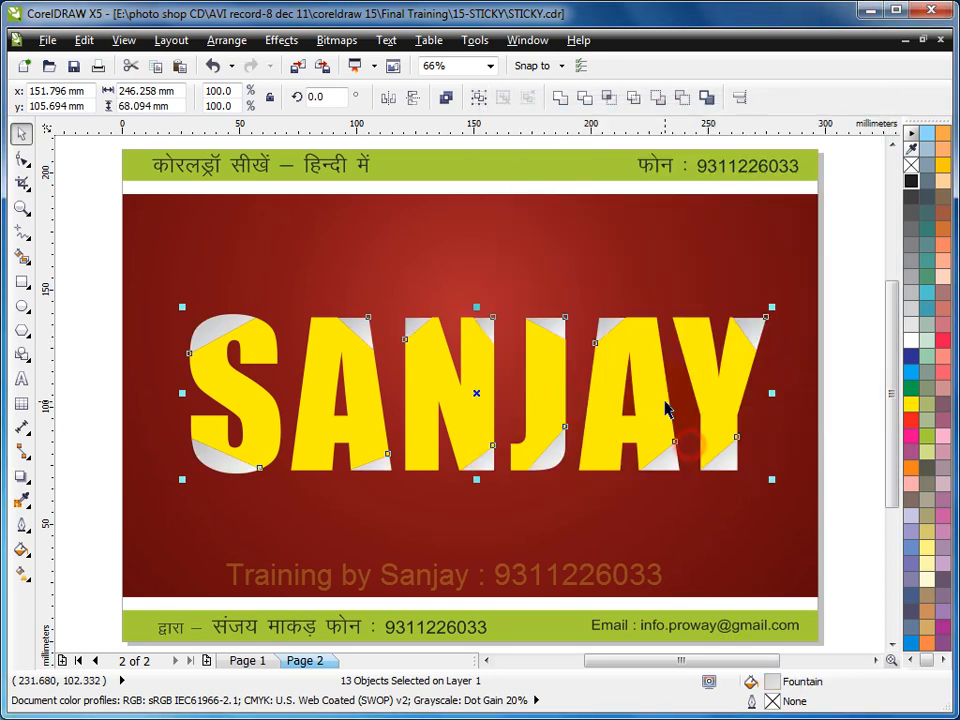
click(839, 324)
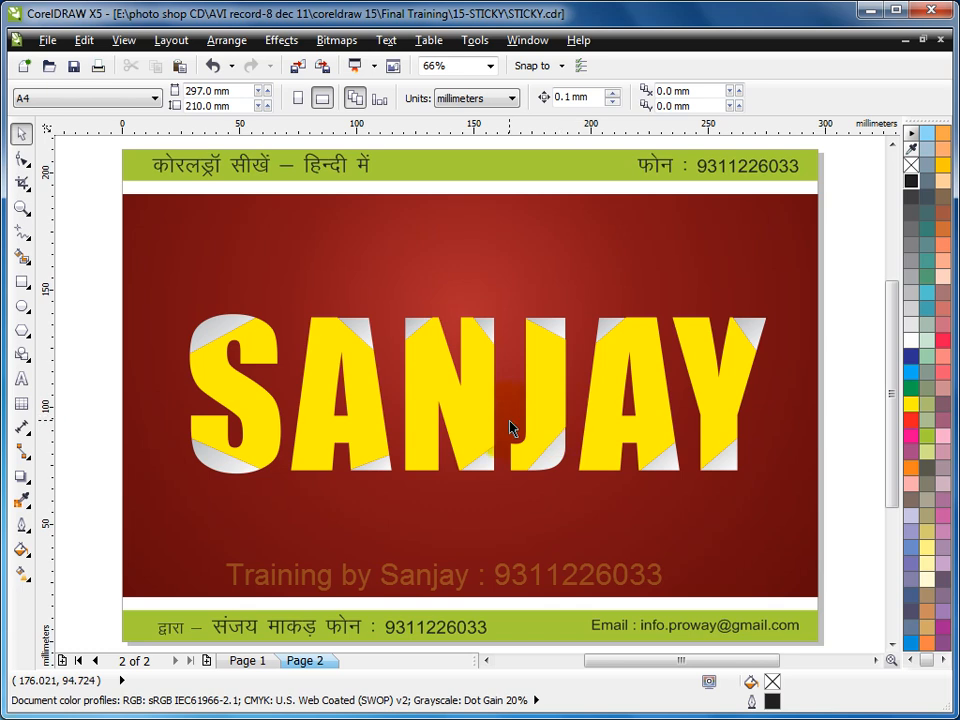
- Mirror the S's upper corner piece horizontally and vertically, and bring it to the front of the lettering
drag(100, 265, 813, 521)
click(191, 320)
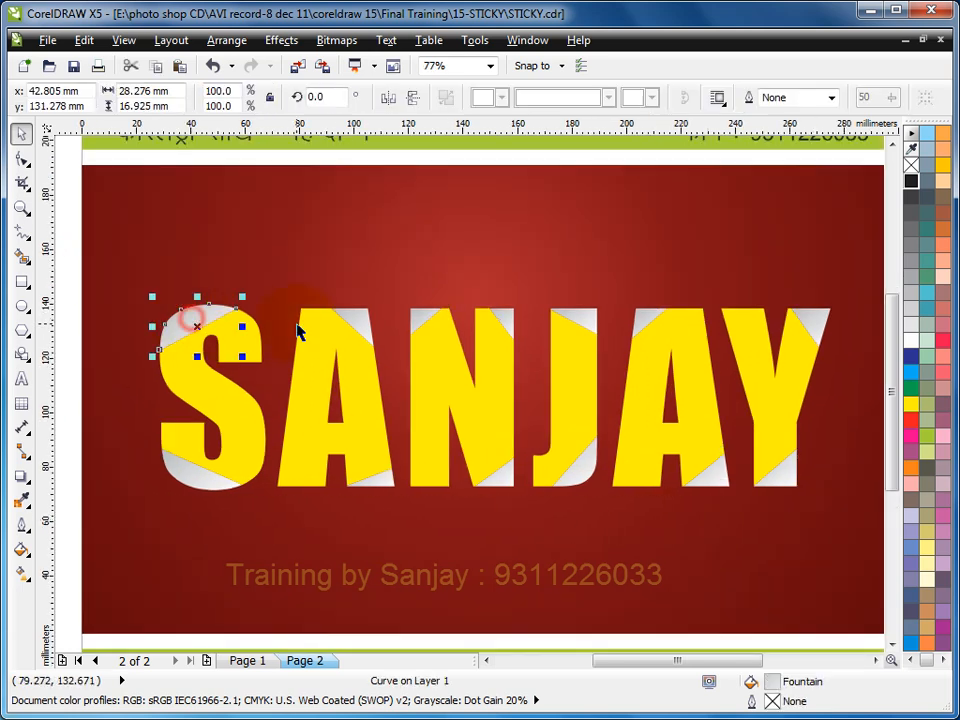
click(395, 104)
click(416, 104)
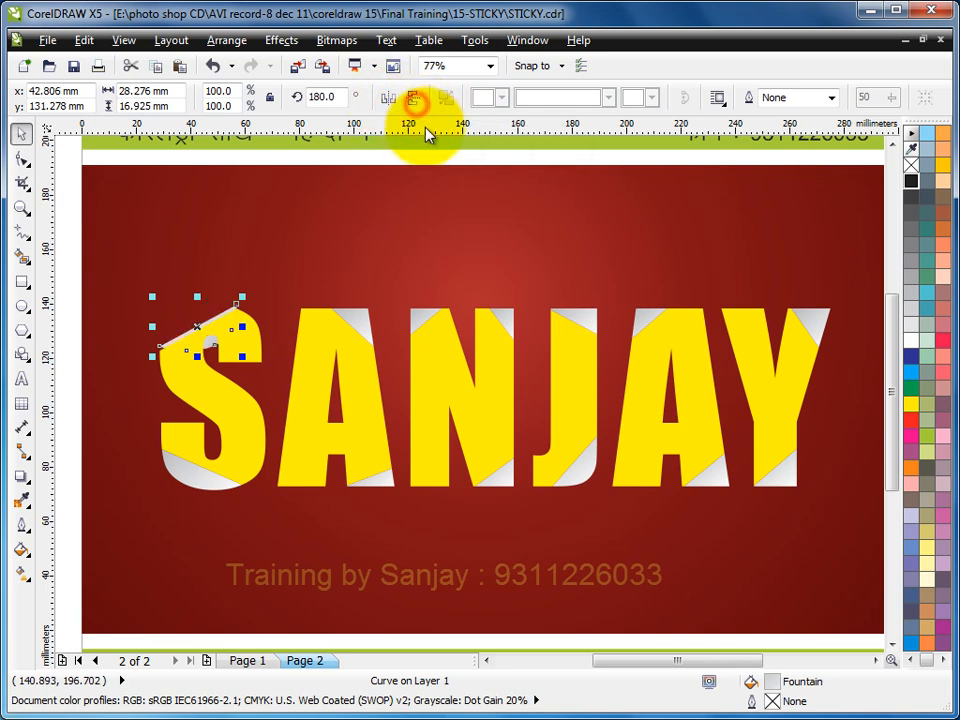
key(shift+Page_Up)
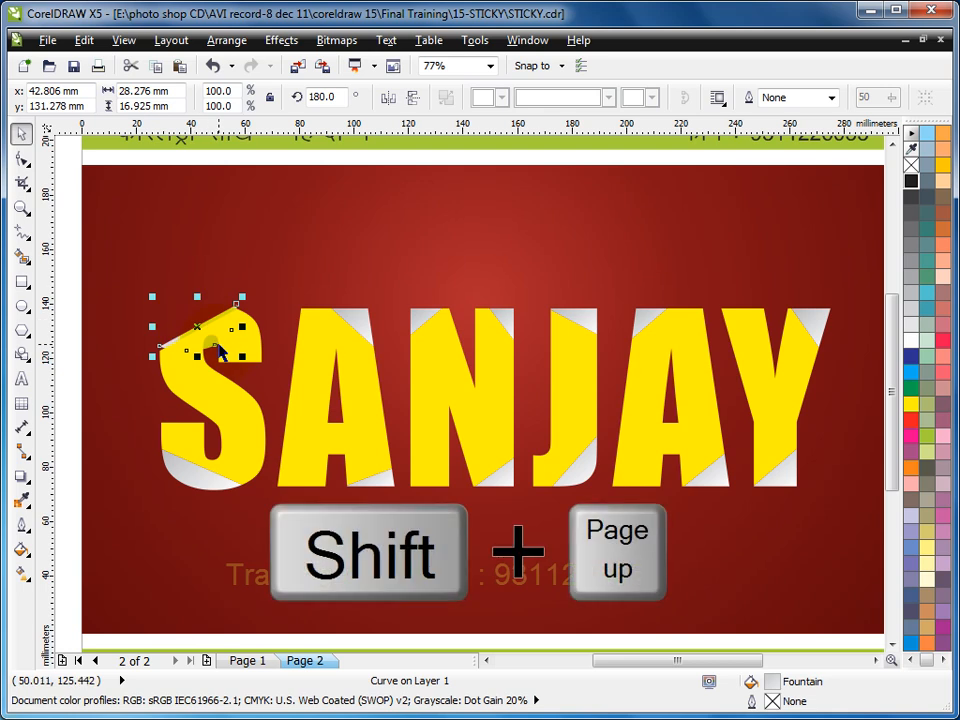
- Mirror the S's lower corner piece horizontally and vertically, and bring it to the front
click(189, 476)
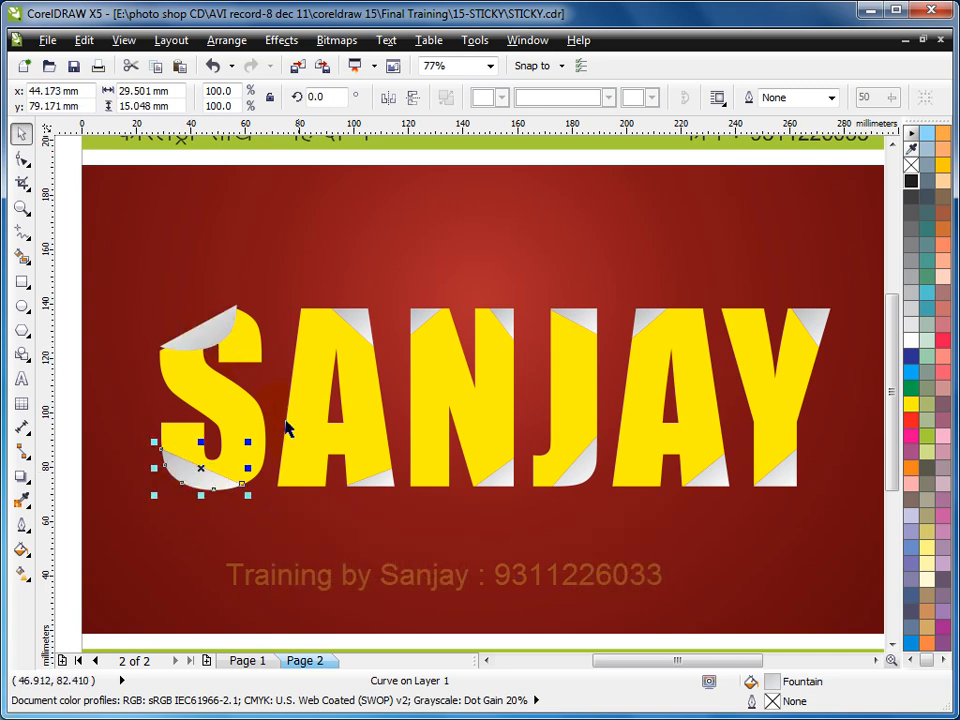
click(388, 97)
click(413, 97)
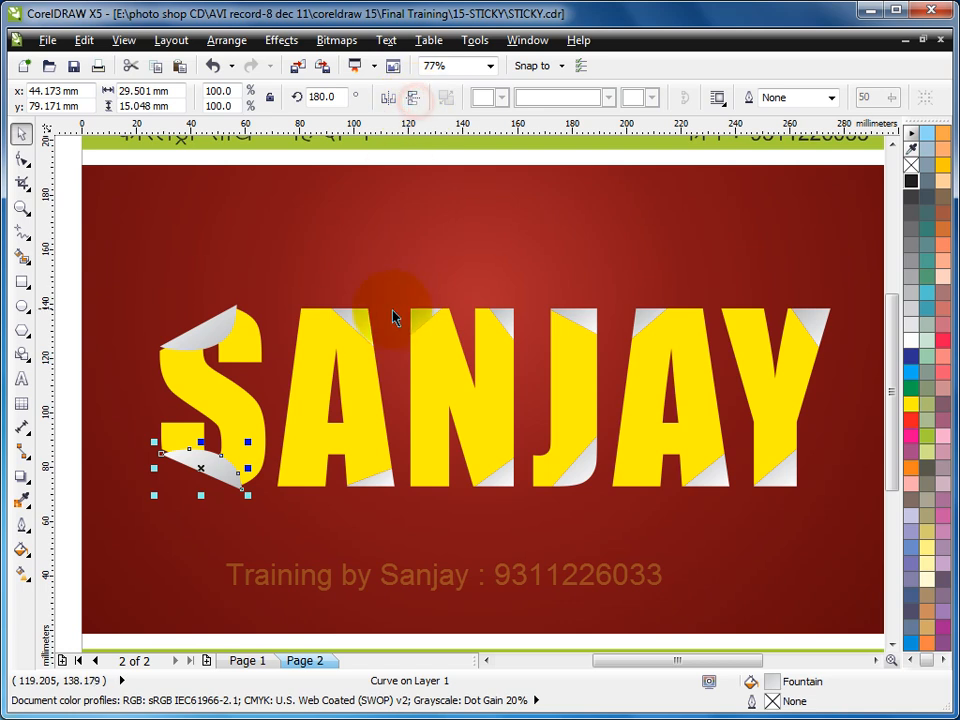
- Mirror the first A's upper and lower corner pieces horizontally and vertically, and bring them to the front
click(364, 317)
click(388, 97)
click(413, 97)
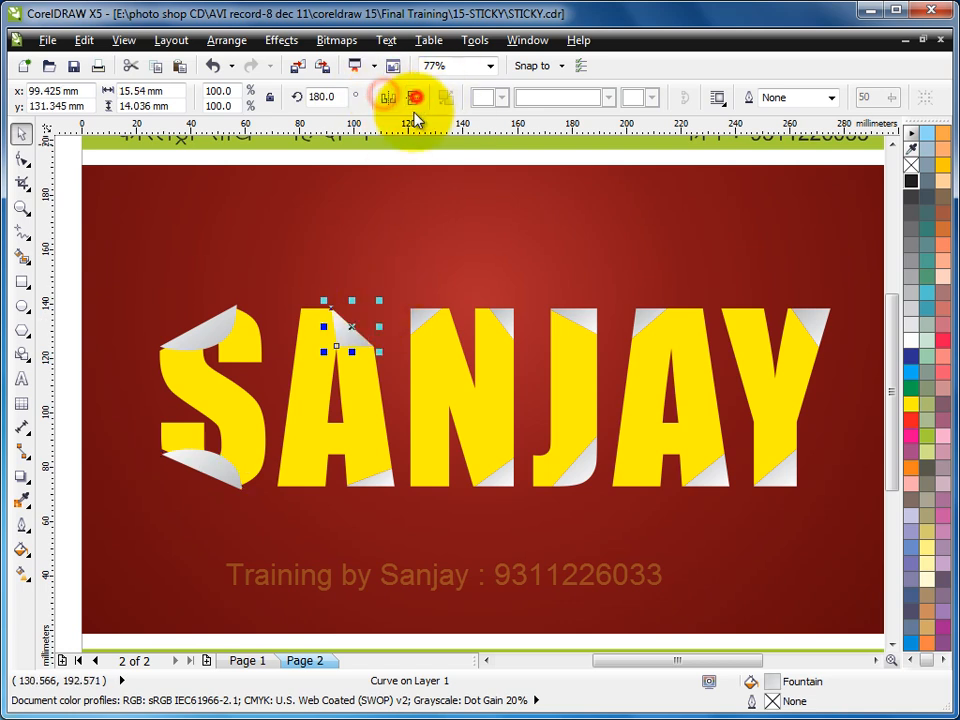
click(381, 470)
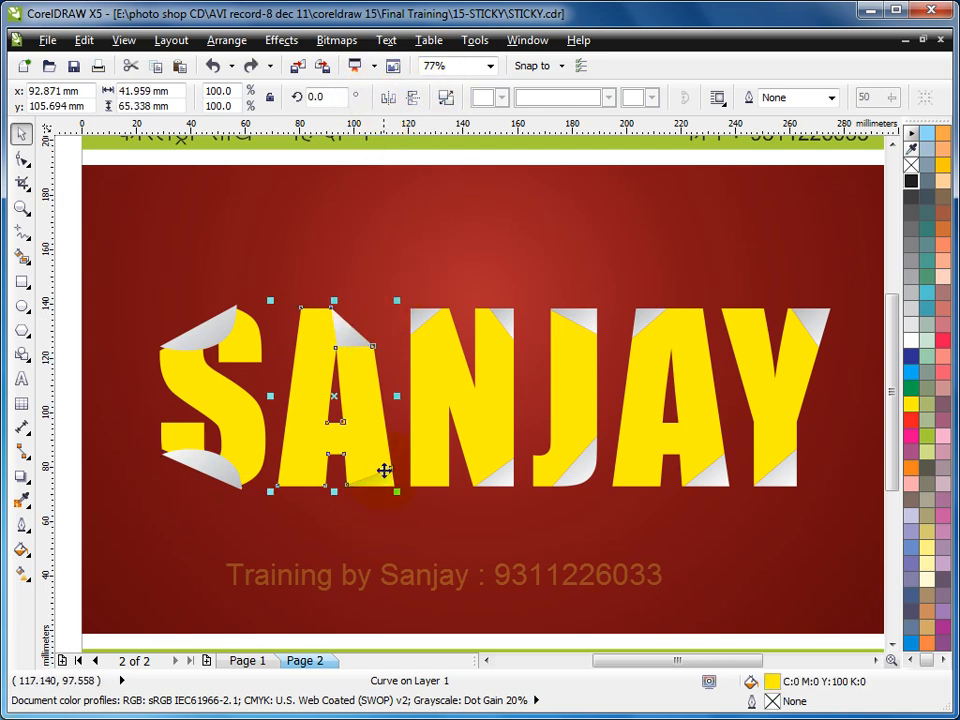
click(383, 485)
click(388, 97)
click(413, 97)
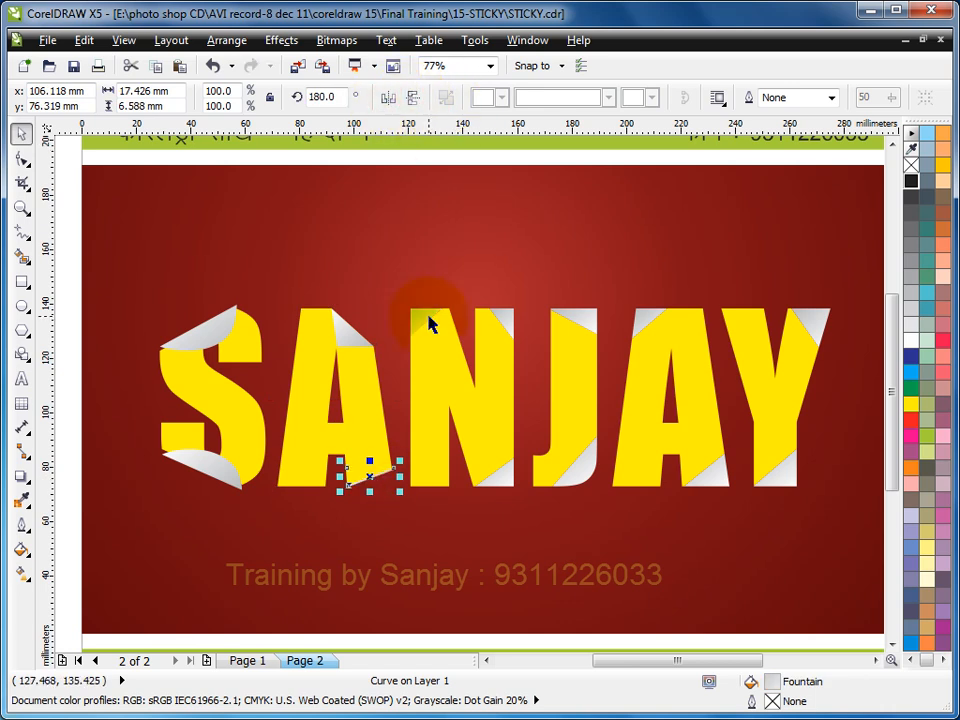
- Mirror the N's upper-left corner piece horizontally and vertically
click(426, 322)
click(388, 97)
click(414, 98)
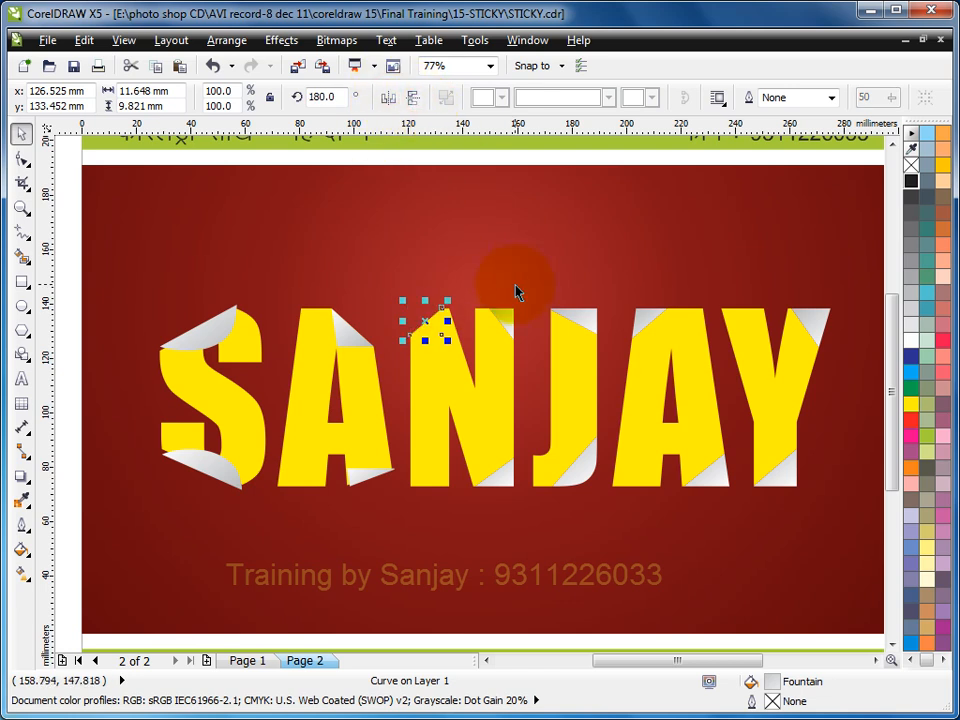
- Mirror the N's upper-right and lower-right corner pieces horizontally and vertically, keeping them in front of the letter
click(505, 330)
click(388, 97)
click(413, 97)
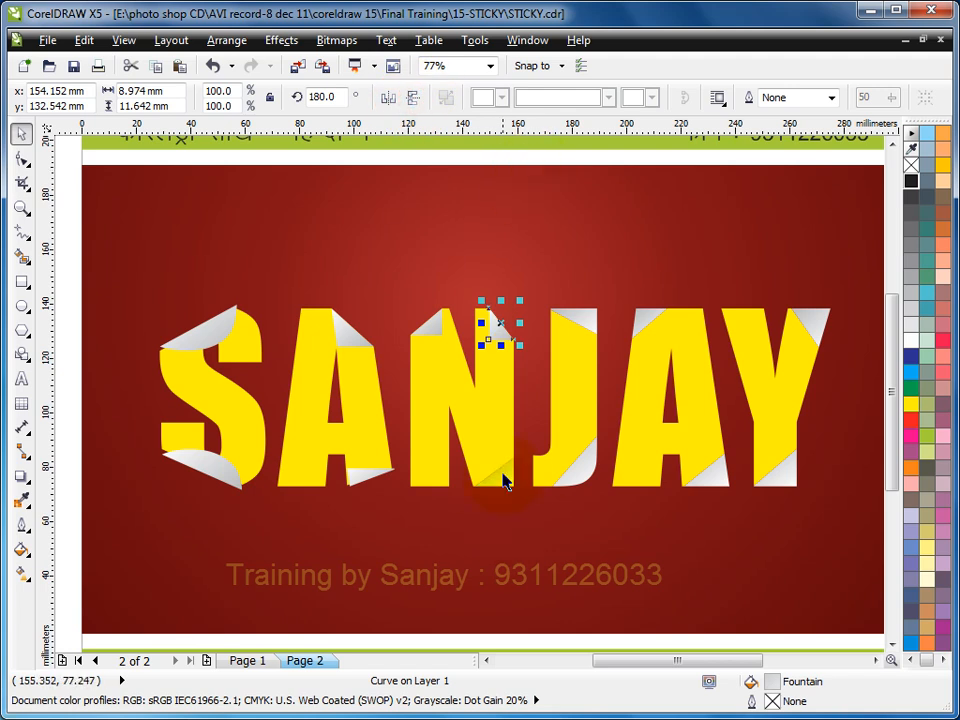
drag(505, 483, 499, 468)
click(388, 97)
click(413, 97)
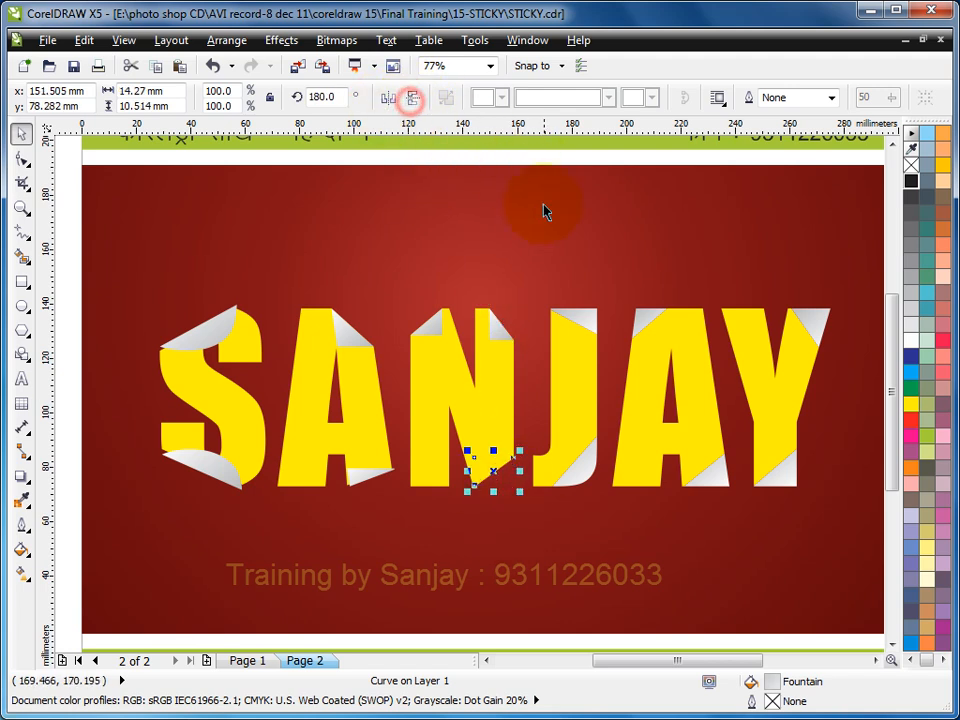
- Mirror the J's upper and lower corner pieces horizontally and vertically, keeping them in front of the letter
click(574, 322)
click(388, 97)
click(413, 97)
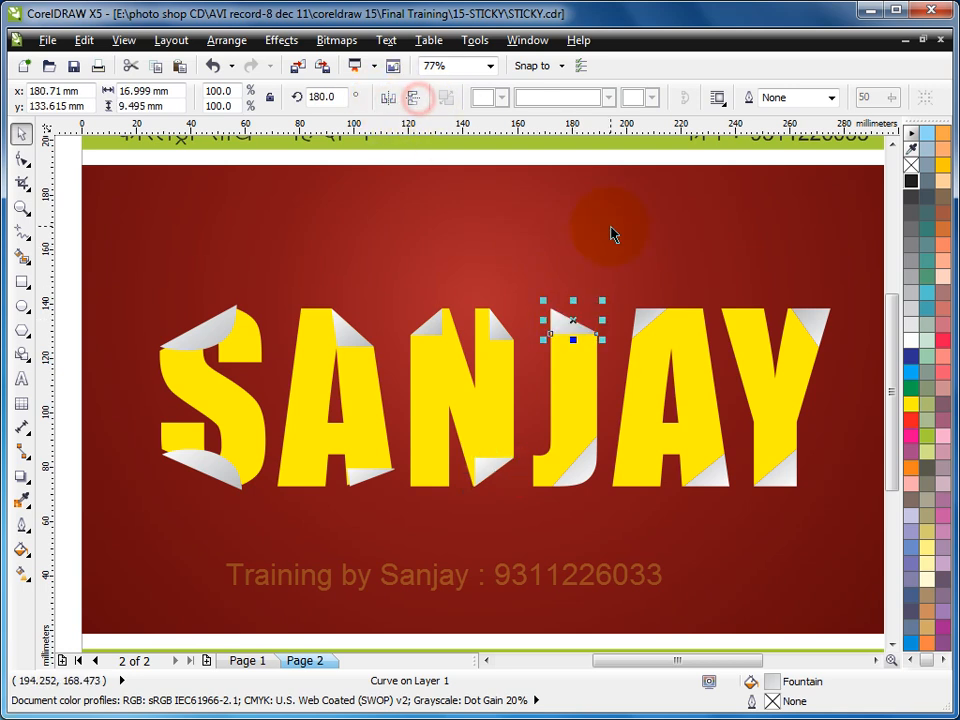
click(581, 472)
click(388, 97)
click(413, 97)
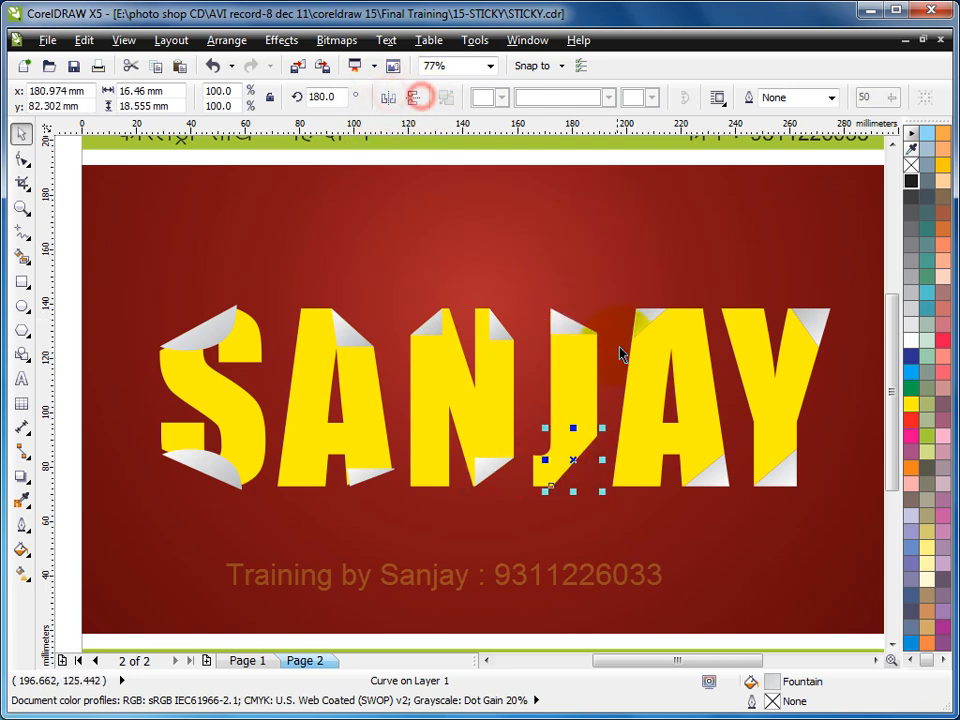
- Mirror the second A's upper and lower corner pieces horizontally and vertically, keeping them in front of the letter
click(641, 321)
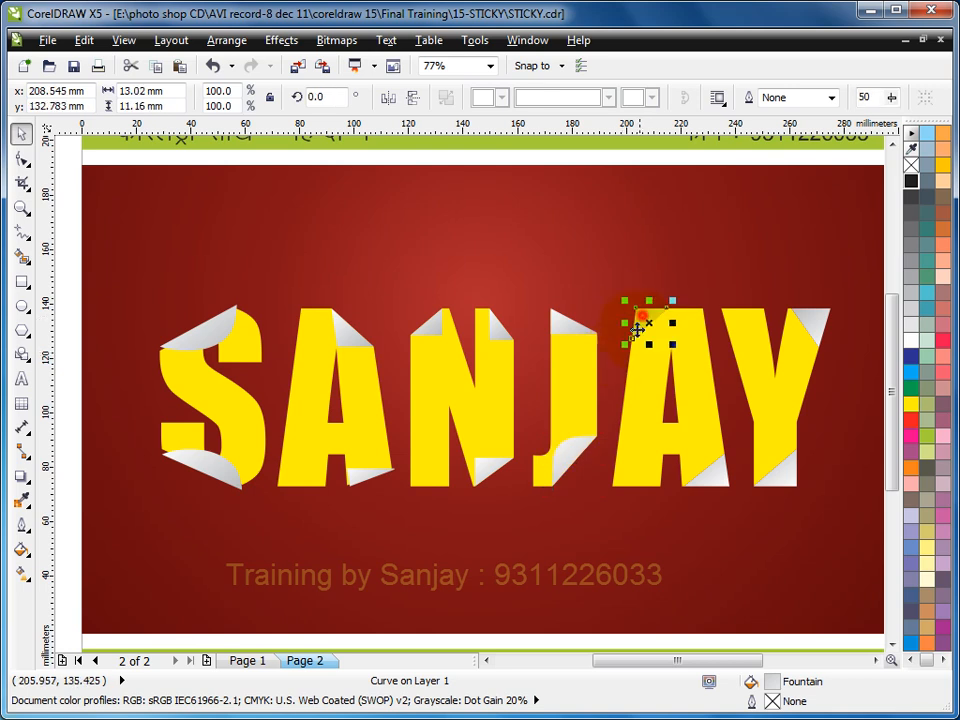
click(388, 97)
click(413, 97)
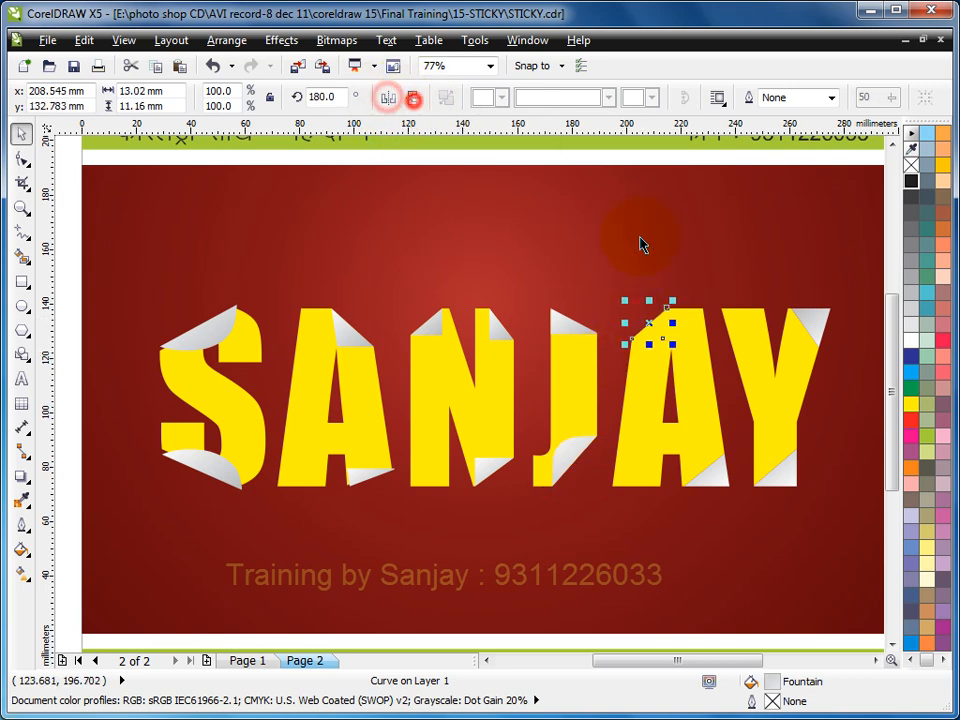
click(722, 490)
click(388, 97)
click(413, 97)
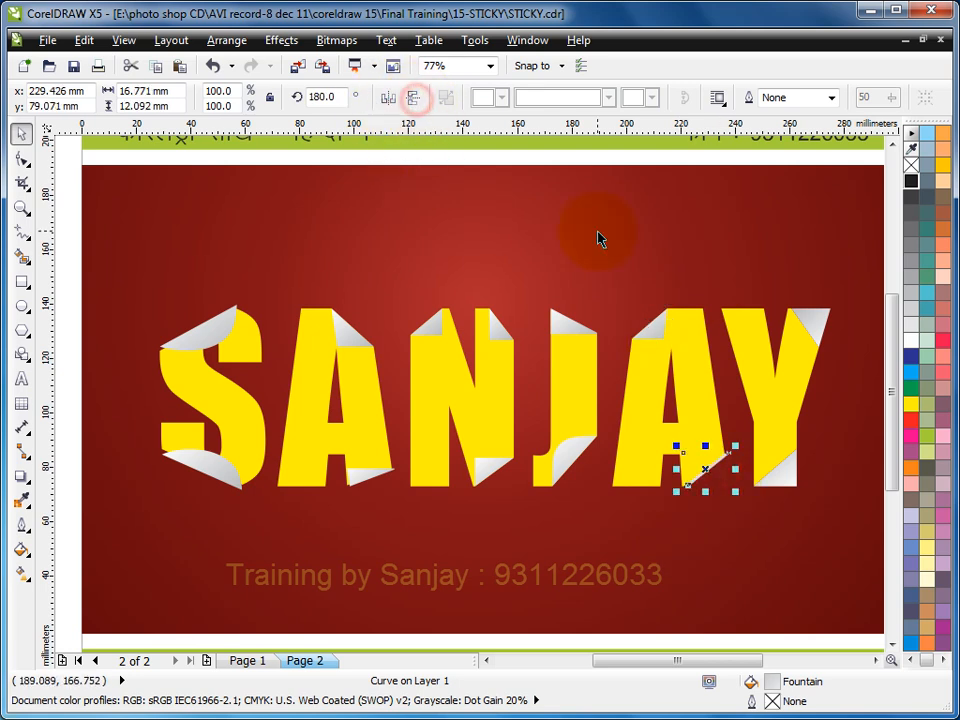
- Mirror the Y's upper and lower corner pieces horizontally and vertically, and bring the lower one to the front
click(812, 322)
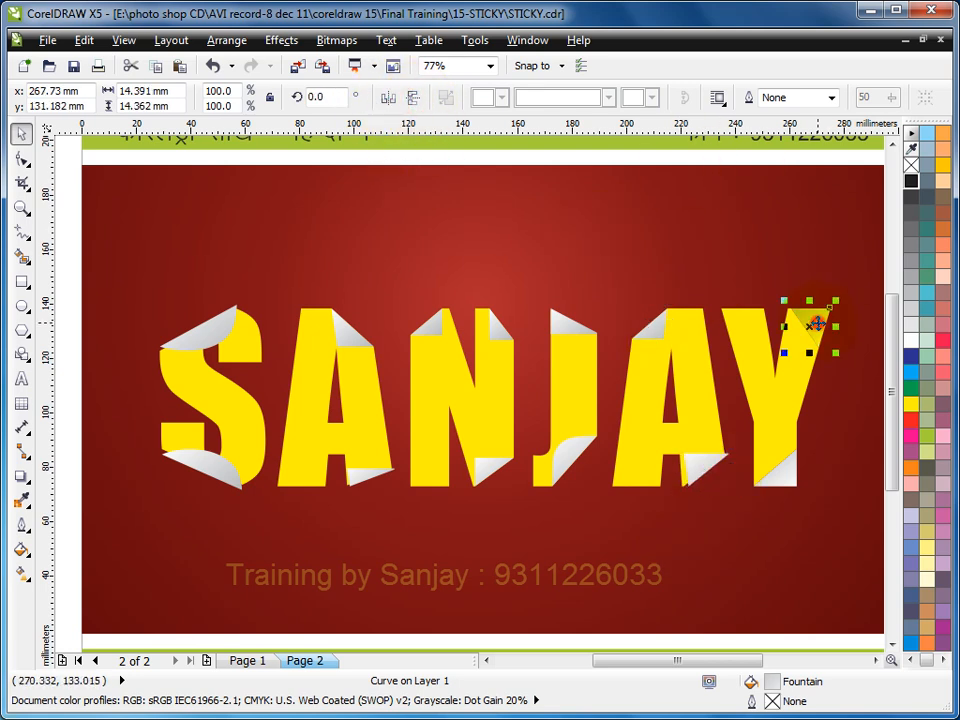
click(388, 97)
click(413, 97)
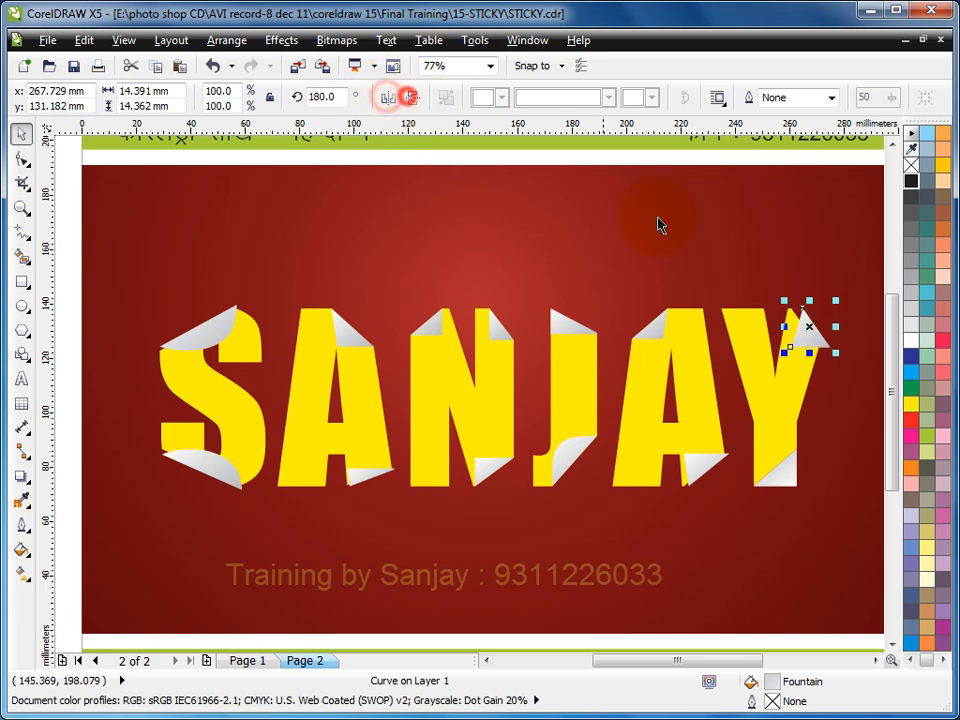
click(785, 480)
click(388, 97)
click(413, 97)
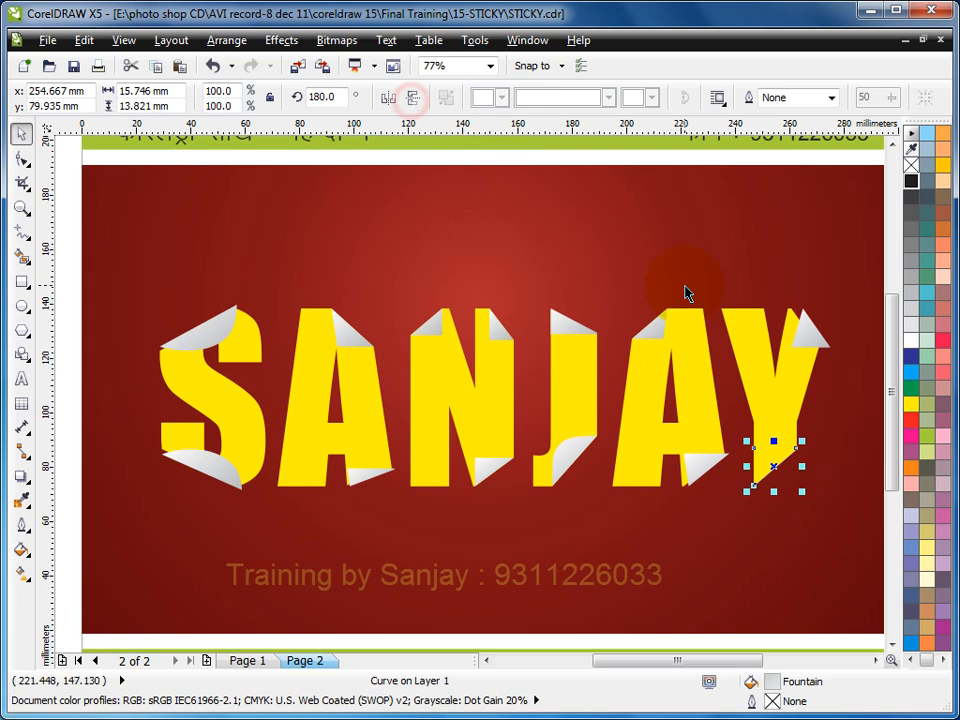
key(shift+Page_Up)
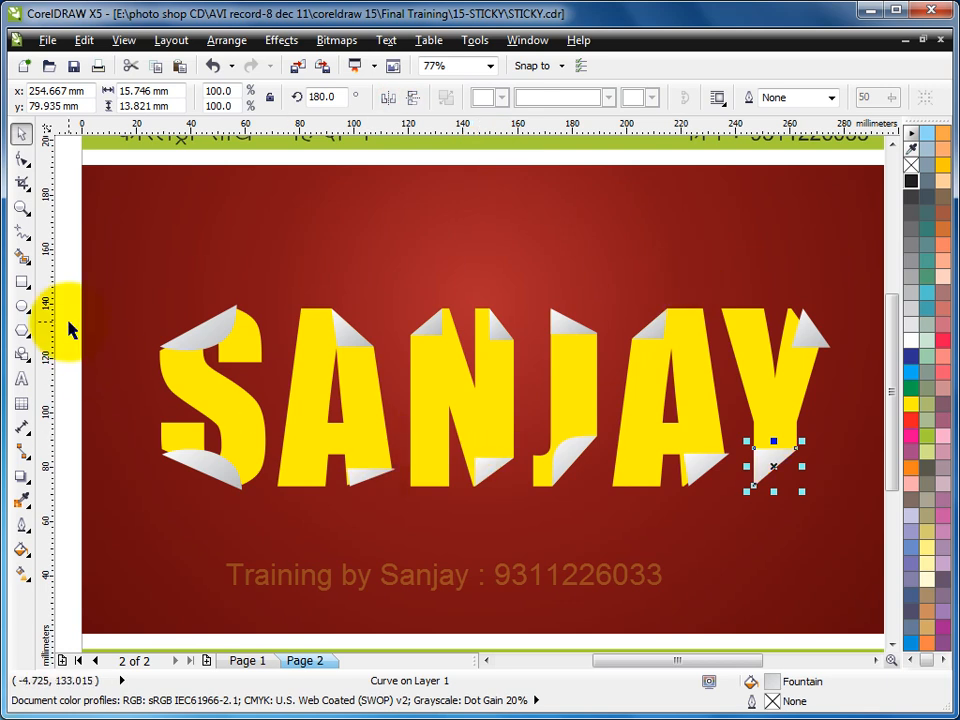
- Turn on snapping to objects and snap the S's upper and lower folds onto the nodes of its cut edges
key(alt+z)
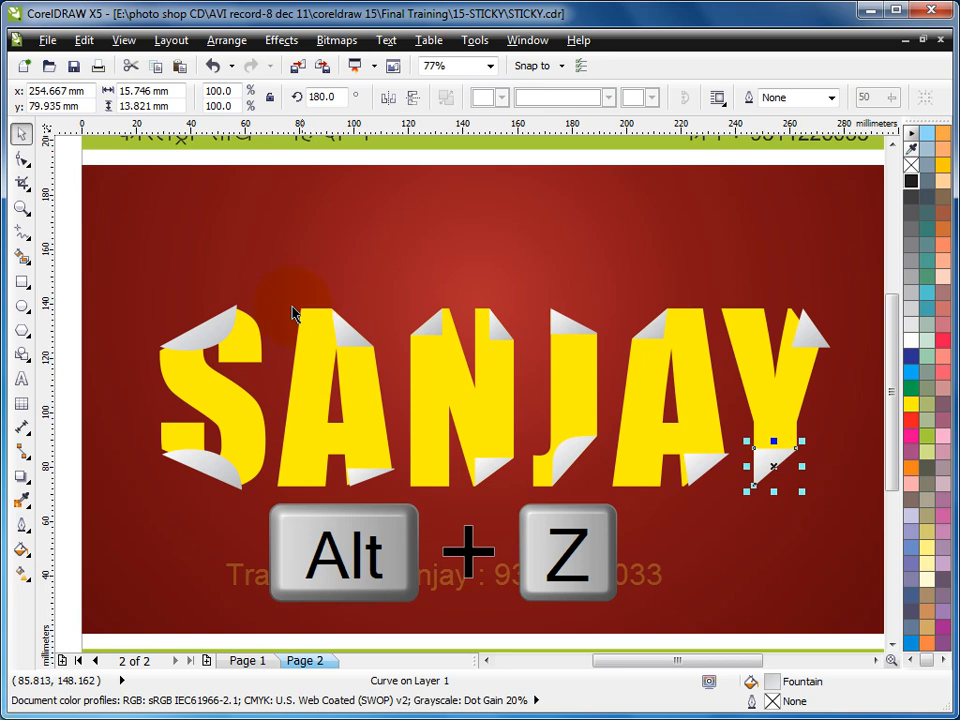
click(210, 334)
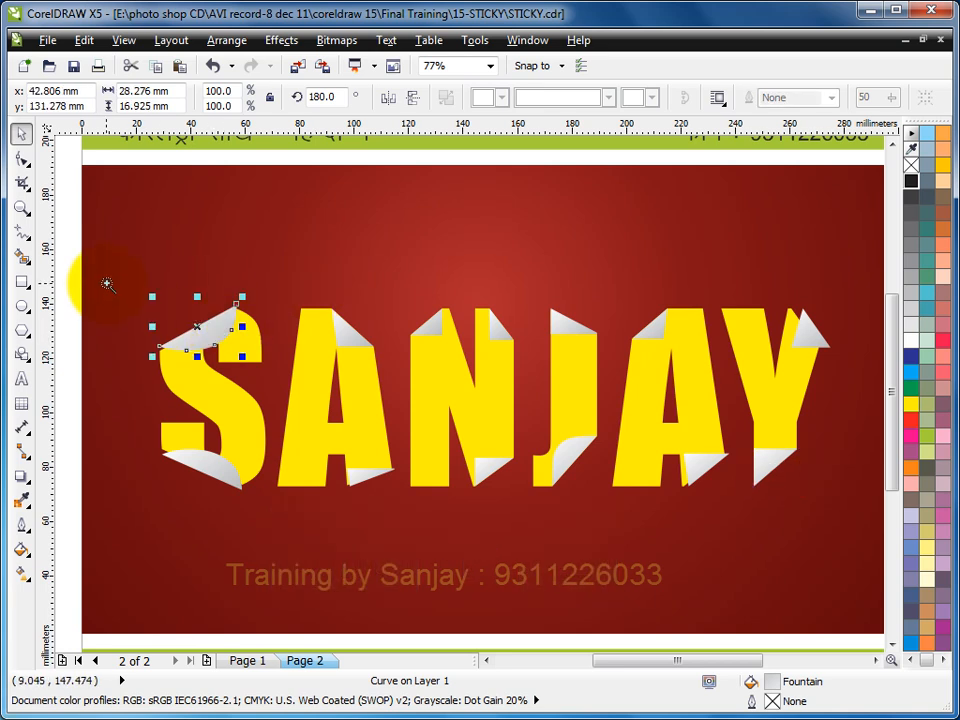
drag(422, 510, 452, 522)
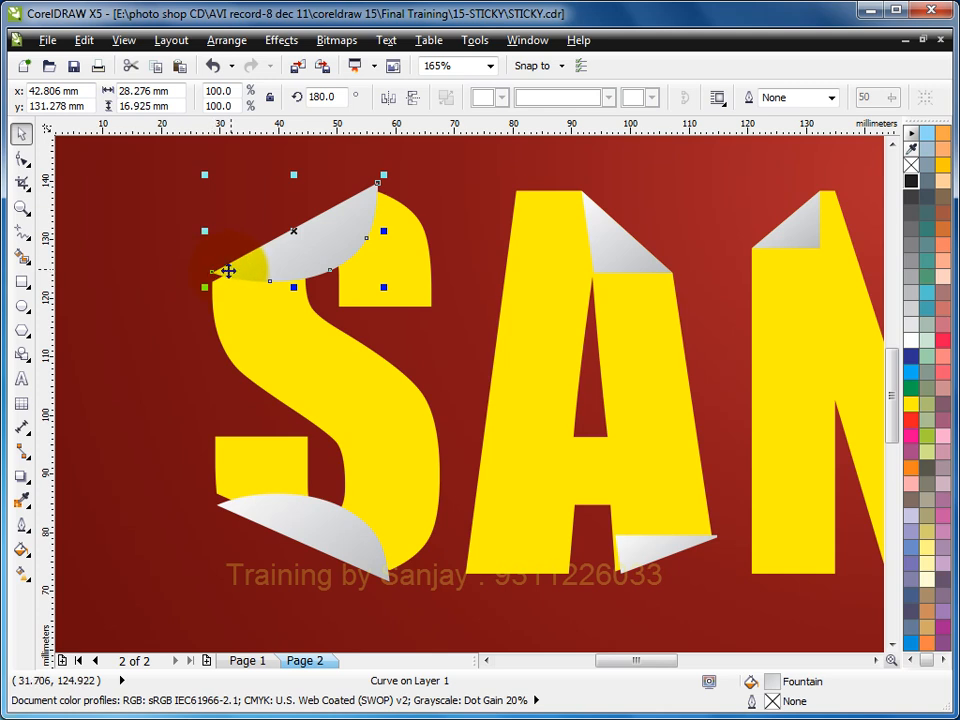
drag(212, 272, 212, 281)
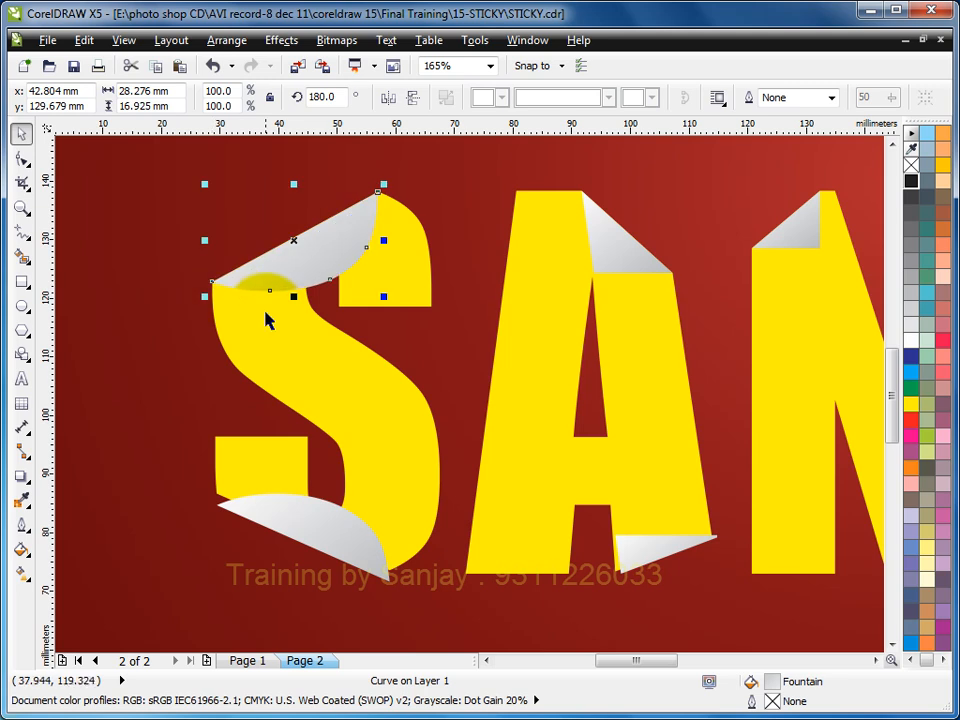
click(256, 507)
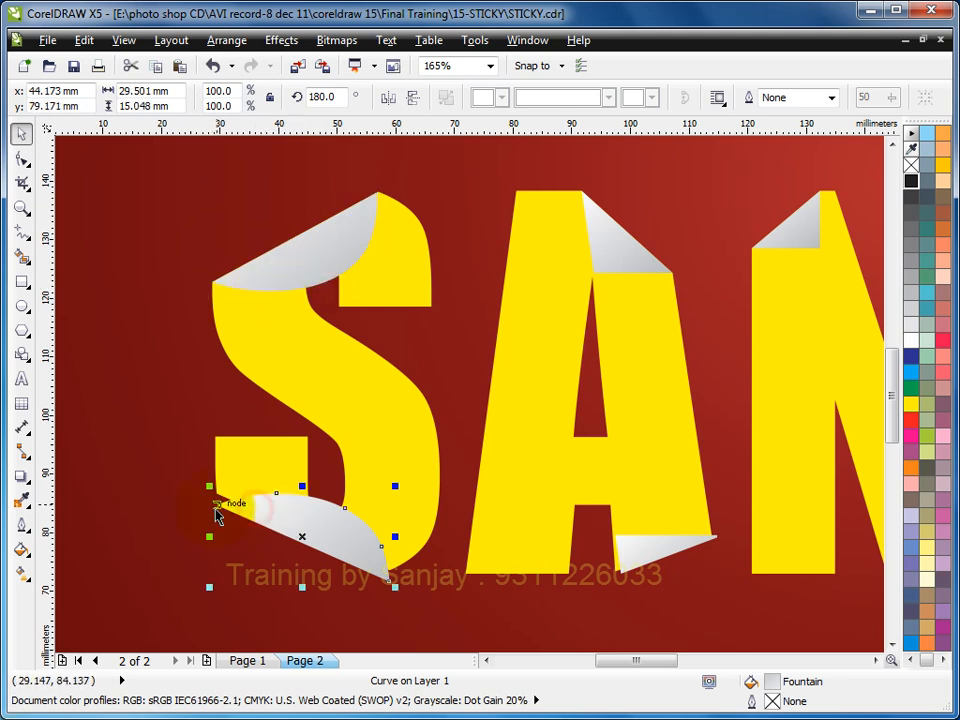
drag(213, 507, 214, 506)
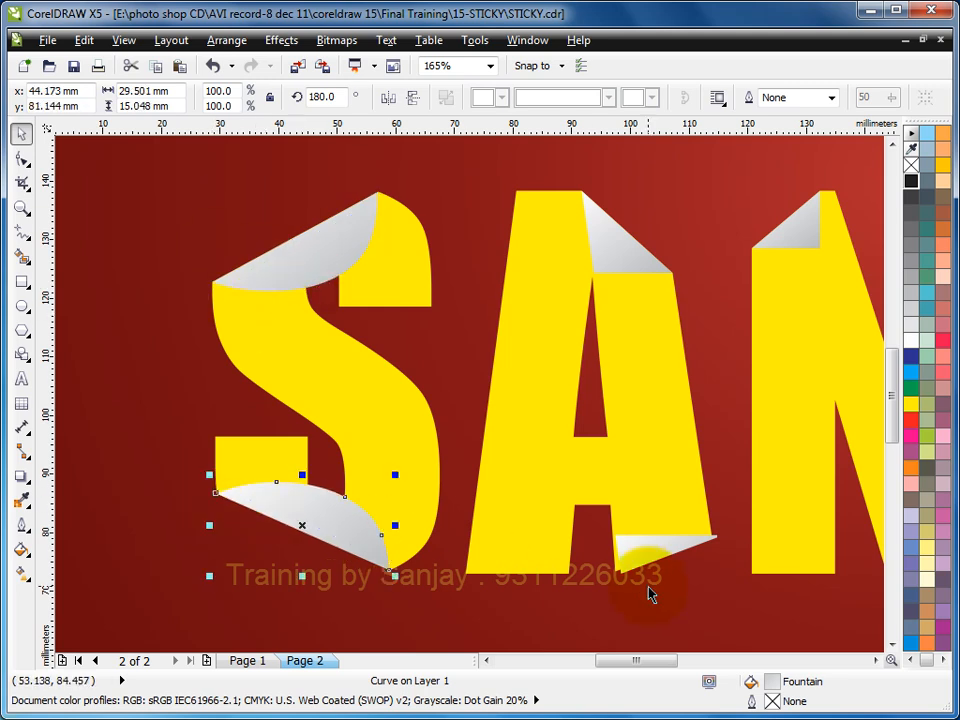
- Snap the first A's lower and upper folds onto the nodes of its cut edges
click(645, 558)
drag(620, 572, 613, 570)
click(637, 260)
click(619, 245)
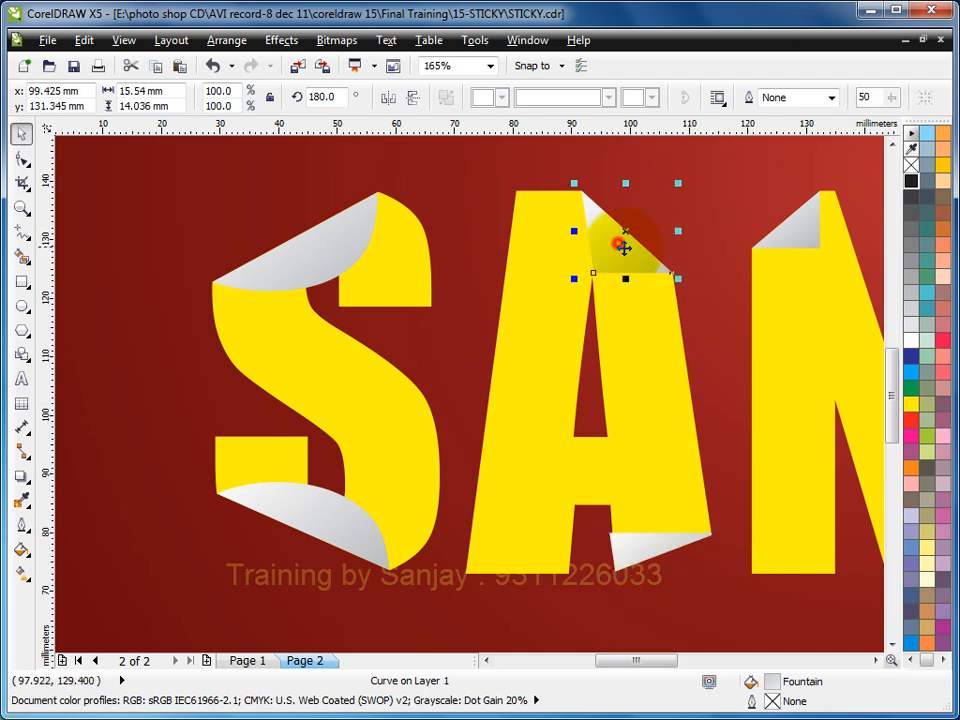
drag(632, 247, 611, 266)
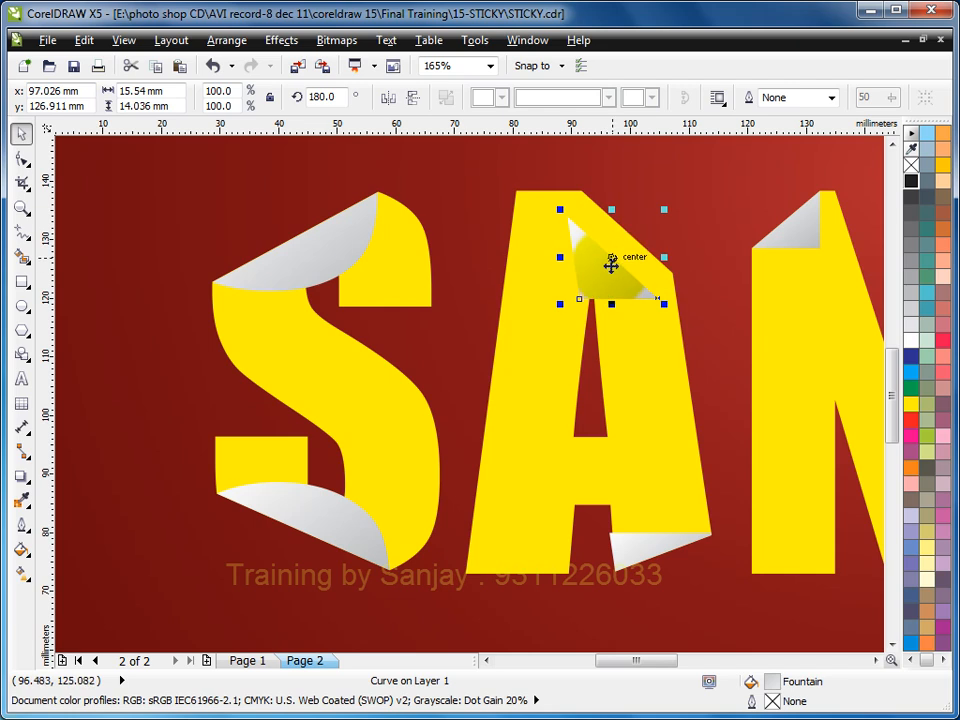
drag(658, 300, 672, 272)
- Check how the folds on the N and the J line up with their cut edges
click(804, 229)
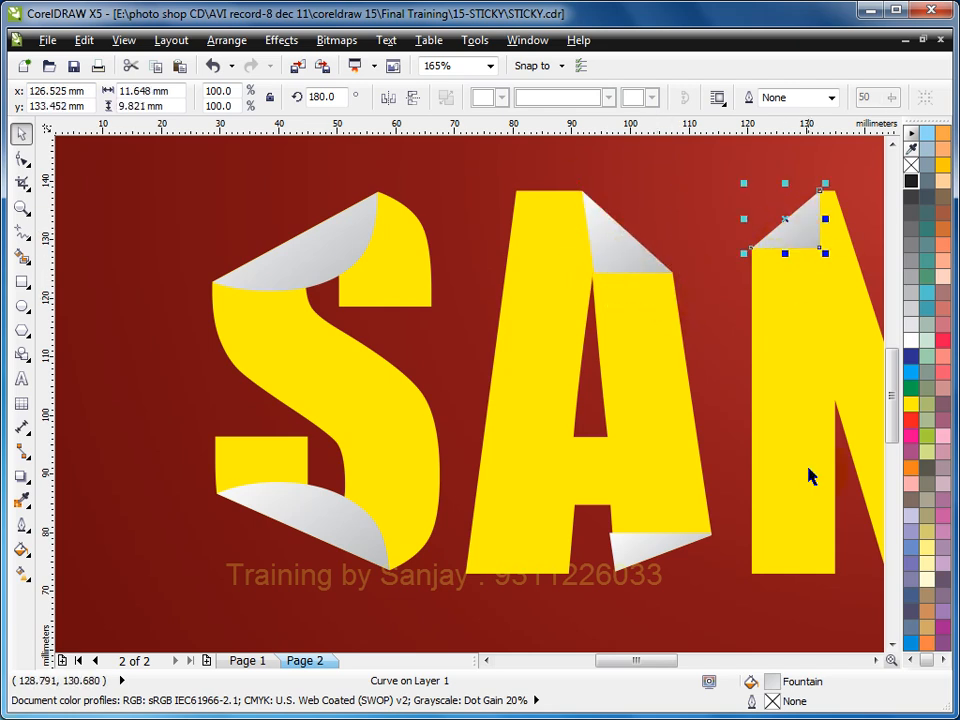
click(876, 660)
click(876, 660)
click(506, 223)
click(500, 548)
drag(514, 541, 722, 522)
click(696, 231)
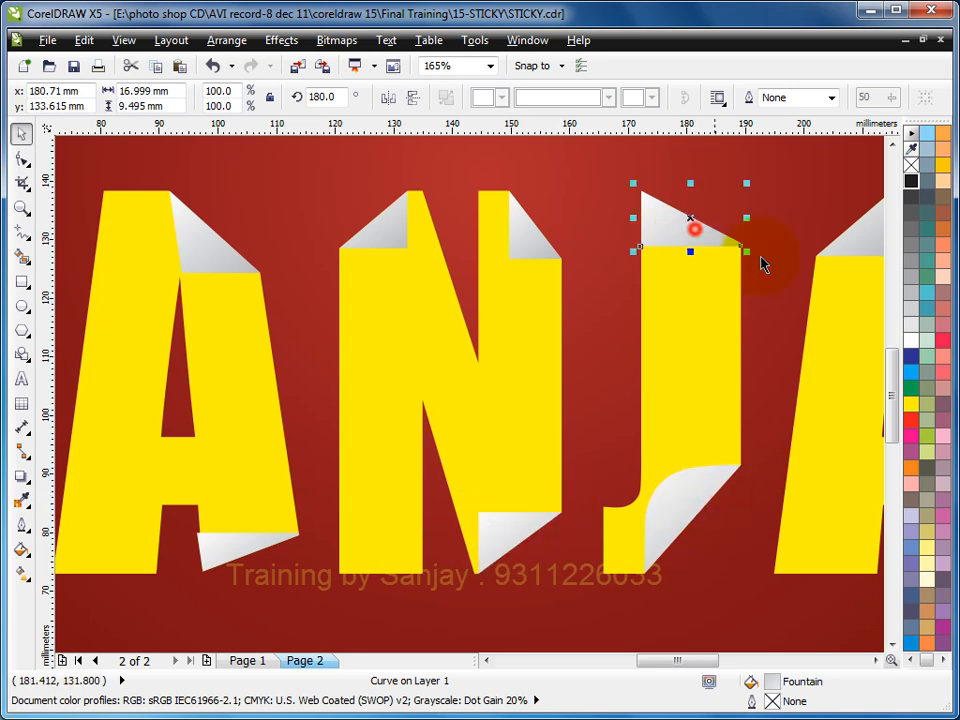
- Snap the second A's lower fold and the Y's upper fold onto the nodes of their cut edges
click(877, 661)
click(877, 661)
click(877, 665)
click(549, 514)
drag(525, 573, 513, 574)
click(783, 240)
drag(775, 195, 822, 258)
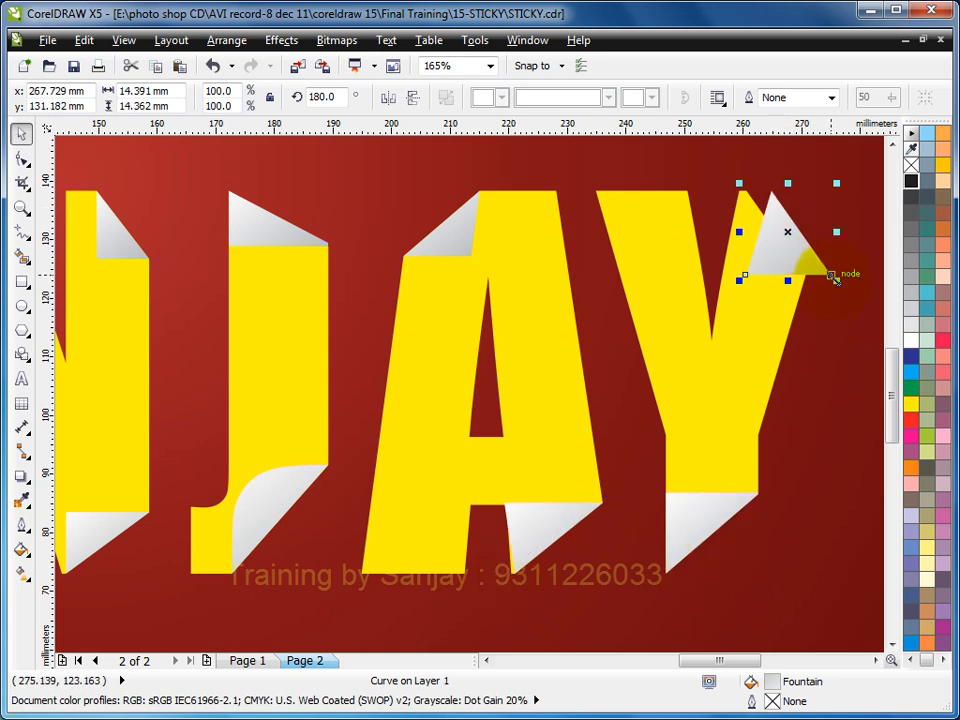
drag(832, 273, 807, 273)
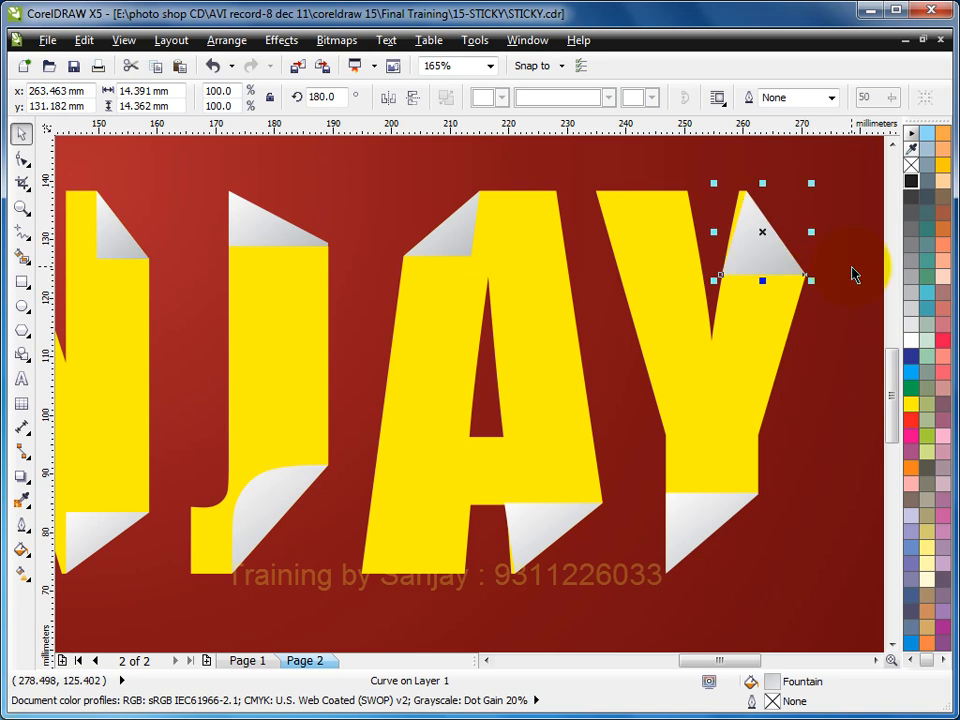
- Reshape the Y's folds, moving the upper one's inner node up-left and the lower one's inner node up-right
click(21, 159)
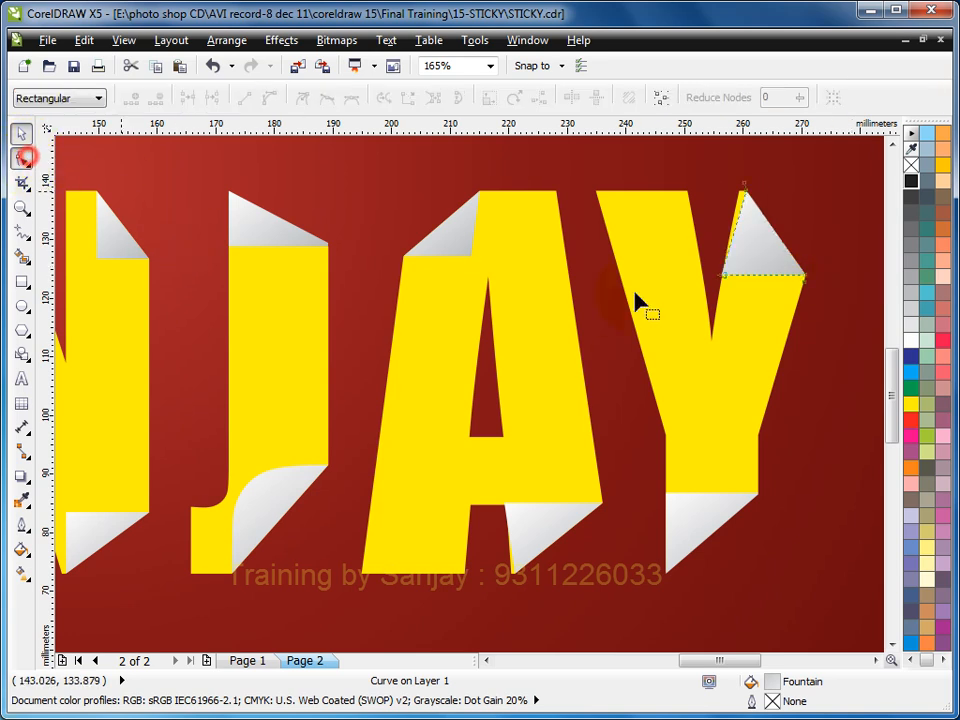
mouse_move(724, 277)
mouse_down()
mouse_move(754, 281)
mouse_move(709, 264)
mouse_up()
click(705, 514)
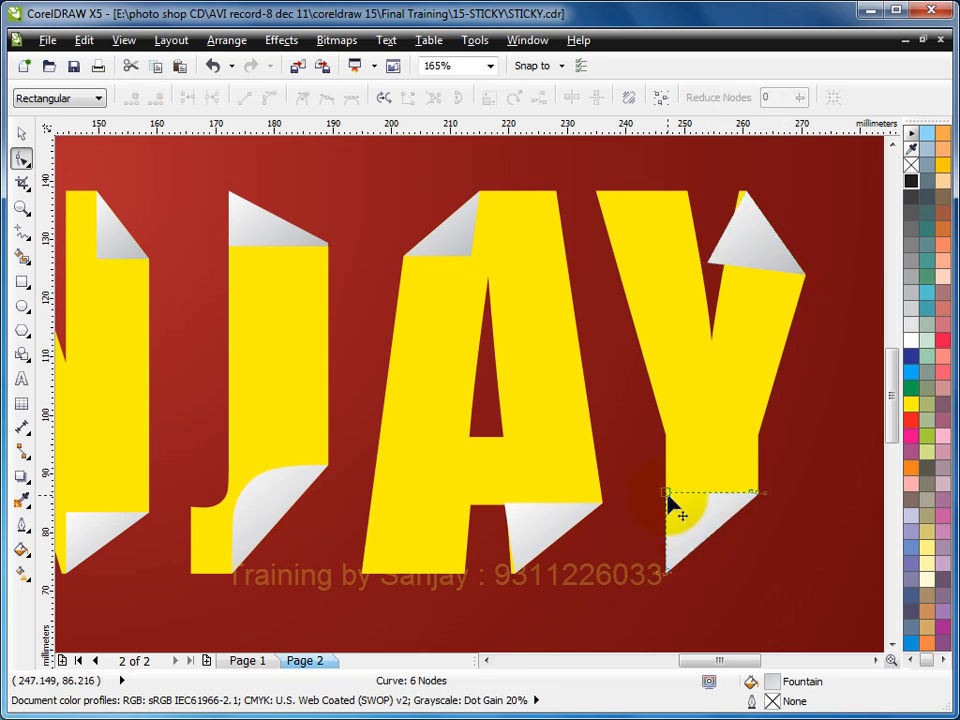
drag(669, 497, 712, 456)
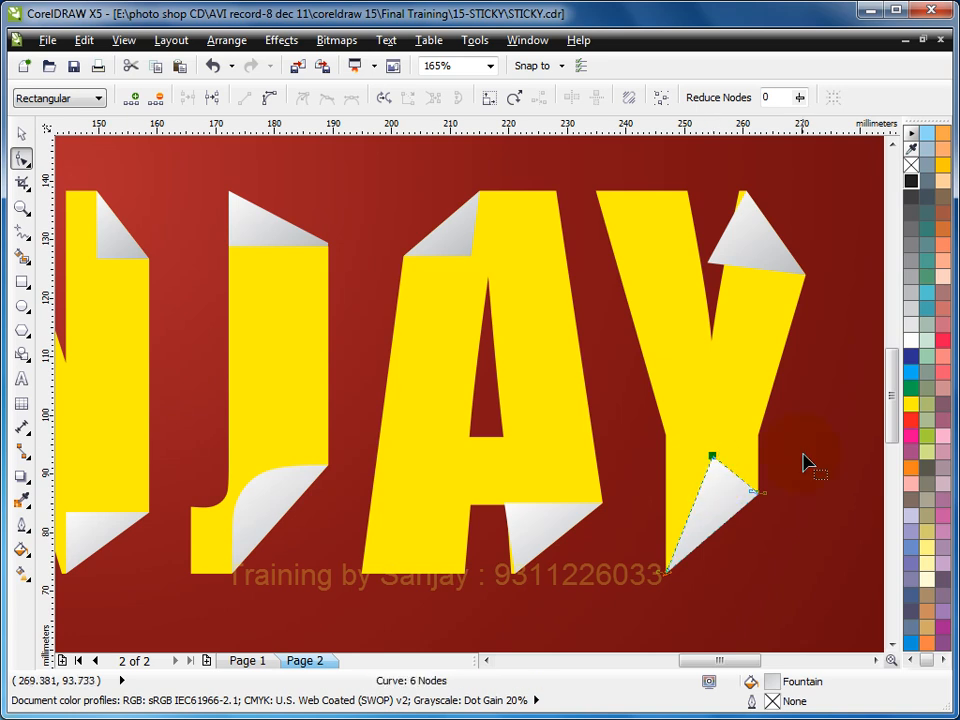
- Reshape the second A's lower and upper folds by moving each fold's inner node up and to the right
click(535, 530)
drag(505, 505, 551, 484)
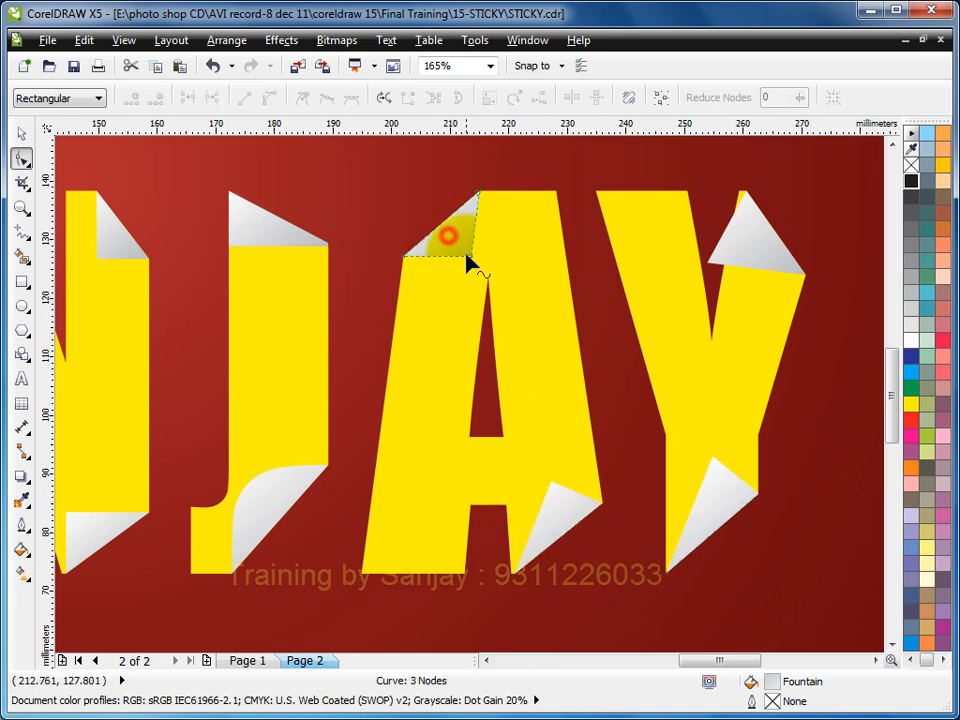
drag(467, 257, 513, 221)
- Reshape the J's upper fold by moving its inner node down and to the right
click(242, 230)
drag(230, 245, 265, 262)
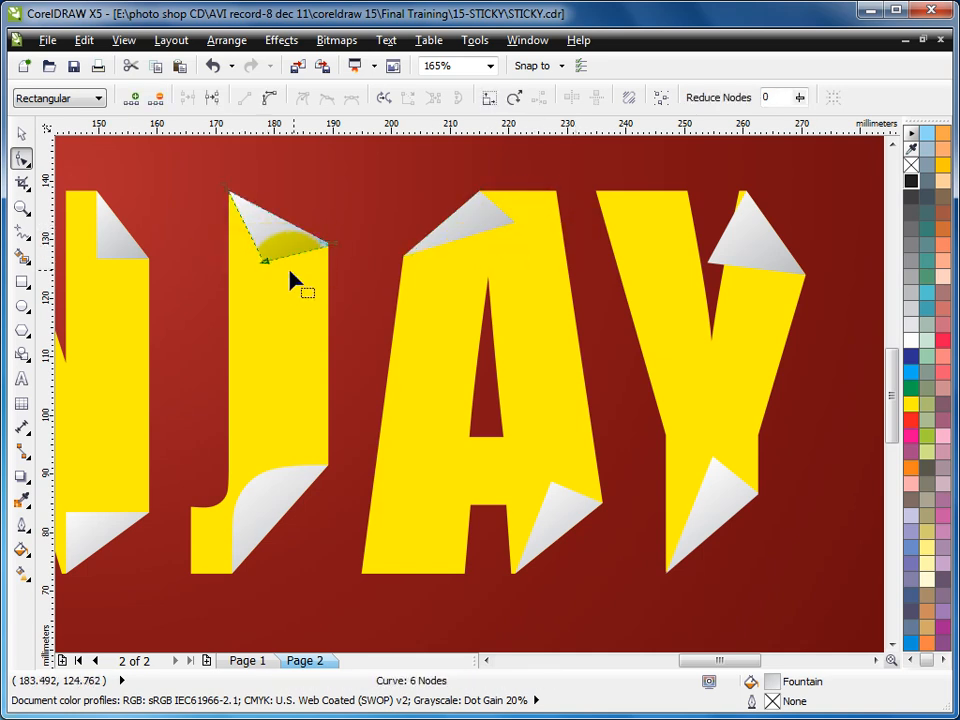
- Reshape the N's three folds, moving the inner nodes up-left on the upper-right, down-left on the upper-left and up-right on the lower one
click(111, 252)
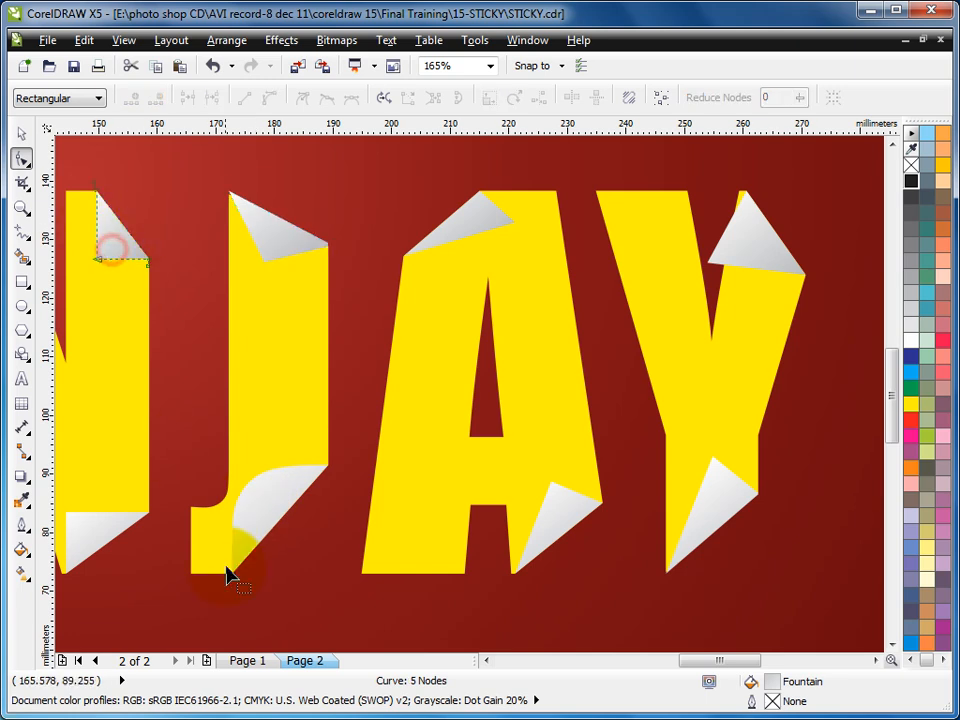
click(486, 660)
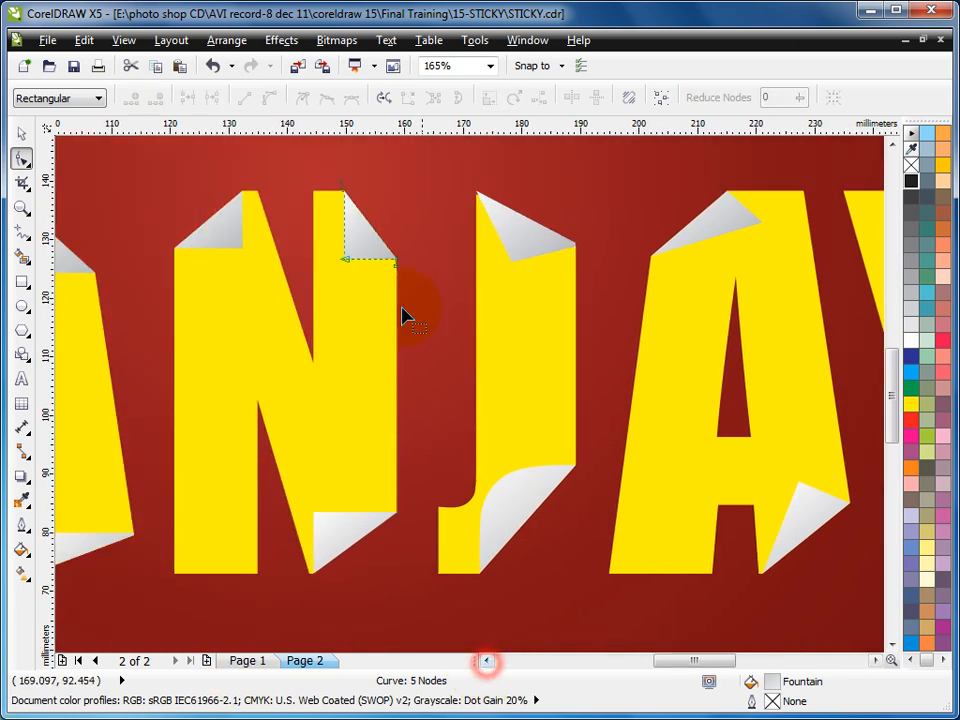
drag(344, 261, 328, 229)
click(236, 230)
drag(243, 248, 219, 286)
click(319, 521)
drag(315, 513, 350, 492)
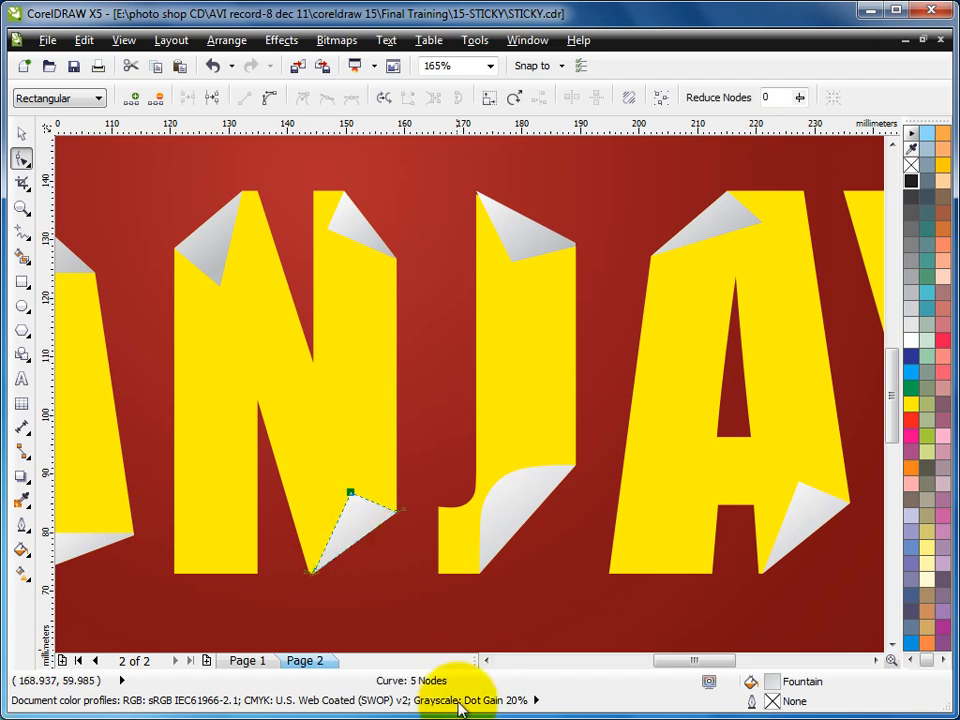
- Reshape the first A's upper and lower folds by moving each fold's inner node slightly up and to the left
click(488, 662)
click(368, 248)
drag(346, 272, 305, 249)
click(366, 541)
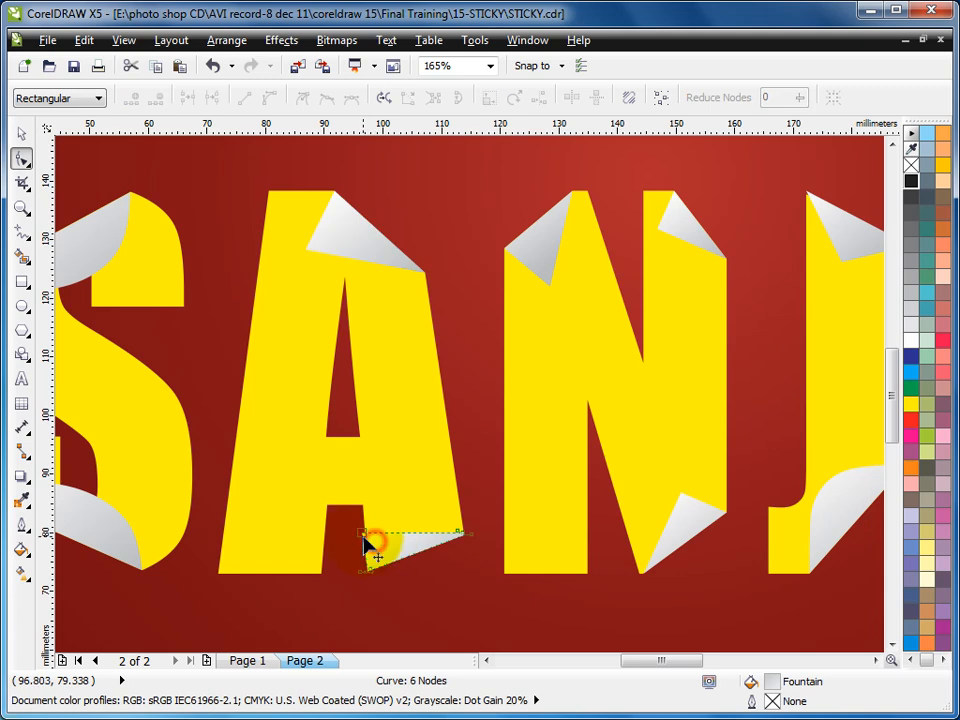
drag(362, 533, 340, 530)
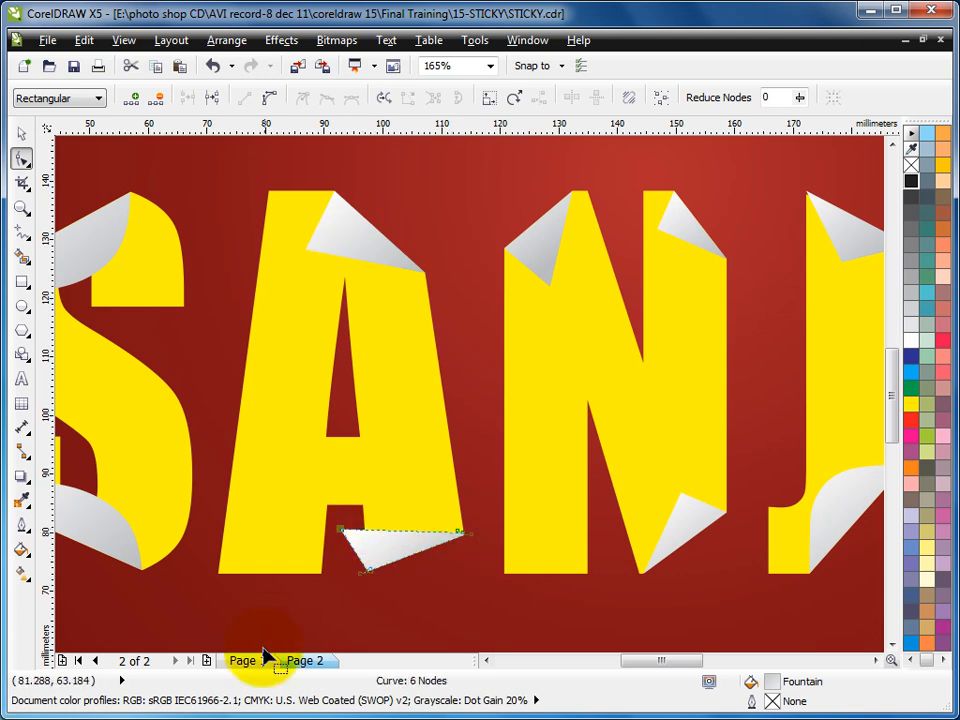
click(486, 661)
click(486, 661)
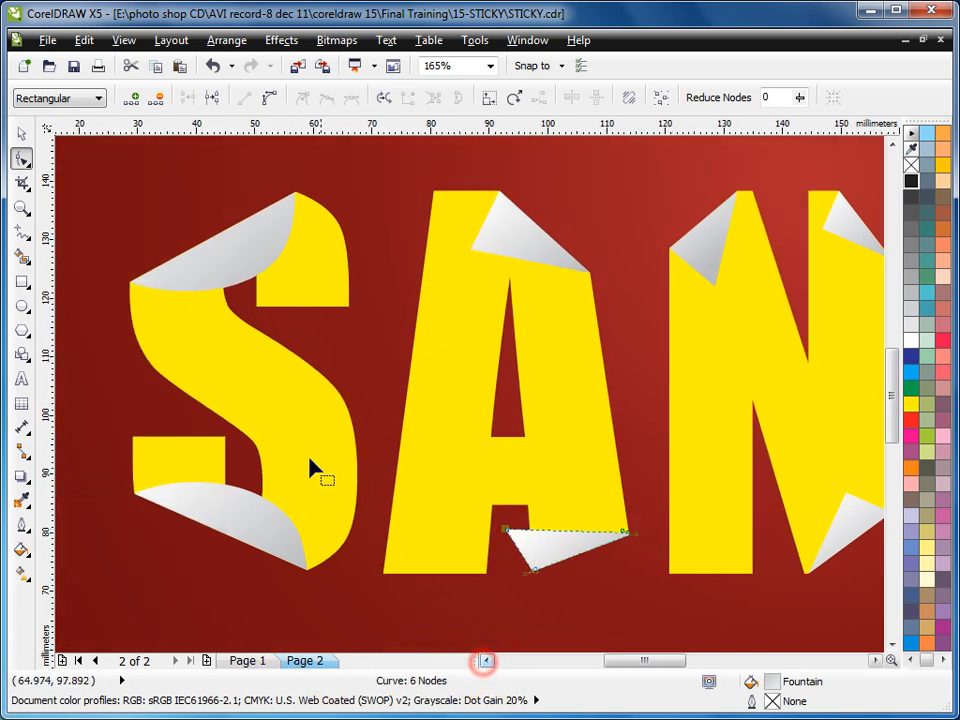
key(F4)
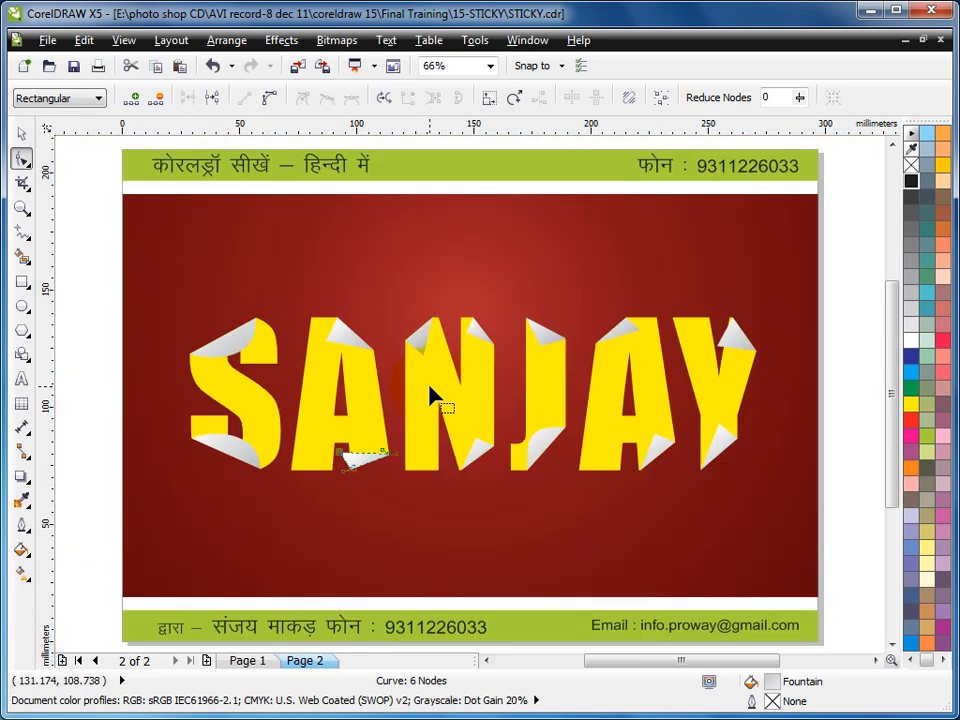
- Enlarge all the lettering together with its folds to about 111% from the centre
click(21, 133)
drag(84, 253, 816, 557)
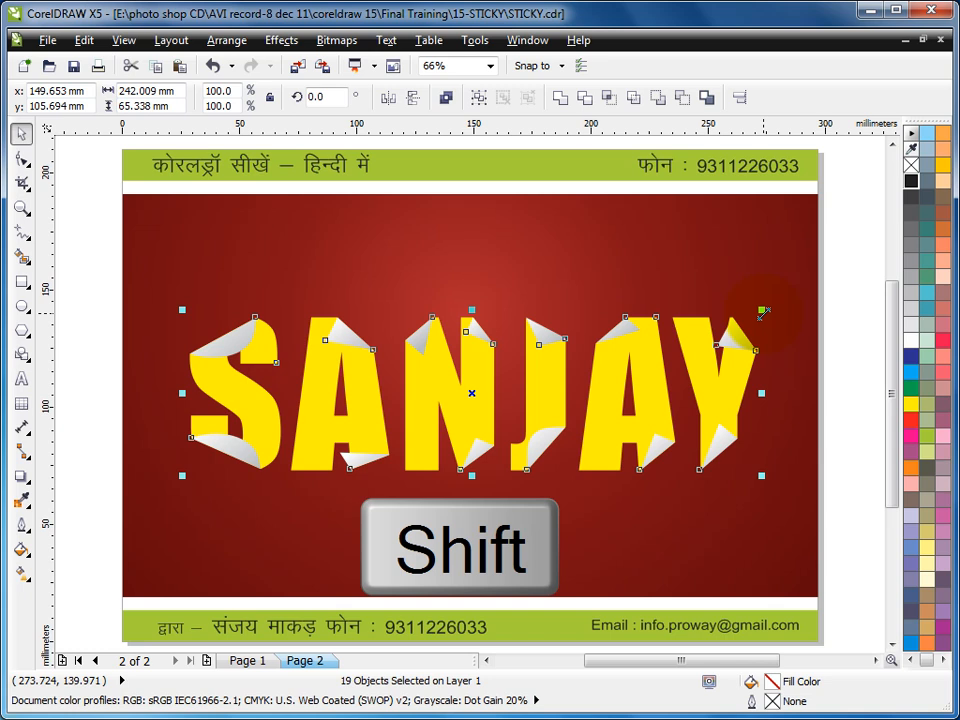
drag(763, 314, 797, 265)
click(831, 303)
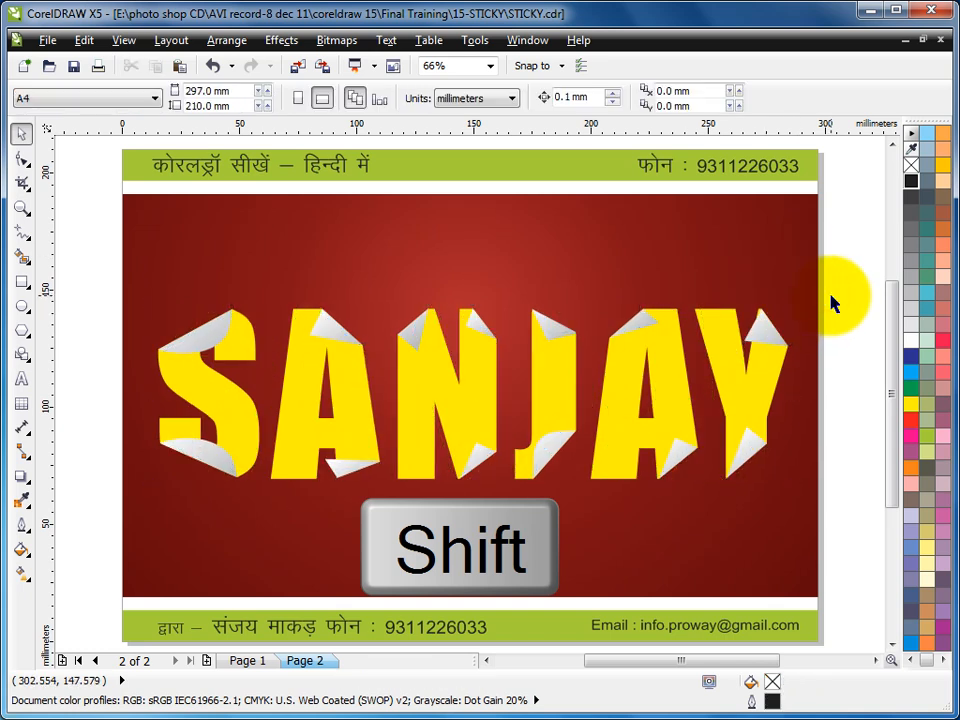
- Add a perspective drop shadow to the S's upper fold, cast from its left side toward the right at about 357°
drag(79, 252, 868, 574)
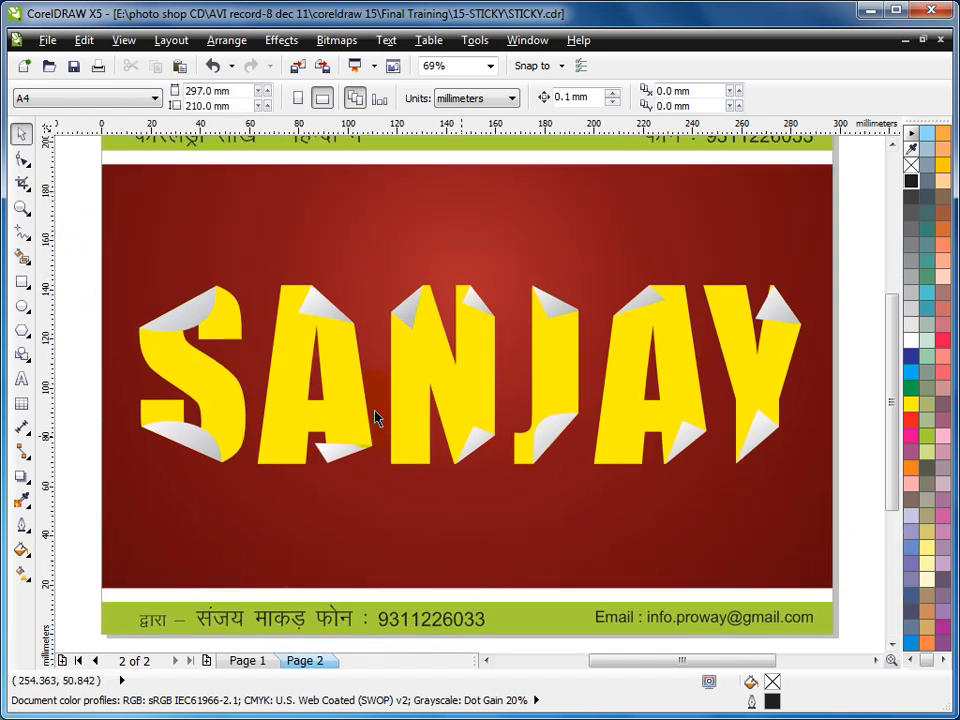
click(183, 318)
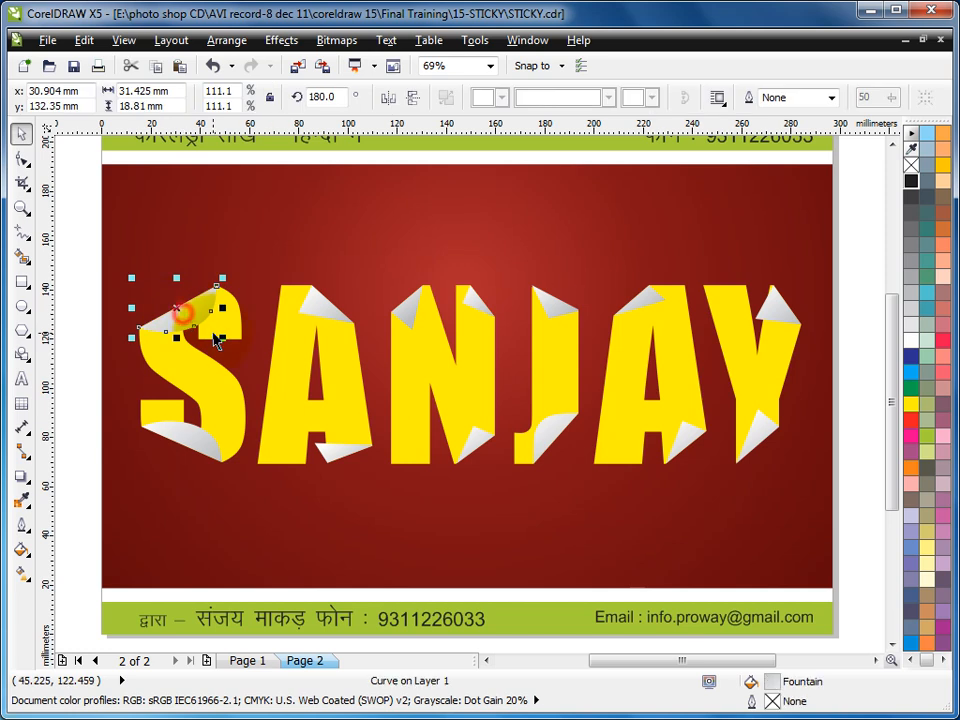
key(F2)
drag(100, 246, 420, 506)
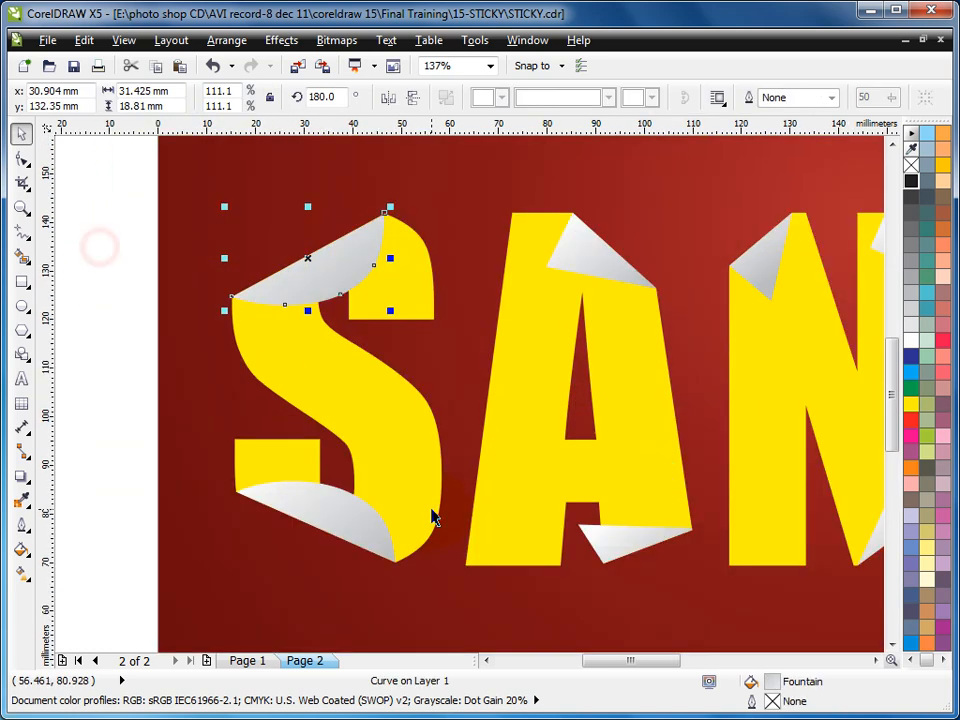
click(28, 477)
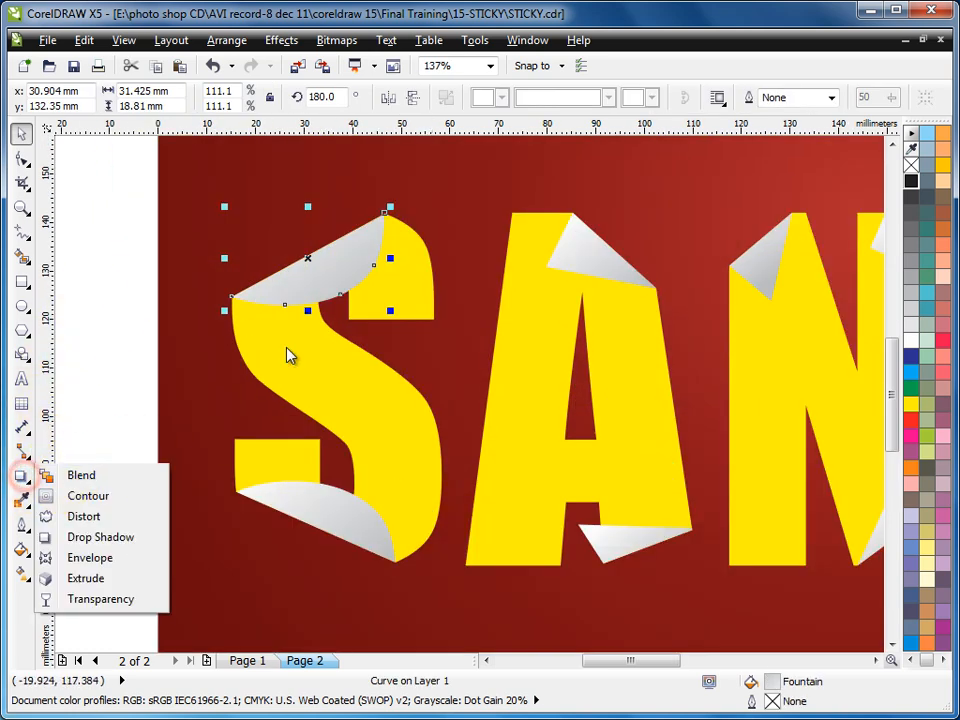
click(81, 537)
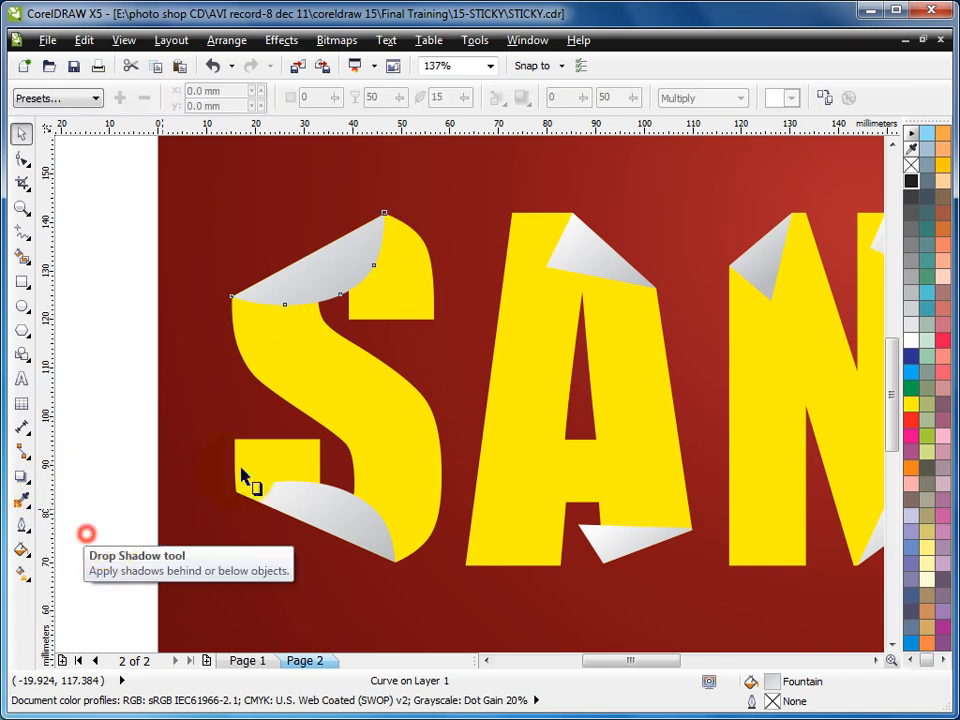
drag(307, 258, 345, 309)
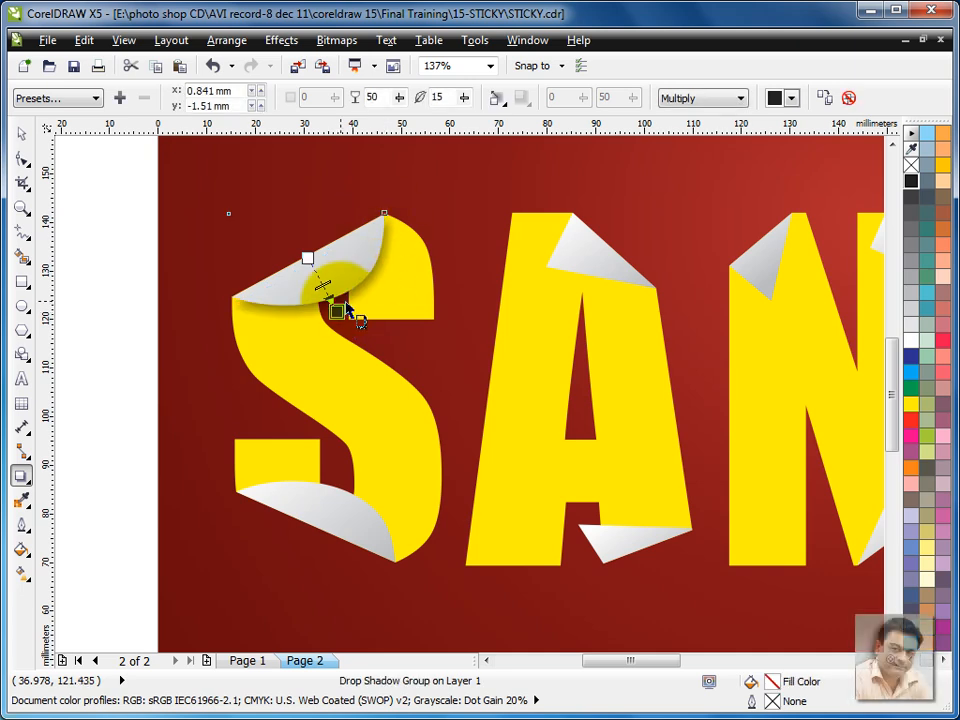
key(ctrl+z)
drag(233, 300, 395, 271)
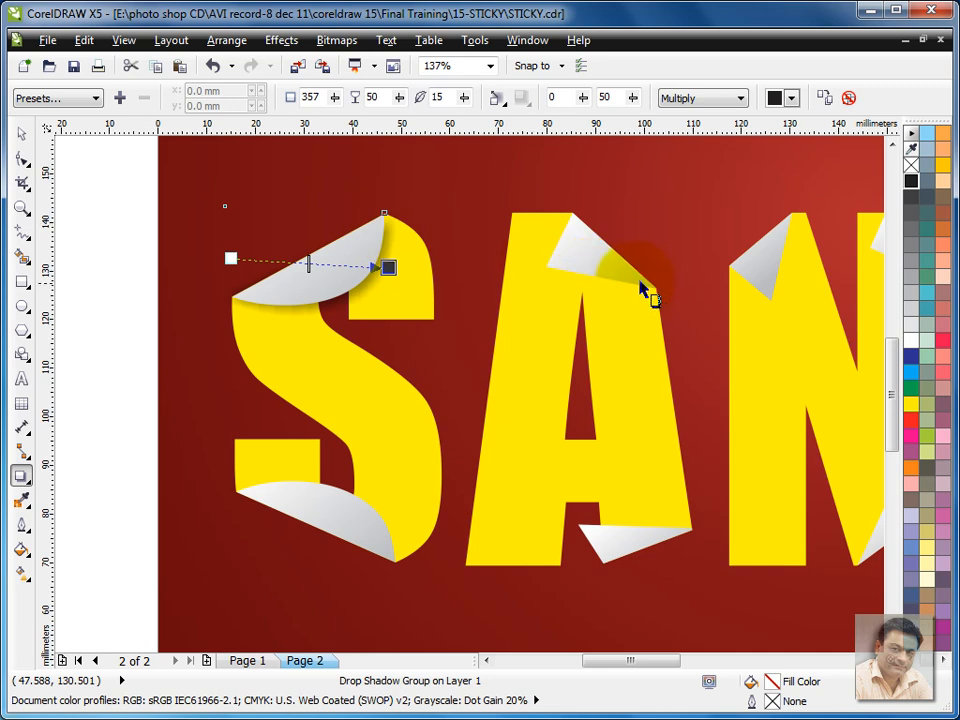
- Add perspective drop shadows to the S's lower fold and the first A's two folds, casting the A's lower one at about 174°
click(332, 514)
drag(238, 497, 398, 514)
drag(587, 259, 550, 257)
click(618, 540)
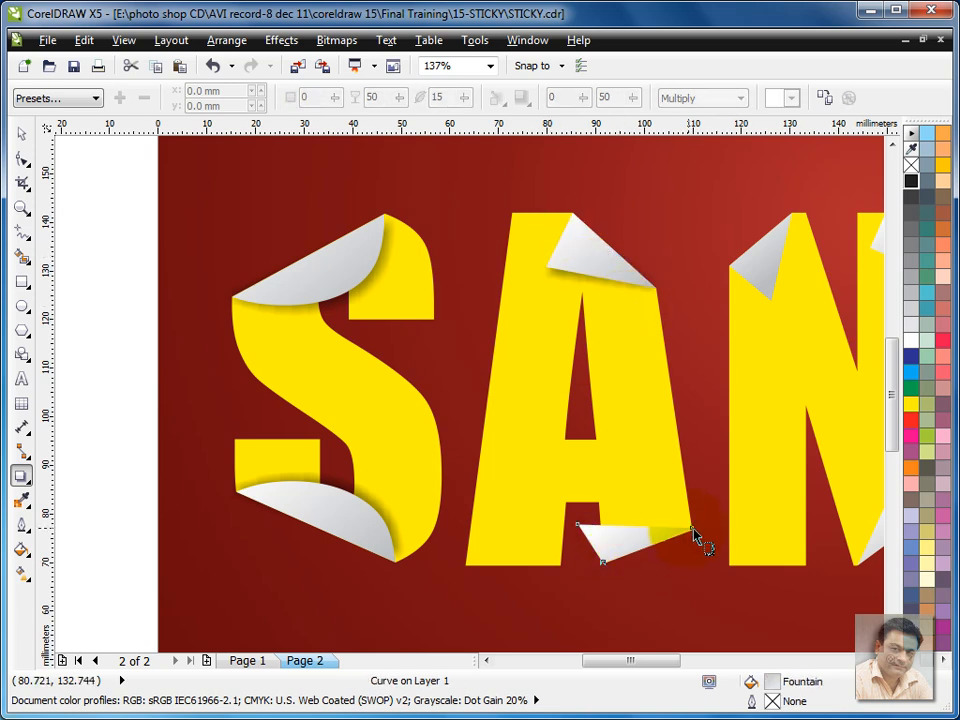
drag(688, 540, 590, 535)
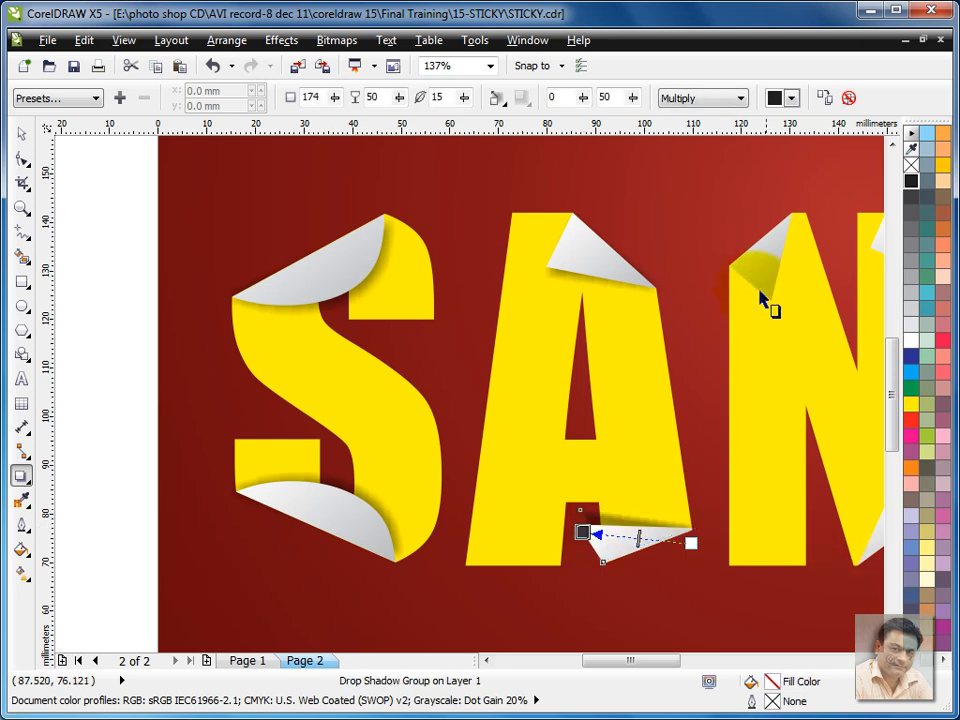
- Add perspective drop shadows to the N's upper-left fold at about 279°, its lower fold from the right side, and its upper-right fold
click(756, 279)
drag(792, 216, 771, 293)
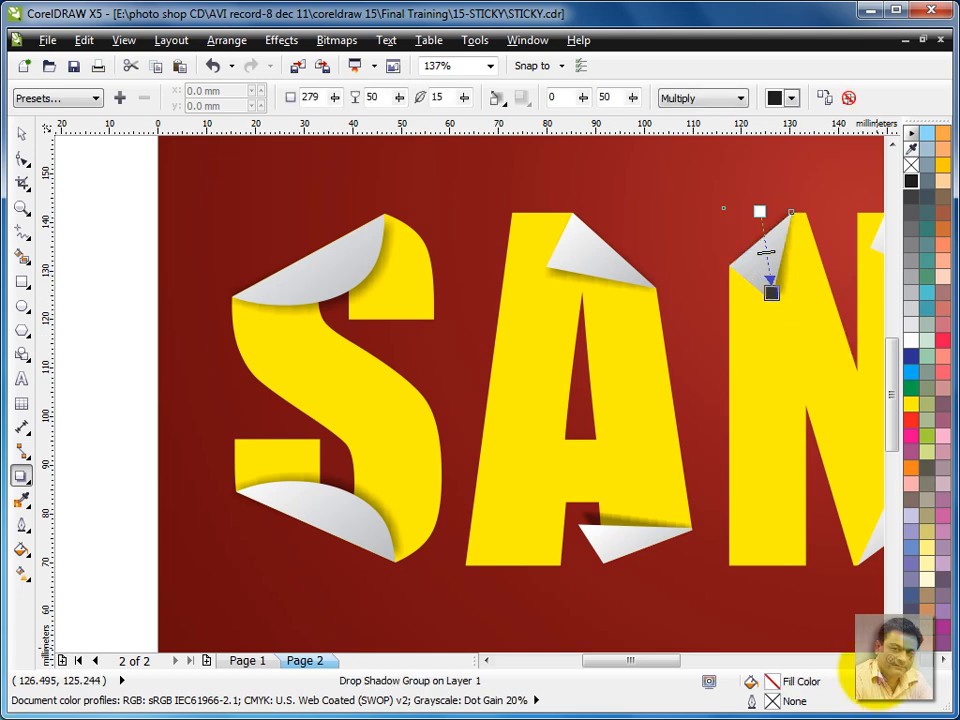
scroll(866, 605, right, 2)
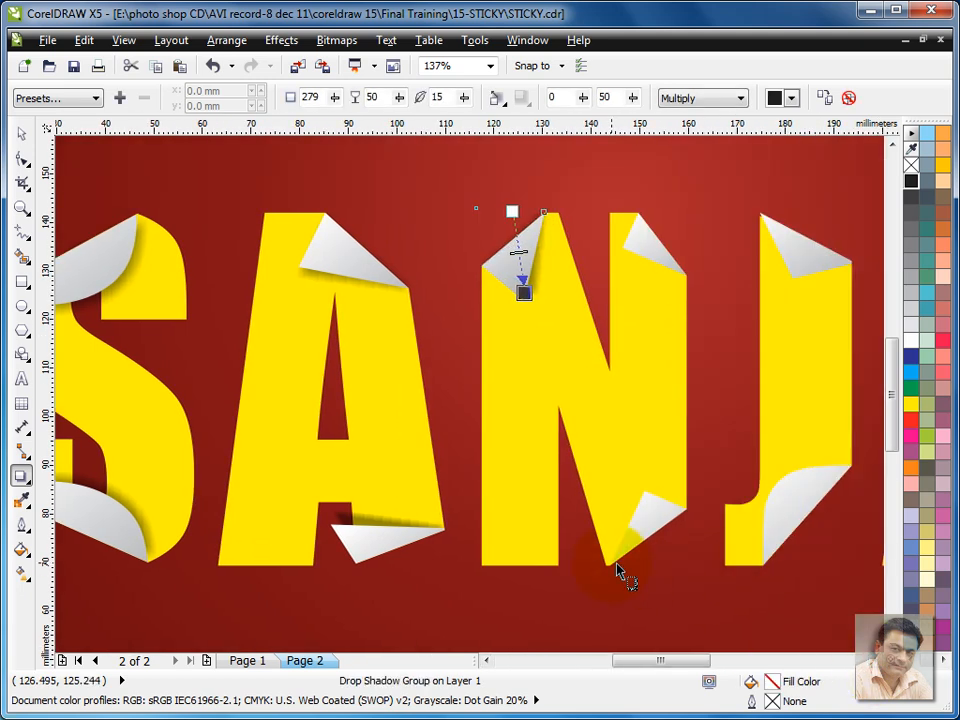
click(620, 568)
drag(609, 566, 685, 522)
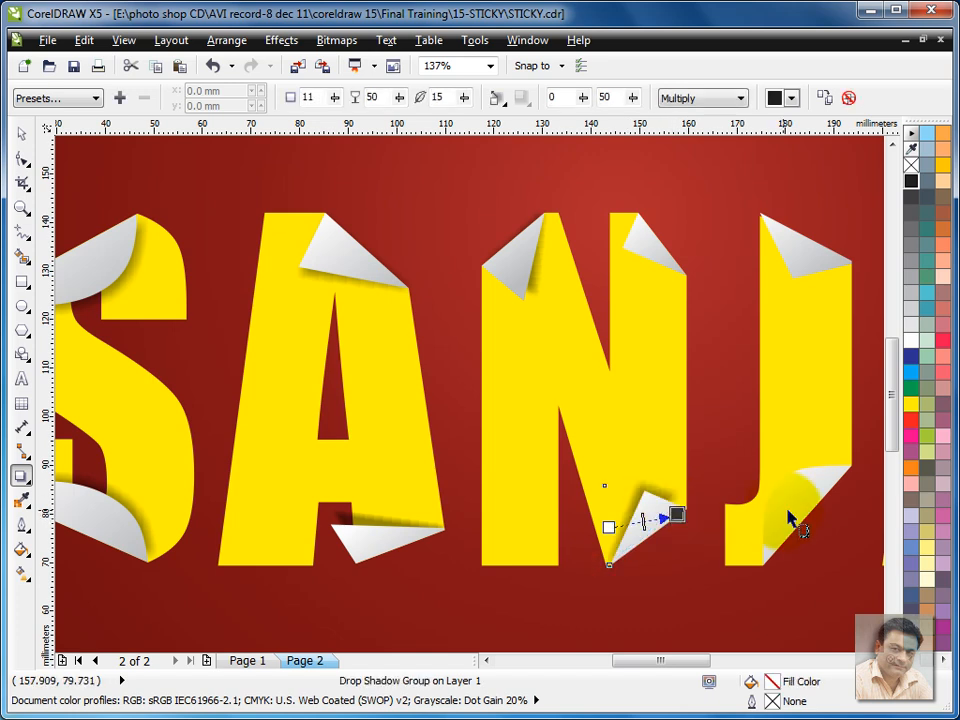
click(671, 515)
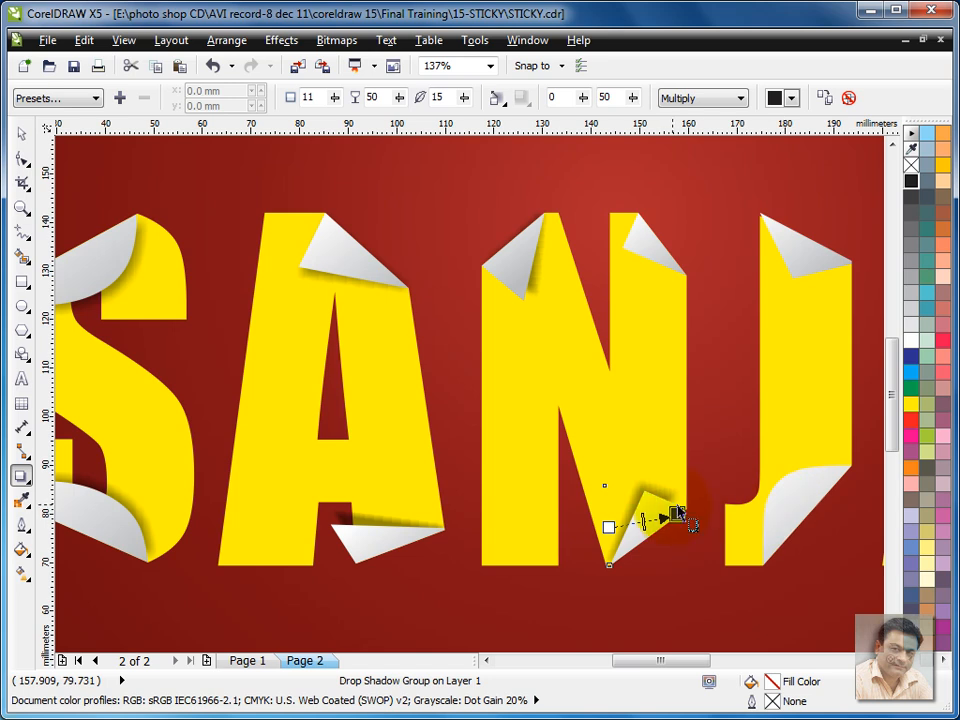
drag(685, 527, 597, 550)
click(693, 526)
click(790, 256)
drag(765, 207, 669, 275)
key(ctrl+z)
drag(638, 214, 670, 287)
- Add perspective drop shadows to the J's two folds, casting the lower one upward at about 89°
click(800, 260)
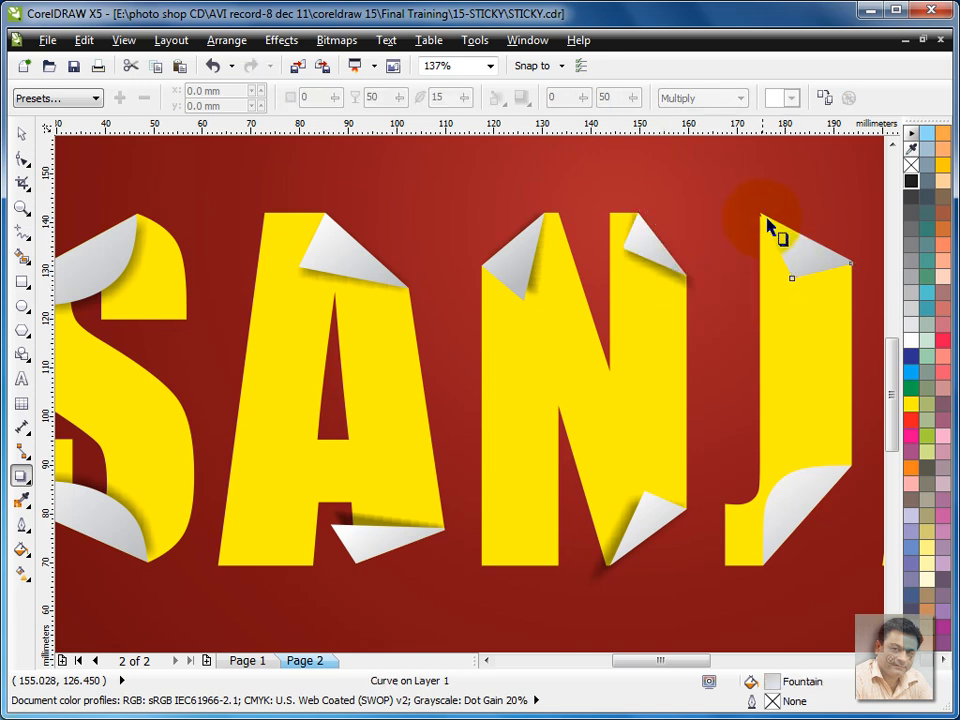
drag(771, 234, 751, 243)
drag(774, 489, 808, 458)
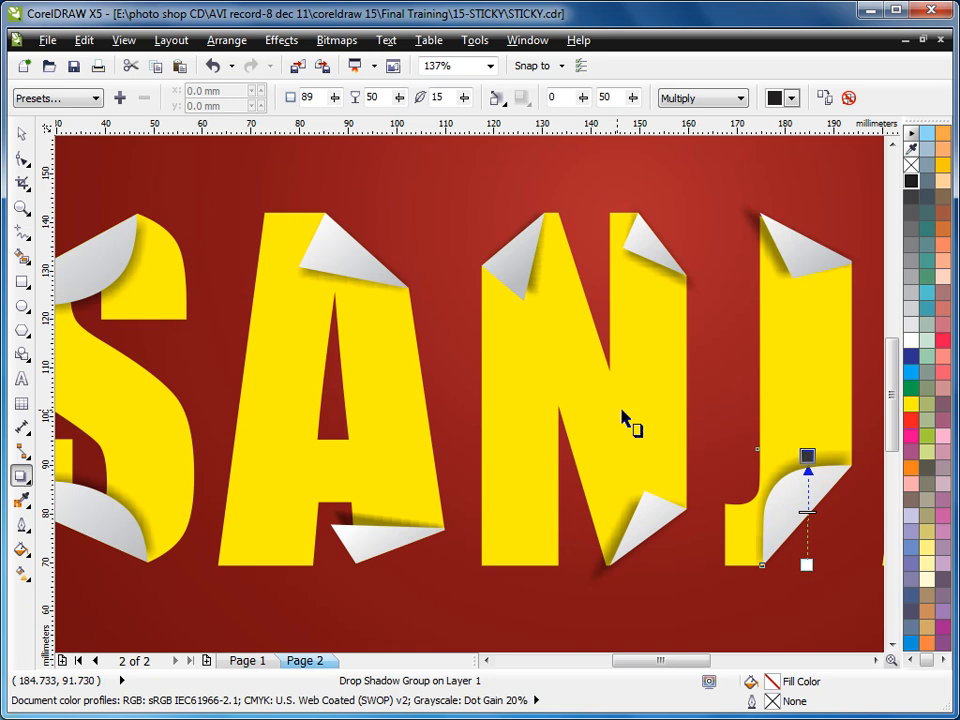
- Add a perspective drop shadow to the letter S, cast from its bottom edge upward
key(F3)
key(F2)
drag(257, 276, 845, 604)
key(Escape)
click(22, 133)
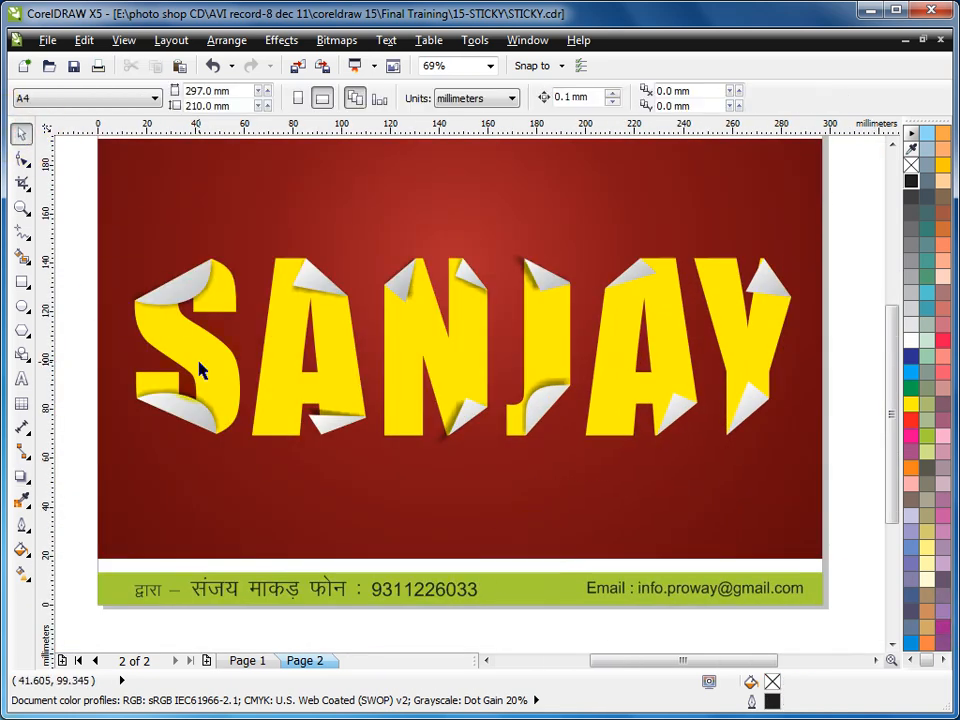
click(200, 369)
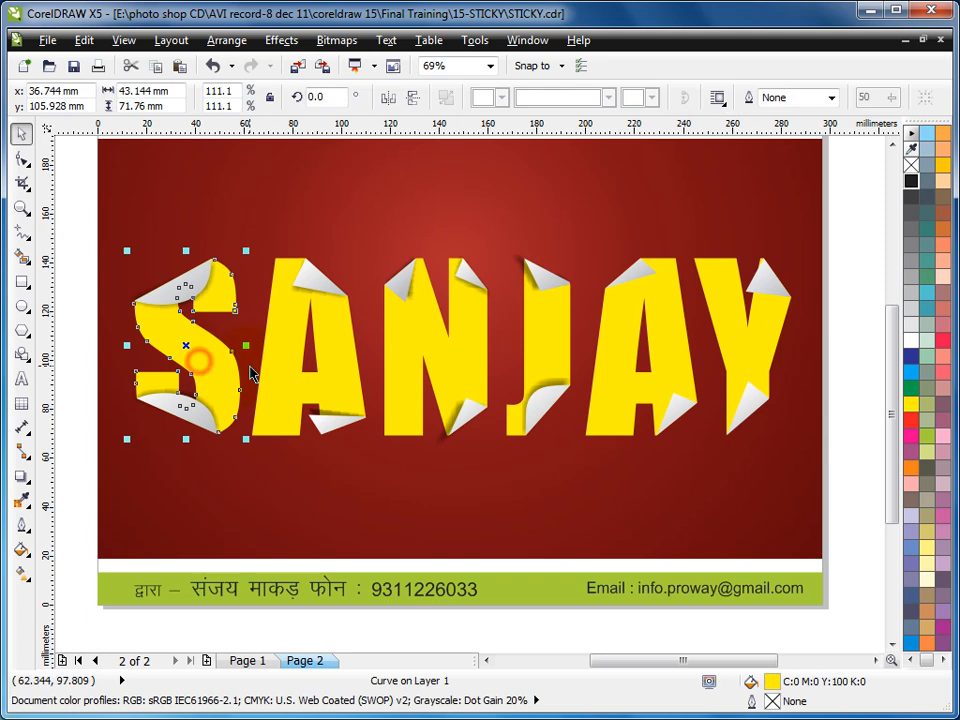
click(24, 478)
drag(185, 430, 204, 271)
drag(247, 434, 341, 279)
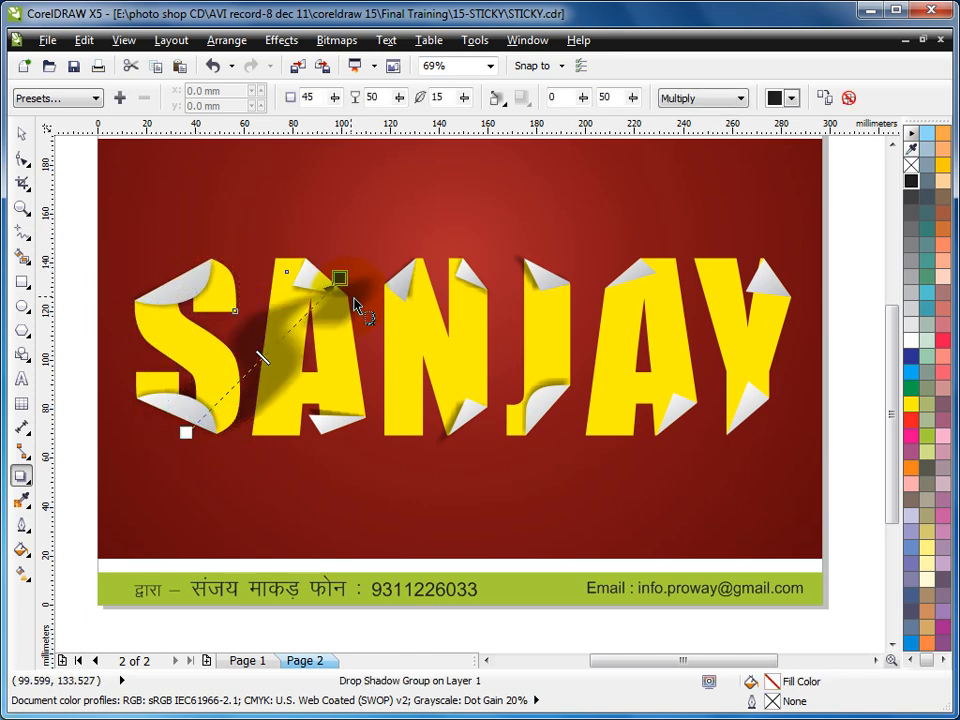
key(ctrl+z)
- Add perspective drop shadows to the first letter A, the N at about 266° and the J at about 83°
click(268, 433)
drag(263, 440, 422, 425)
click(396, 368)
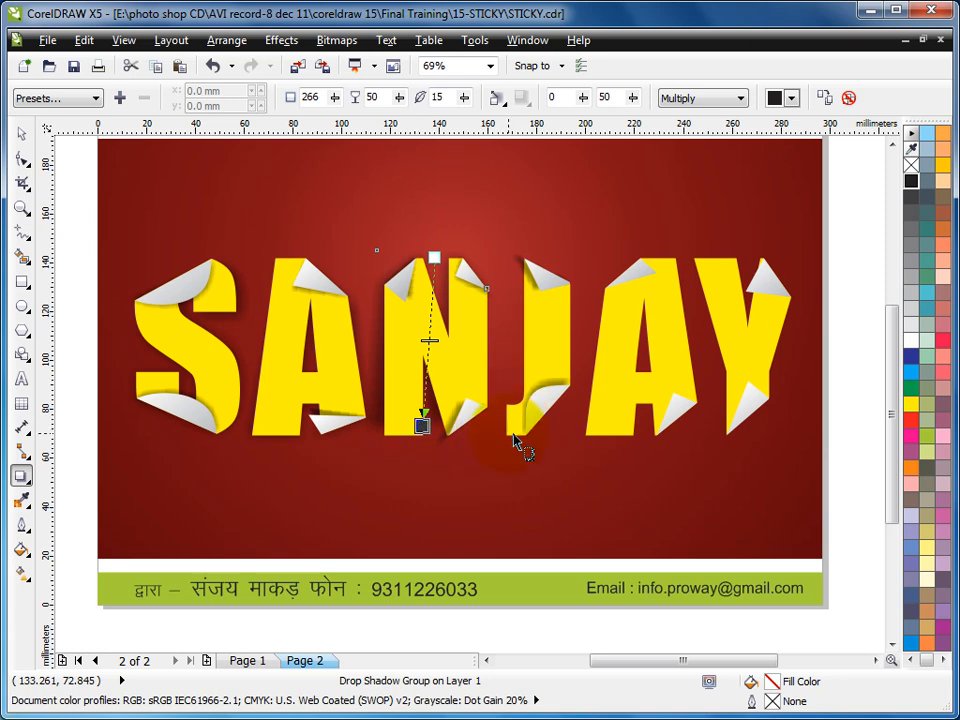
drag(510, 432, 538, 347)
key(ctrl+z)
drag(537, 434, 555, 288)
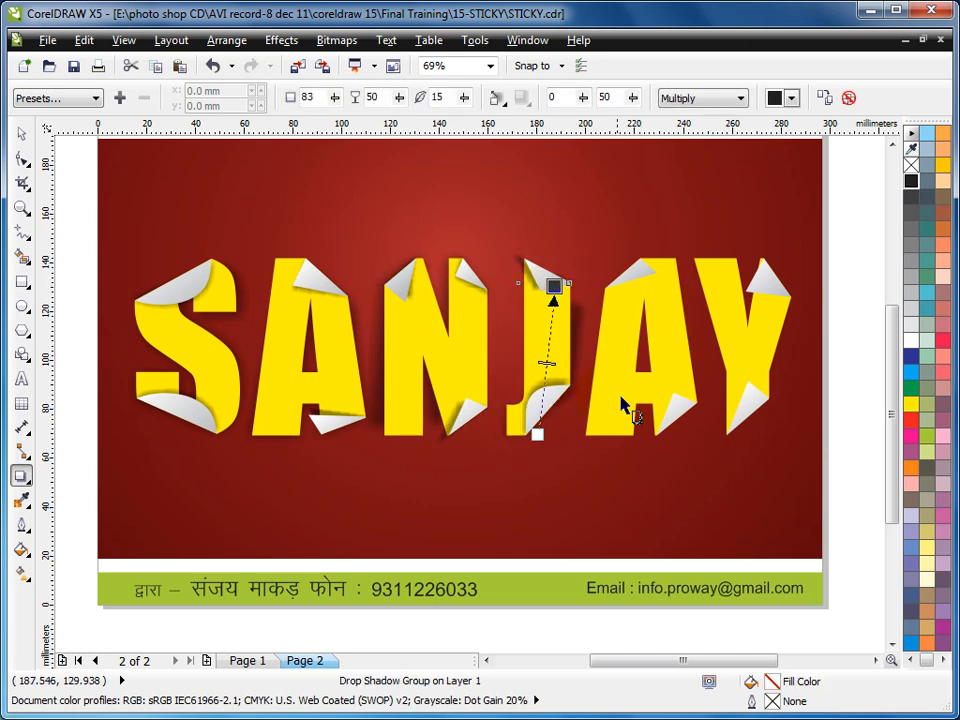
- Add perspective drop shadows cast from the top edge of the second letter A at about 268° and the Y at about 278°
click(605, 362)
drag(659, 265, 669, 435)
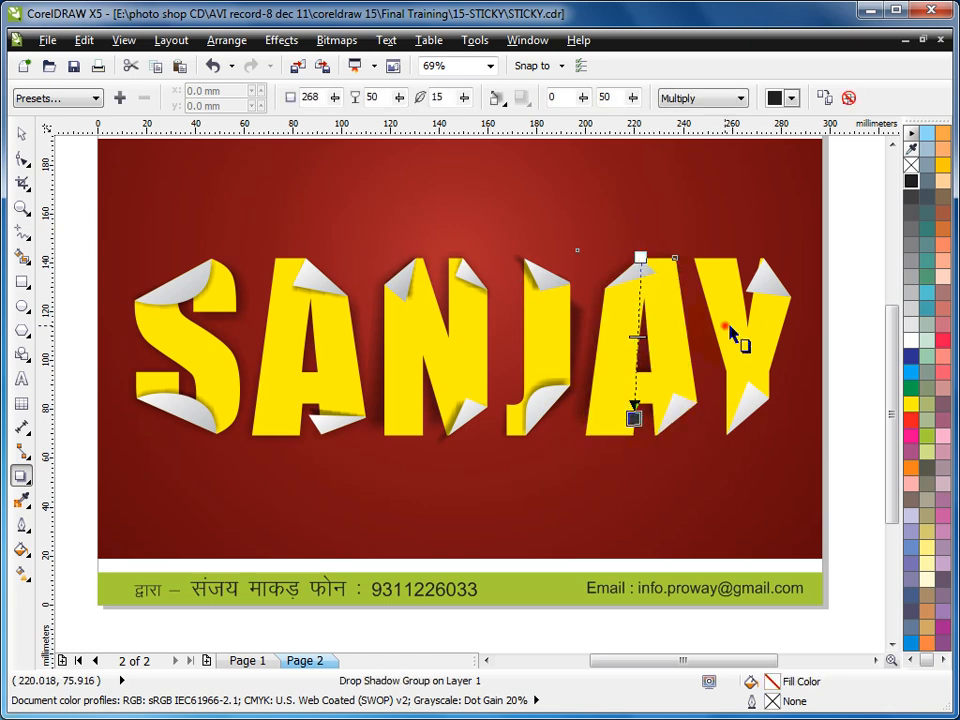
click(744, 386)
drag(741, 259, 775, 442)
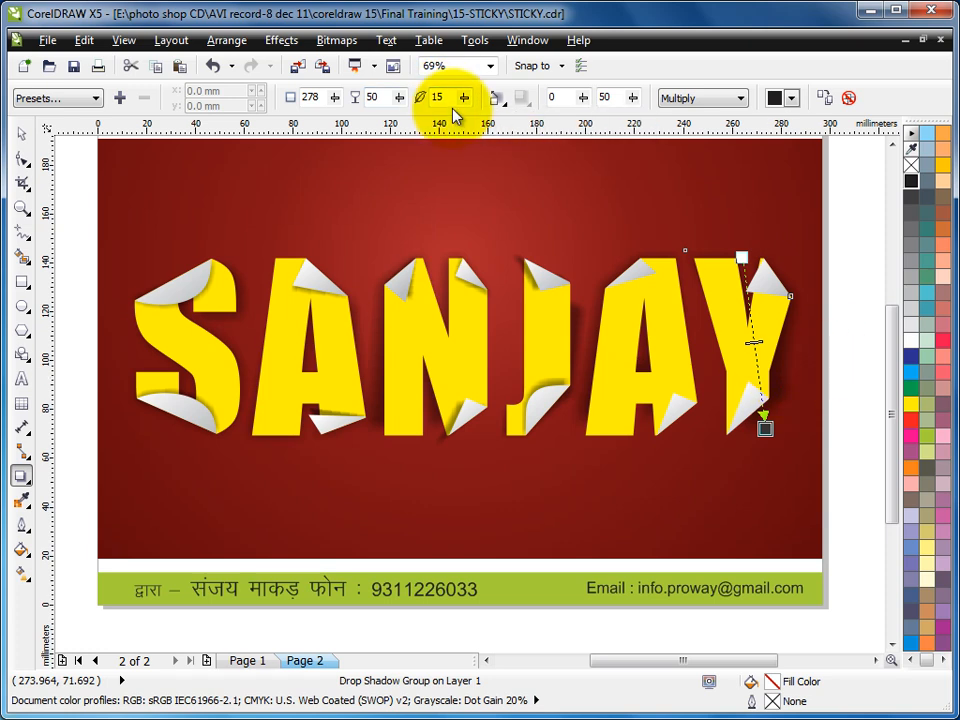
- Set the Y's drop shadow feathering to 9 and its opacity to 20
drag(472, 104, 458, 128)
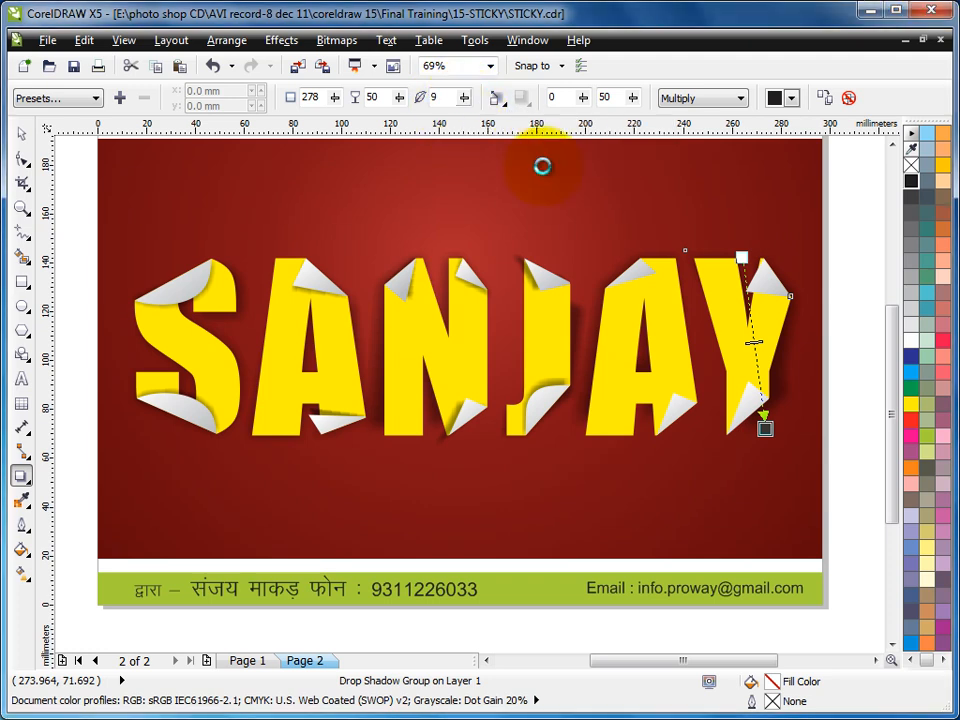
drag(400, 97, 375, 128)
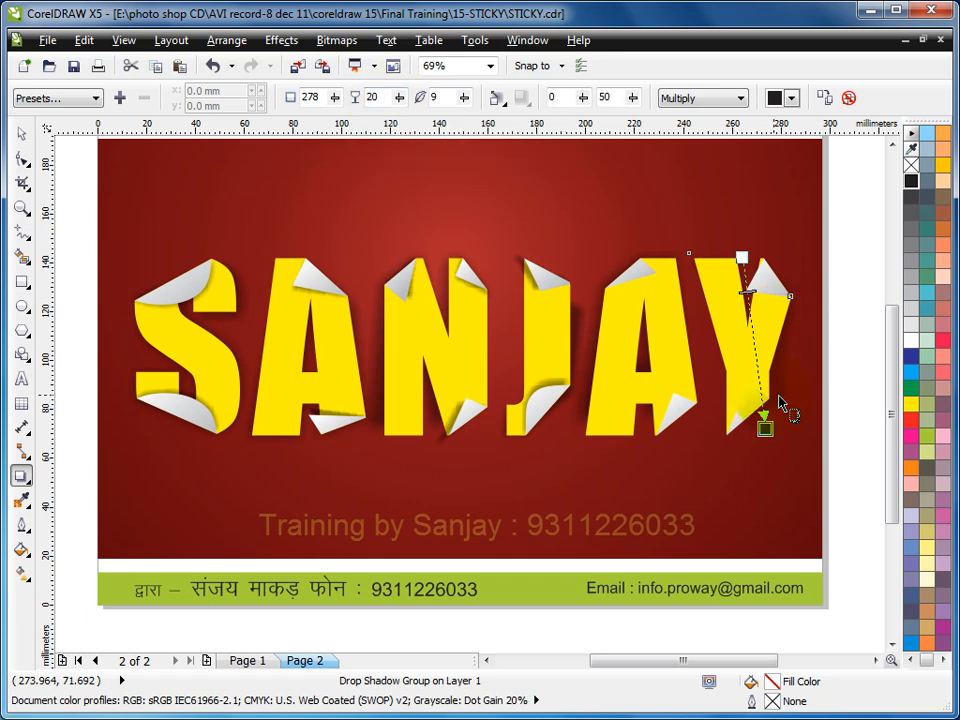
drag(586, 402, 732, 393)
- Select the whole lettering and break all its drop shadow groups apart
click(21, 133)
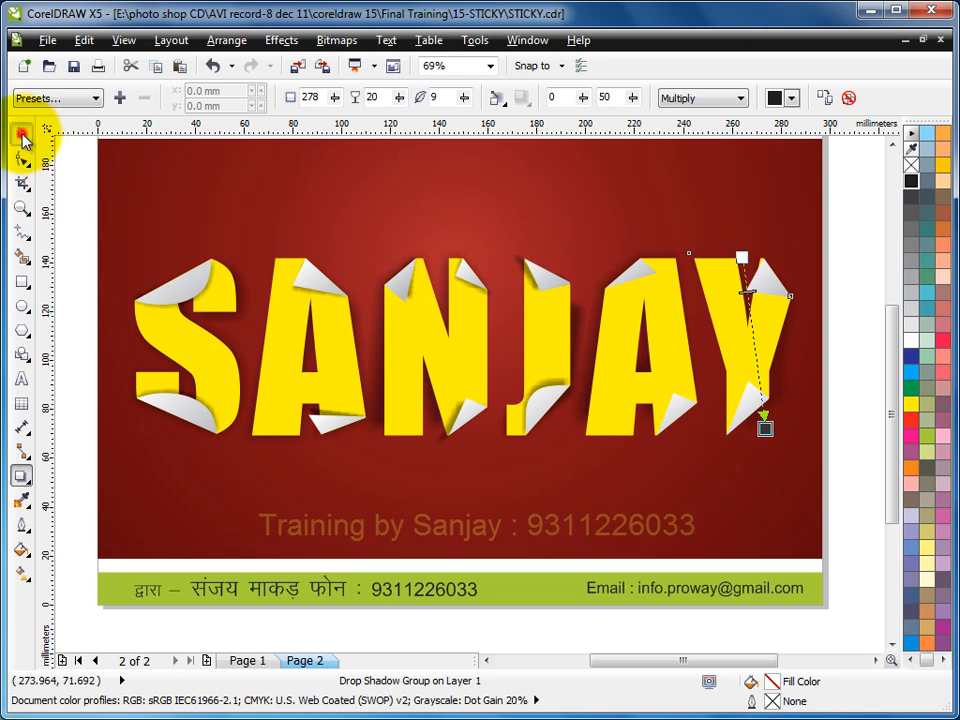
drag(75, 195, 853, 538)
click(226, 40)
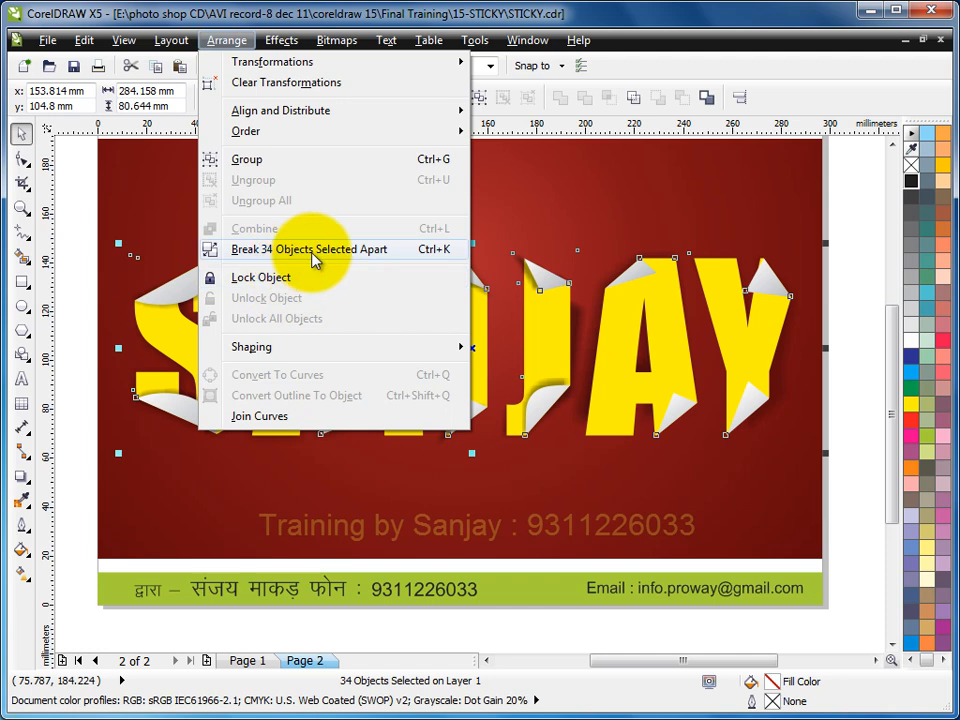
click(341, 258)
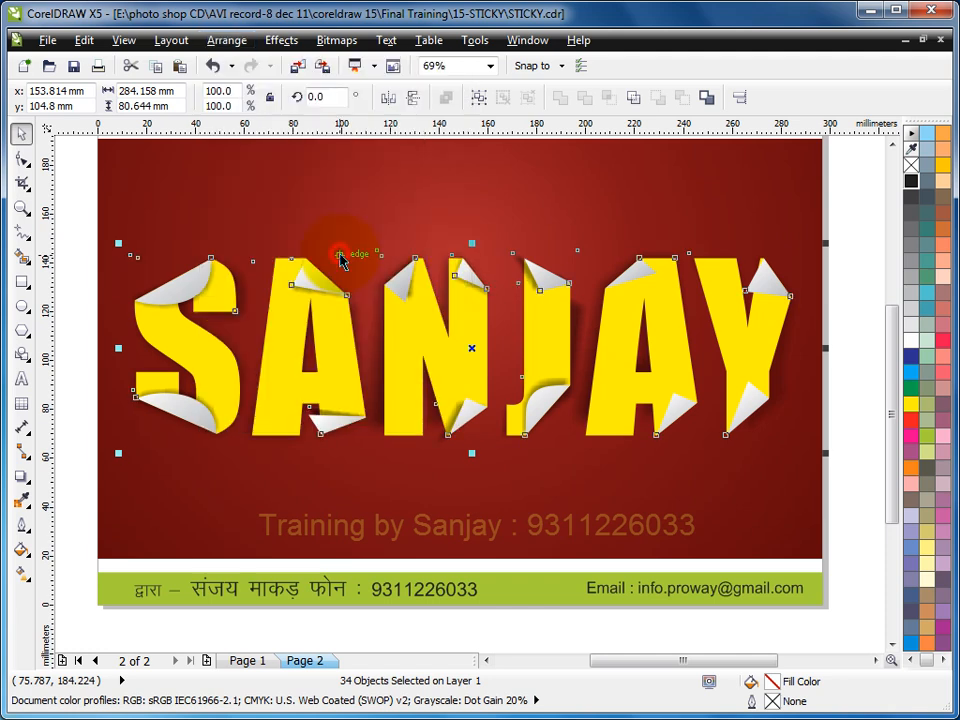
click(865, 283)
- Fill the J's separated shadow with 50% black and resize its height to about 63.6 mm
click(584, 316)
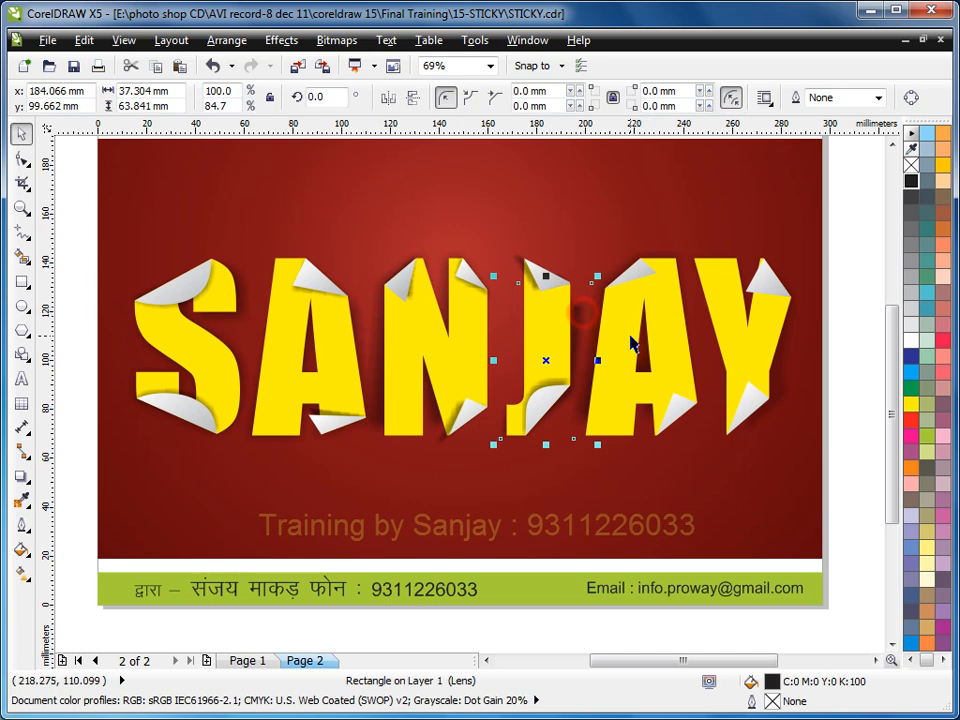
mouse_move(547, 277)
mouse_down()
mouse_move(548, 237)
mouse_move(546, 281)
mouse_up()
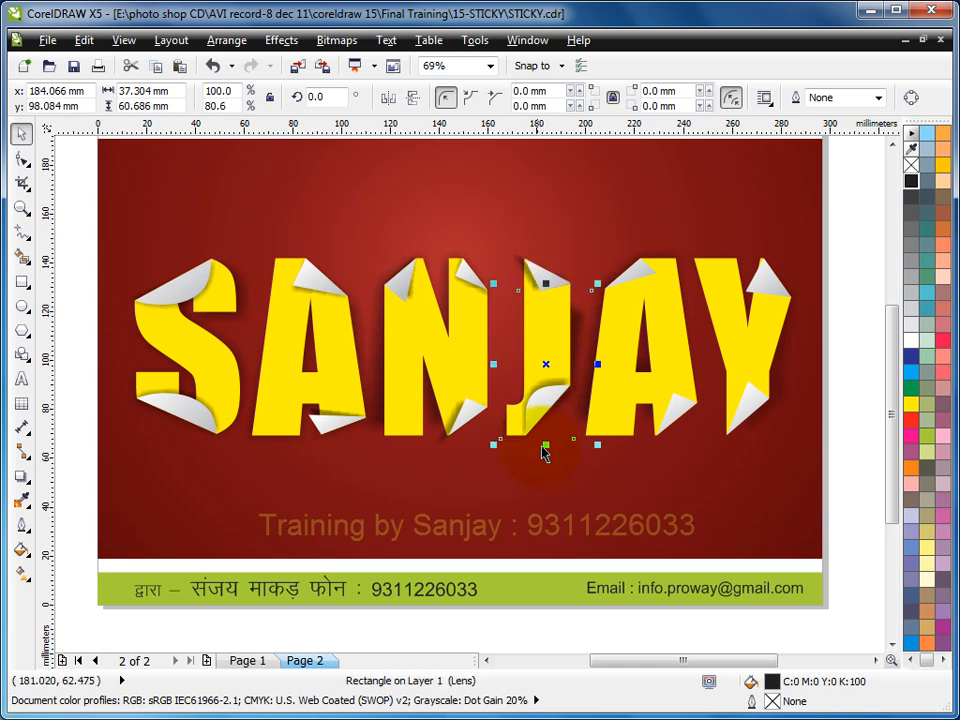
drag(547, 447, 552, 435)
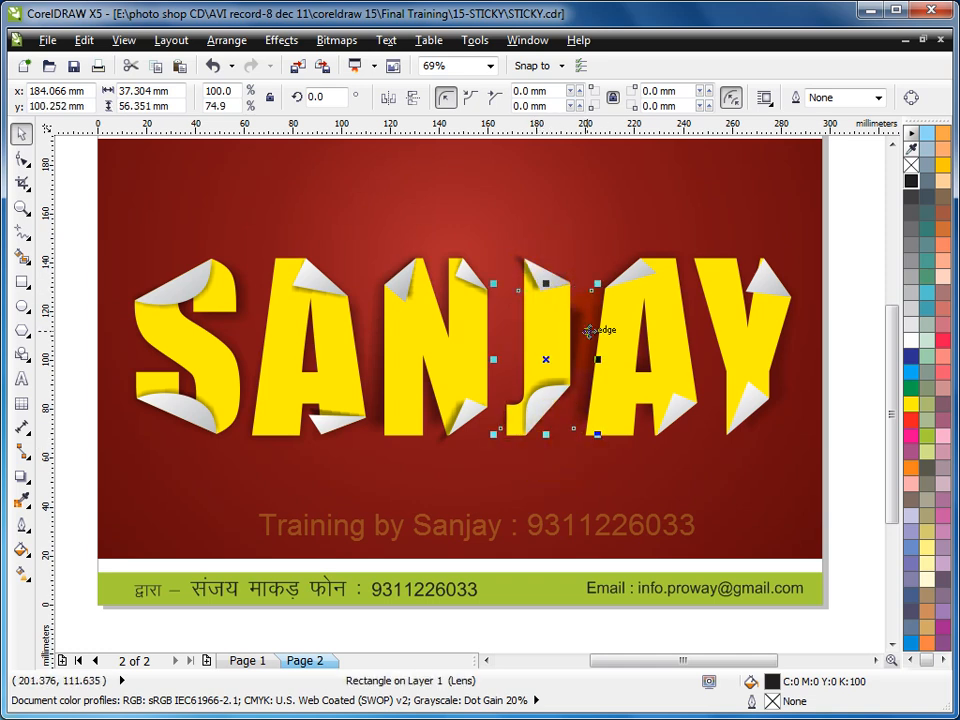
click(911, 261)
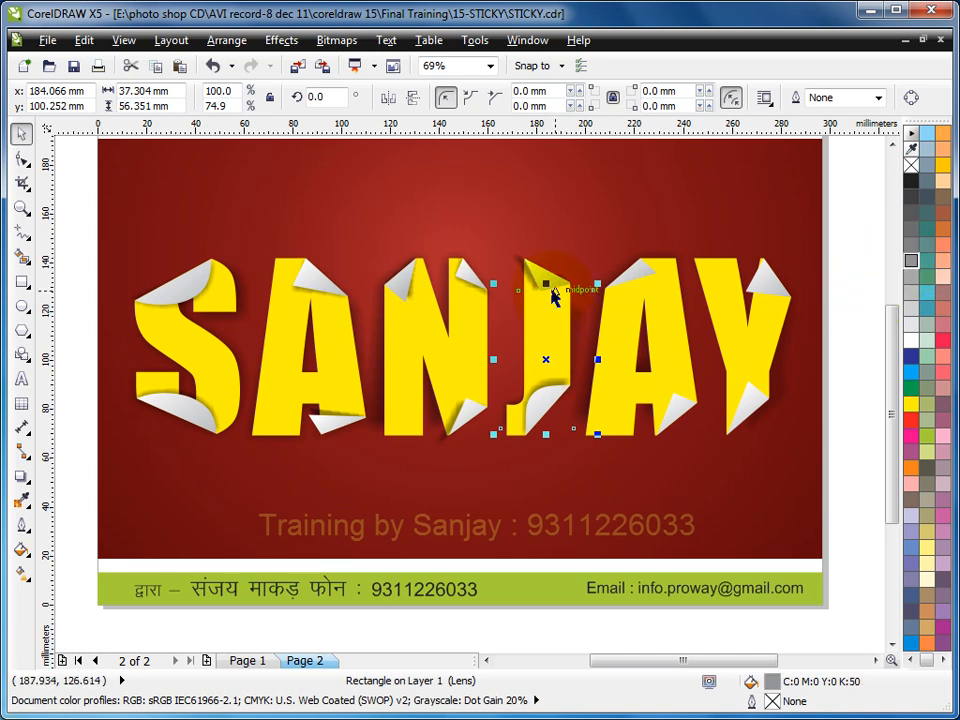
drag(549, 288, 549, 267)
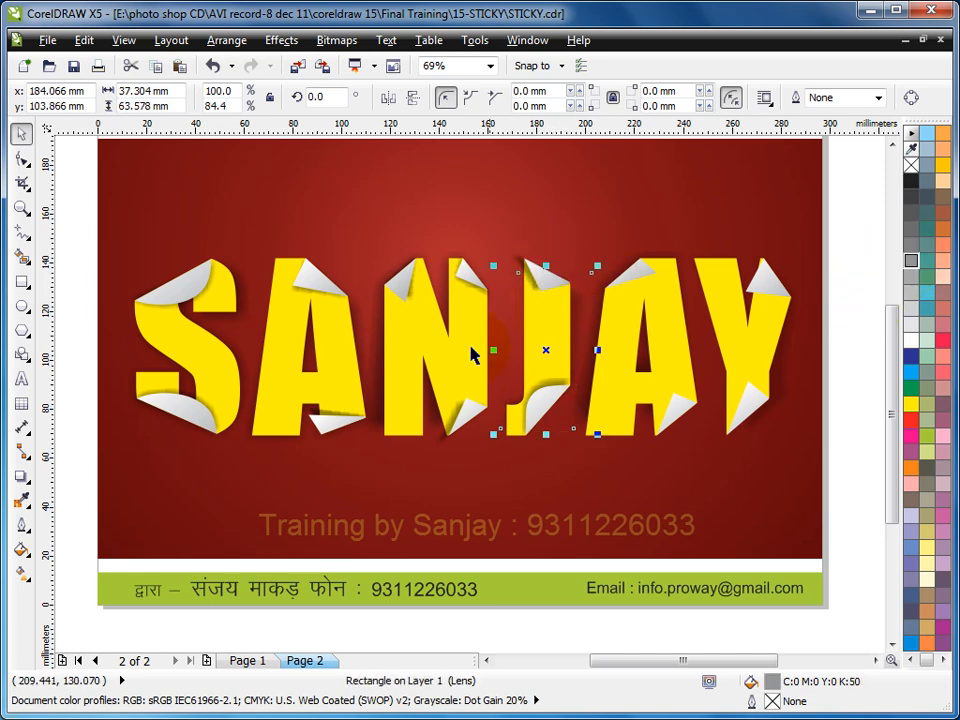
- Resize the first A's separated shadow to about 53.7 mm wide and 64.6 mm high
click(380, 377)
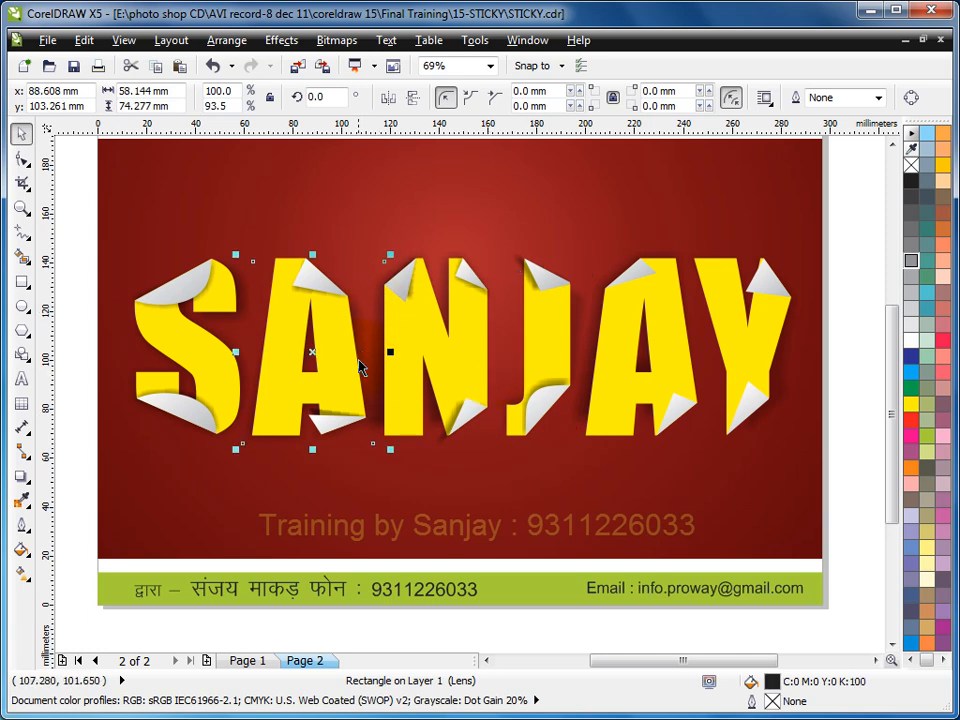
drag(388, 352, 424, 366)
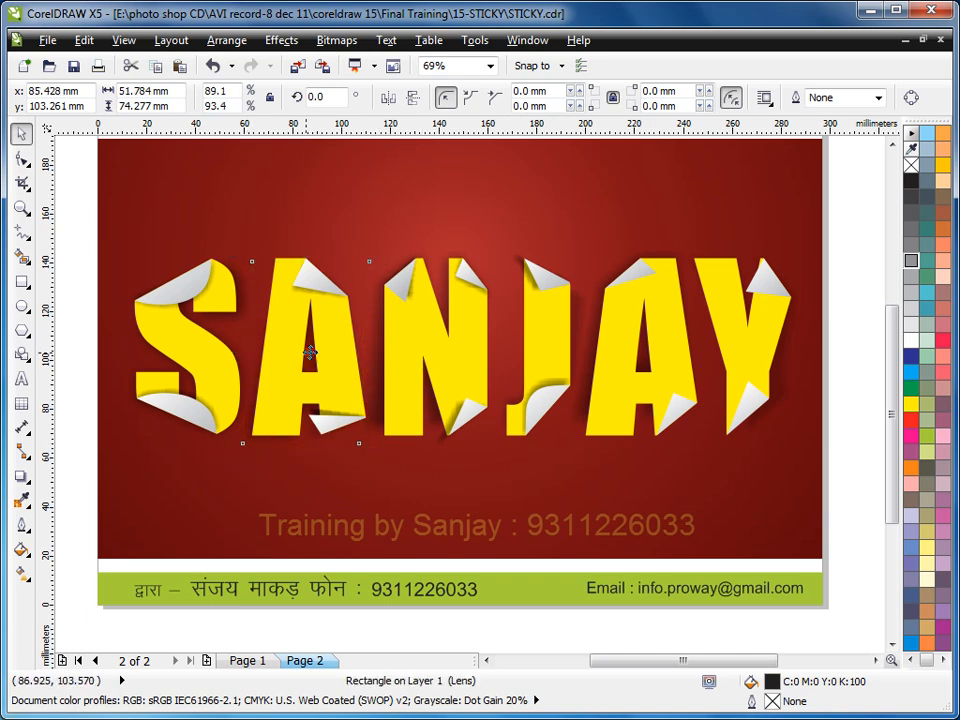
click(310, 445)
drag(305, 449, 290, 446)
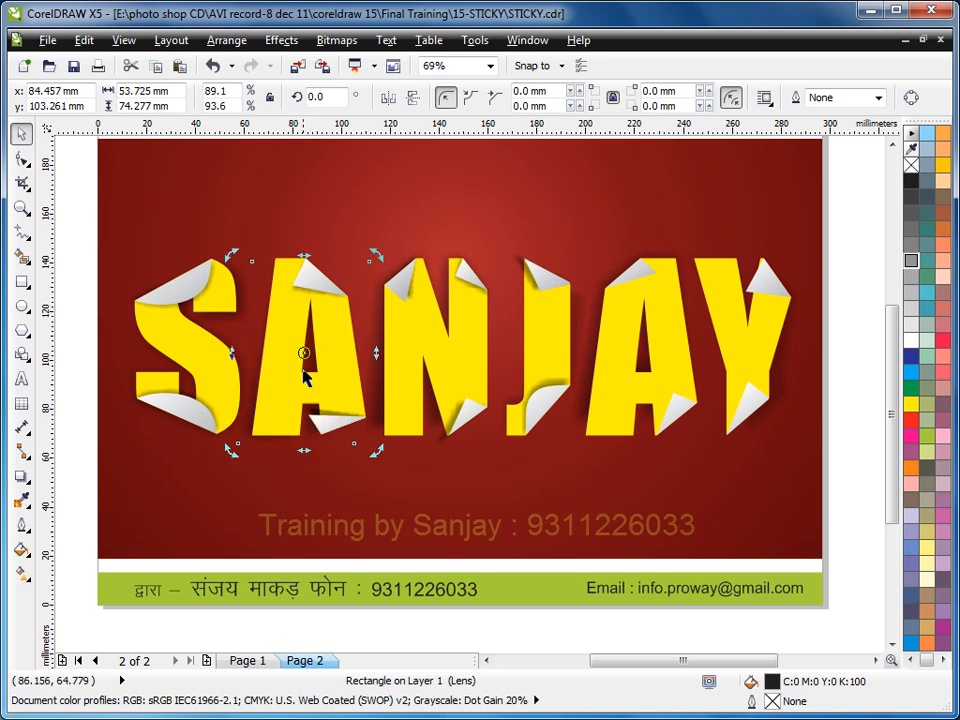
click(308, 460)
drag(307, 452, 330, 430)
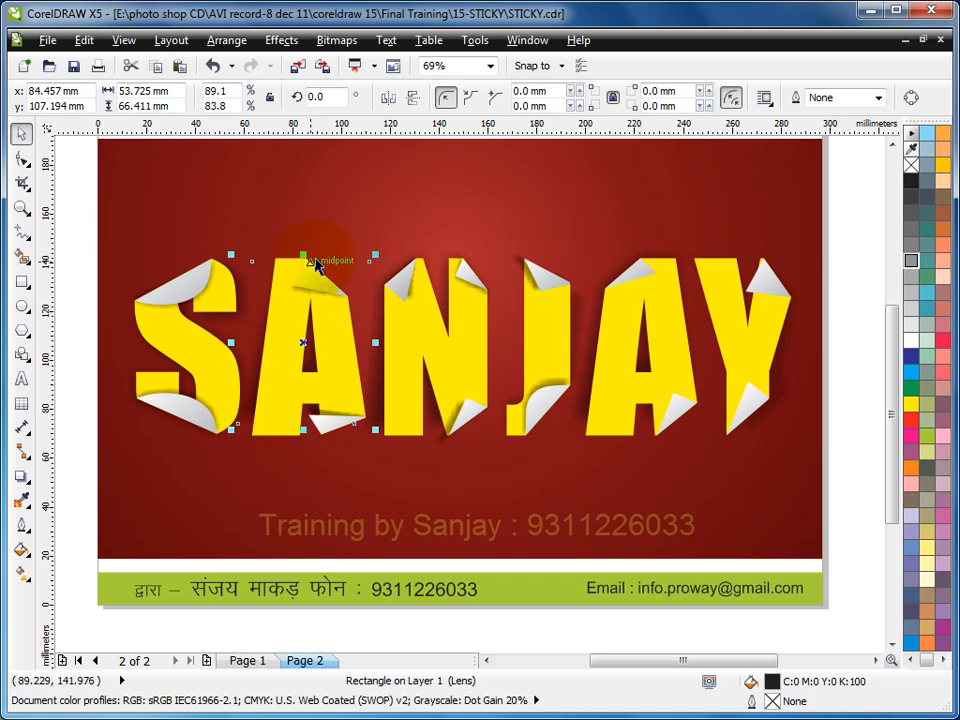
drag(303, 258, 303, 237)
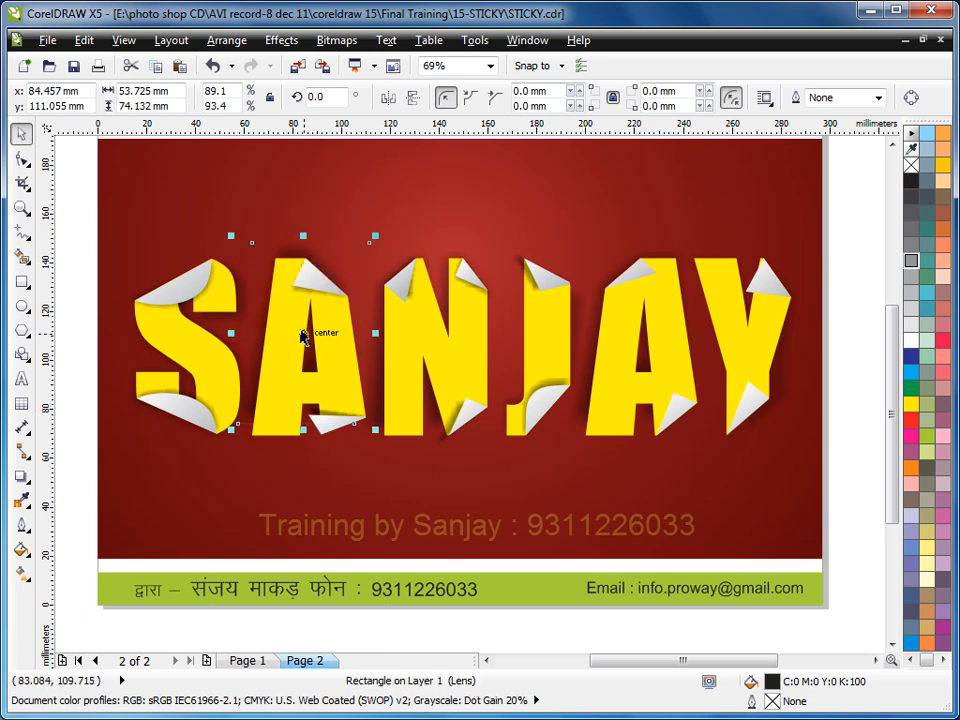
drag(303, 237, 305, 261)
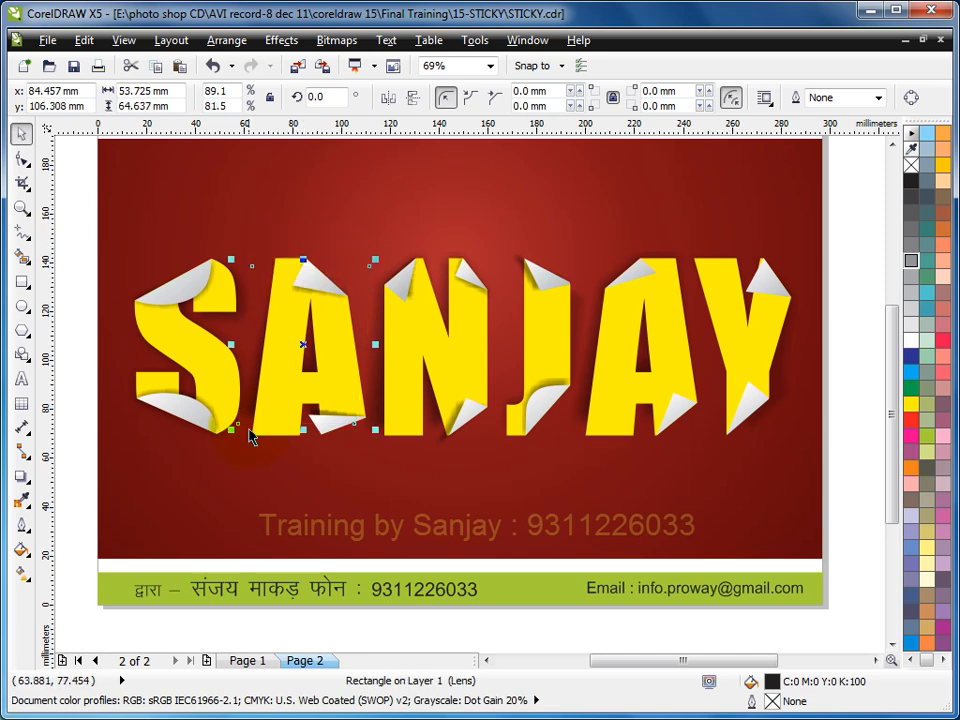
click(839, 289)
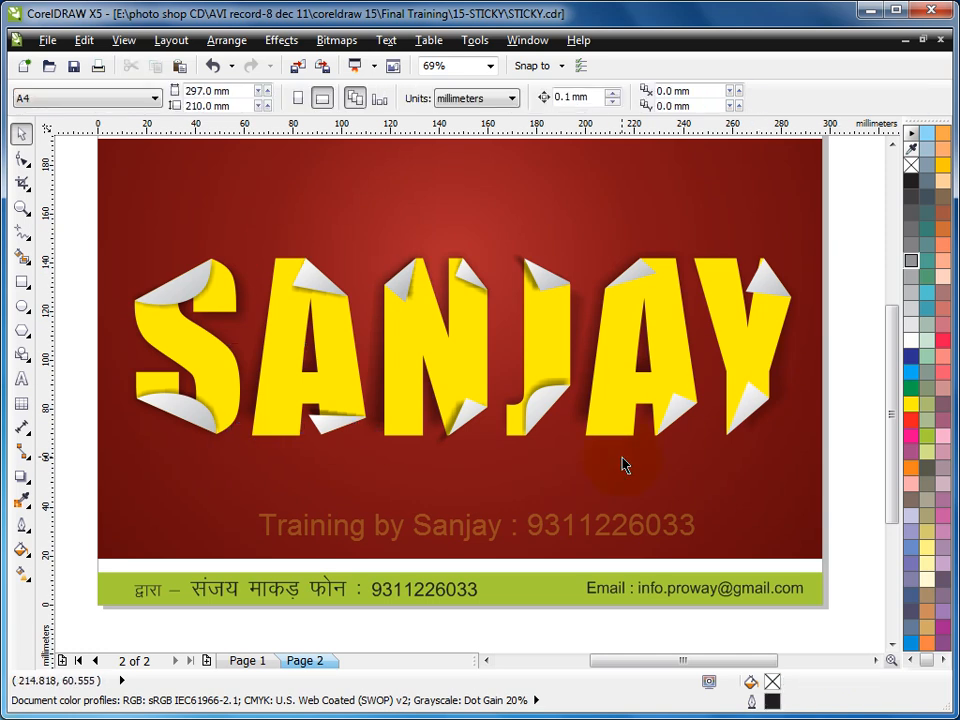
- Start a linear fountain fill with a custom colour blend for all six yellow letter shapes
click(221, 370)
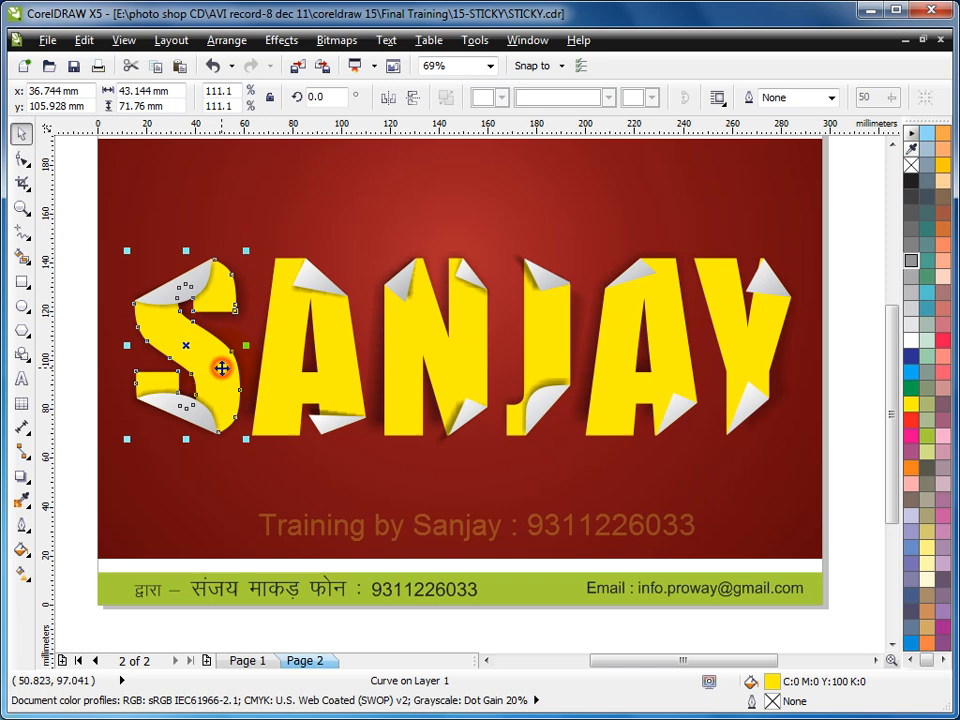
shift+click(285, 371)
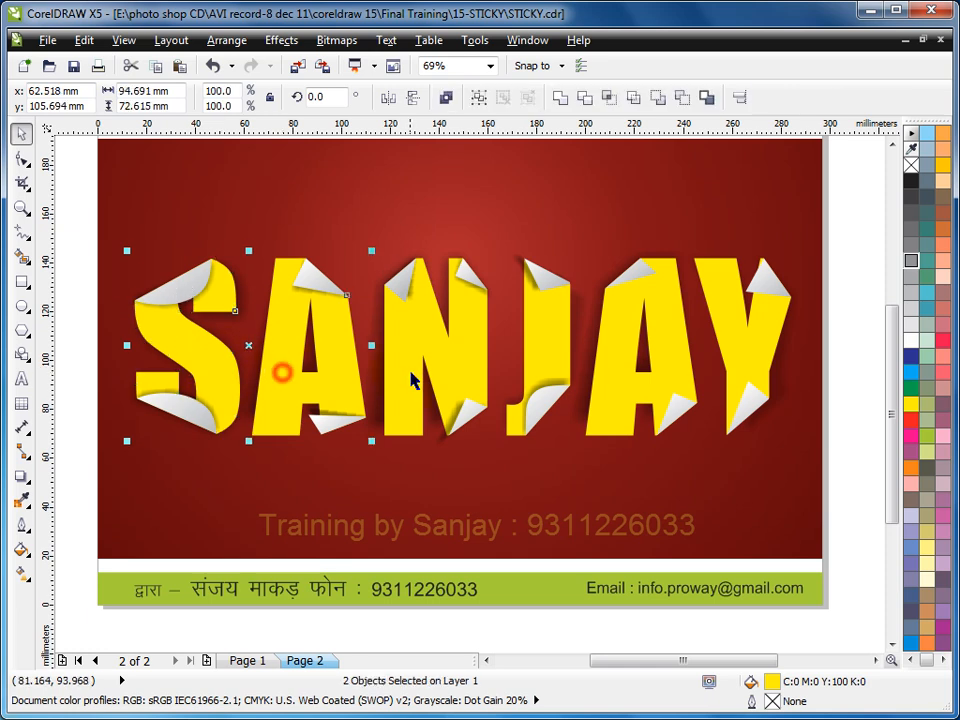
shift+click(414, 371)
shift+click(548, 348)
shift+click(626, 348)
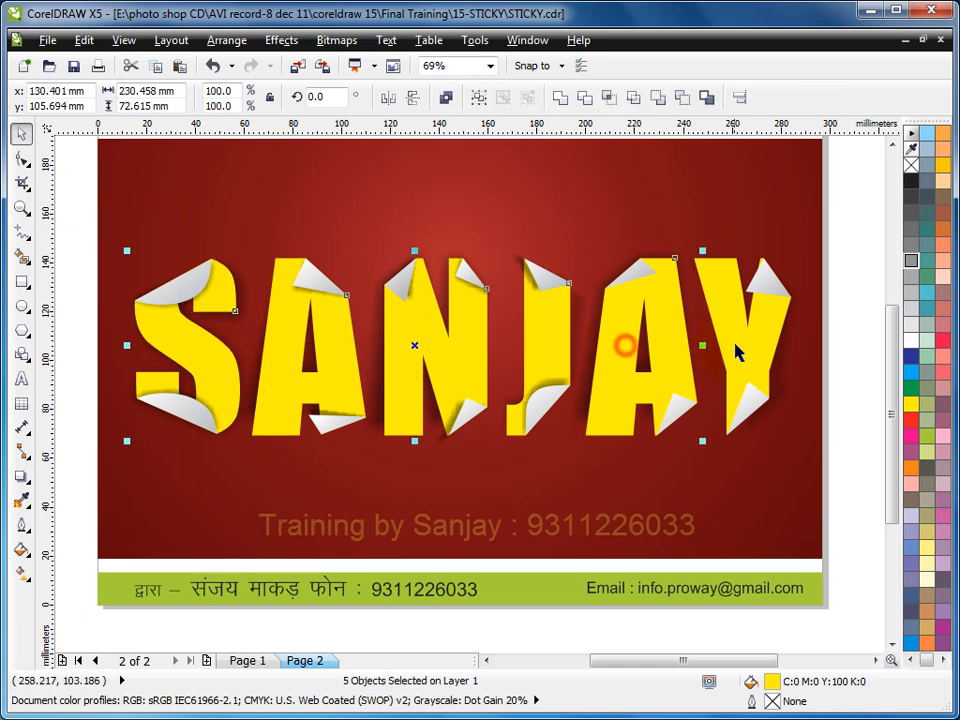
shift+click(736, 343)
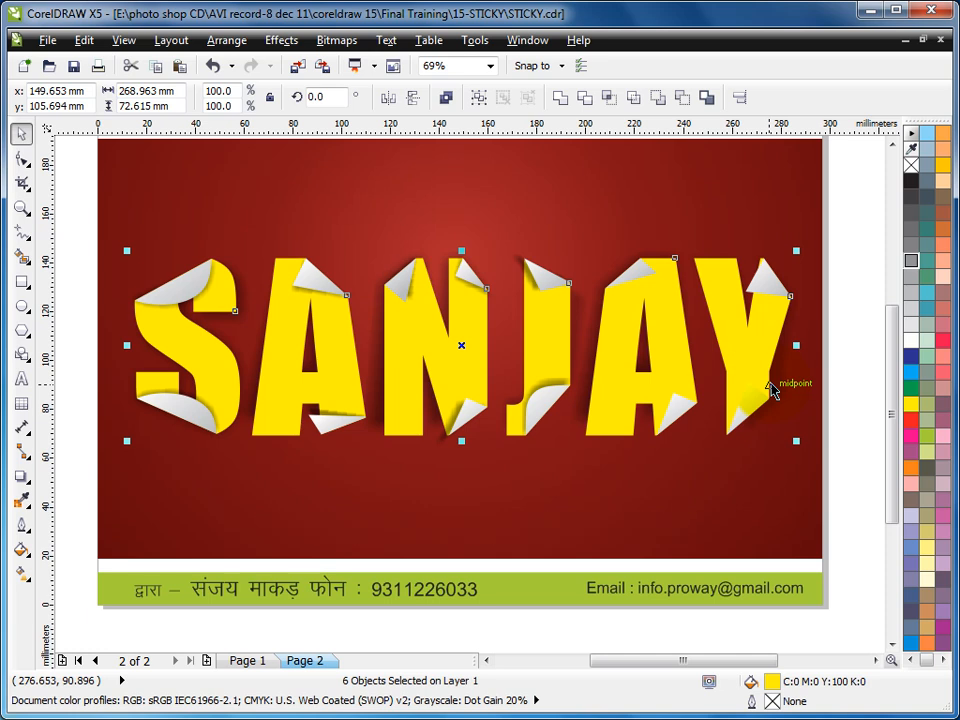
key(F11)
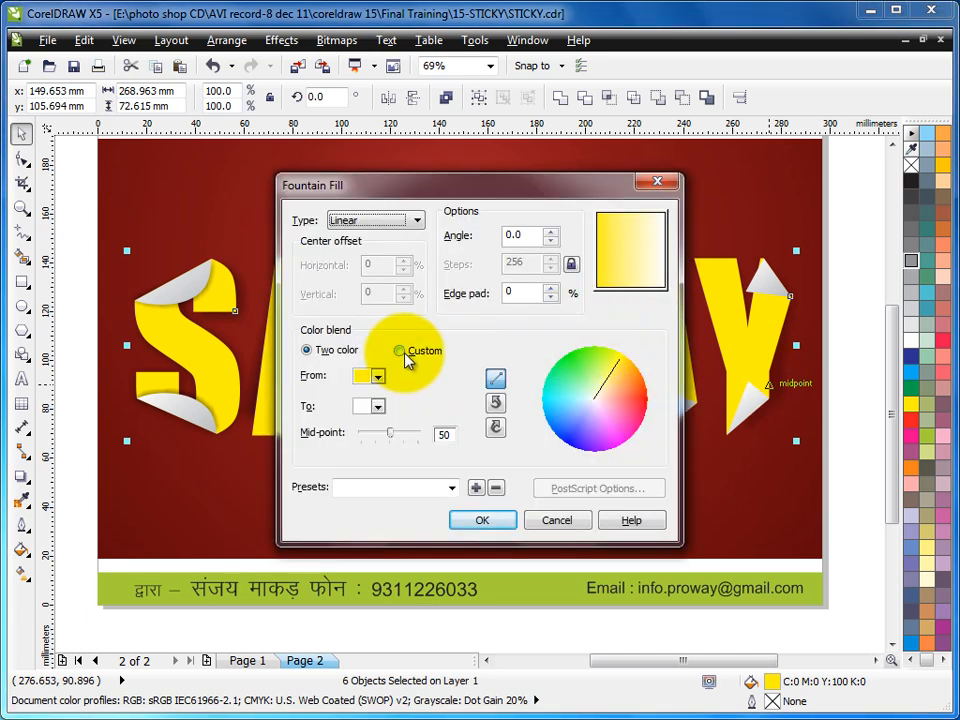
click(401, 351)
- Set the fountain's end colour to pale yellow (C3 M0 Y59 K0) and apply the fill to the letters
click(513, 405)
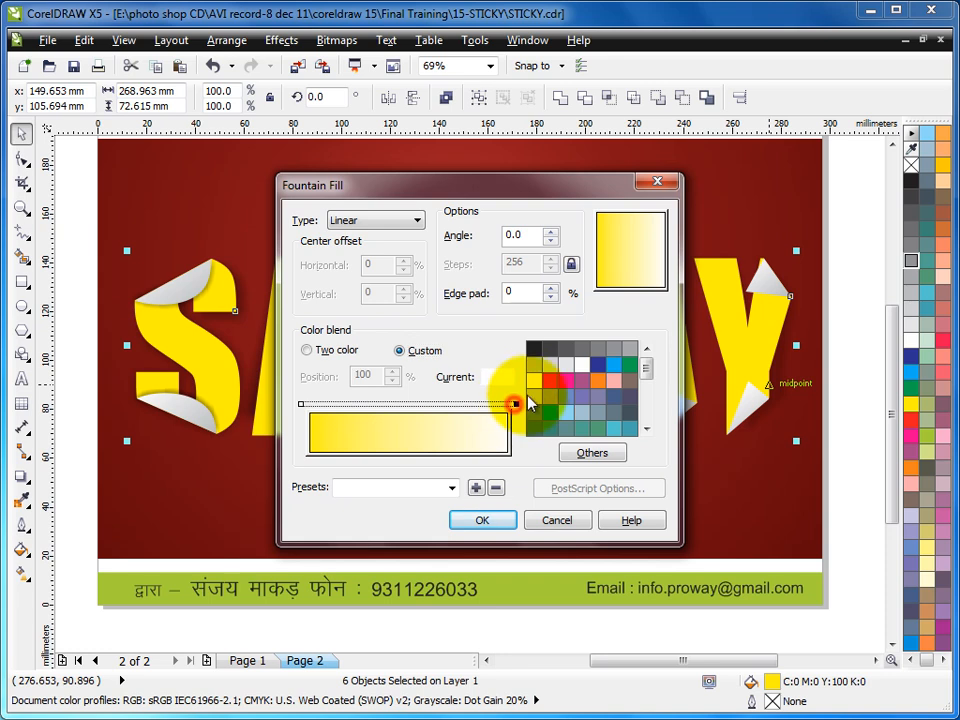
click(534, 380)
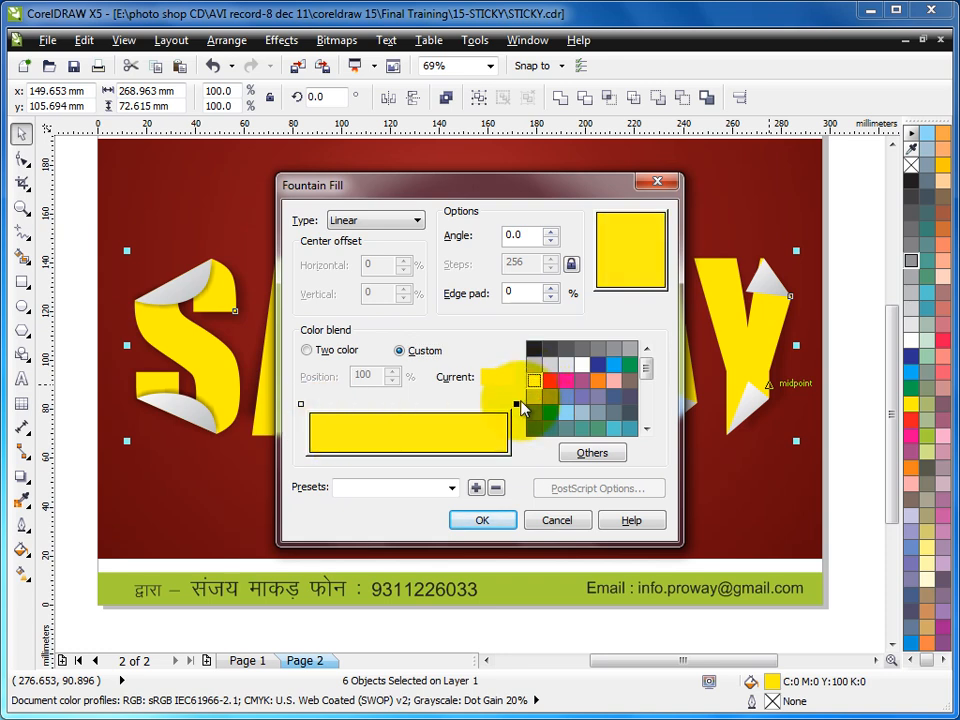
click(590, 453)
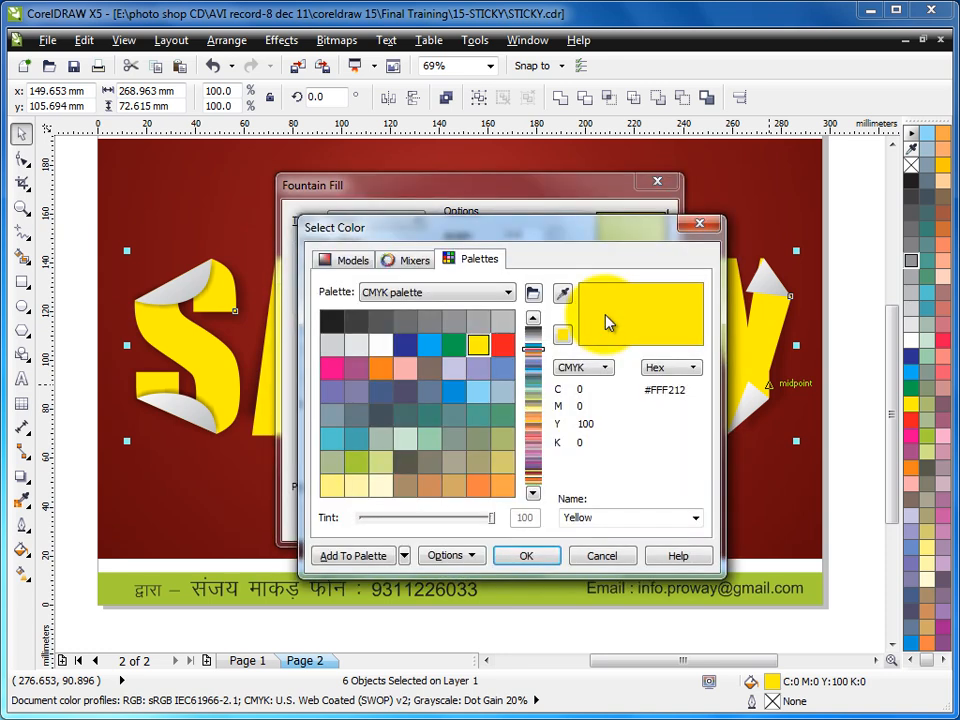
click(343, 258)
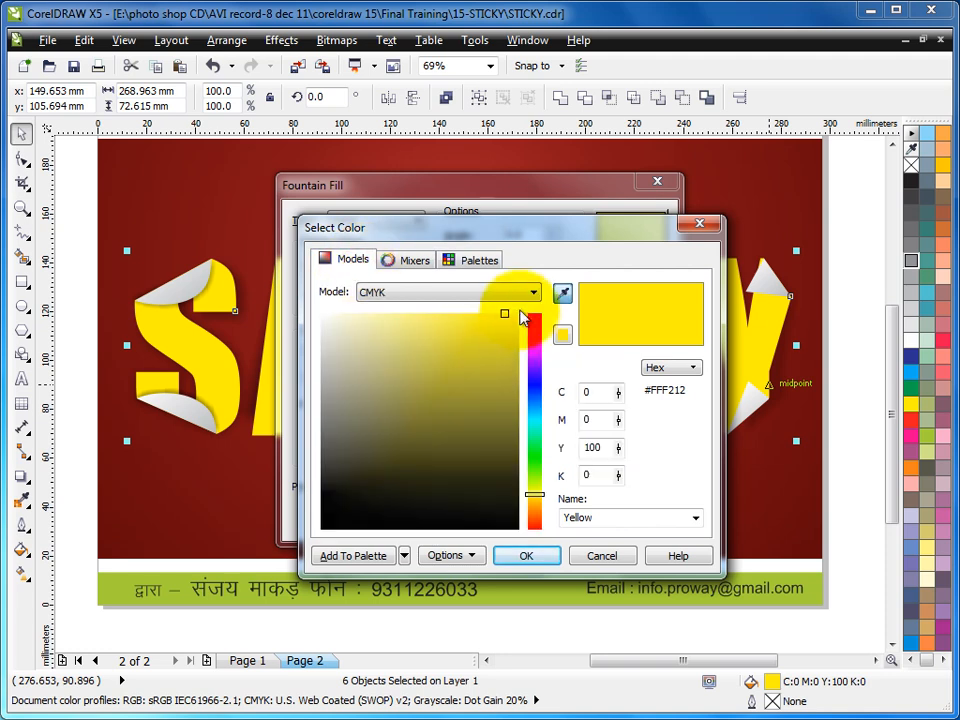
click(433, 317)
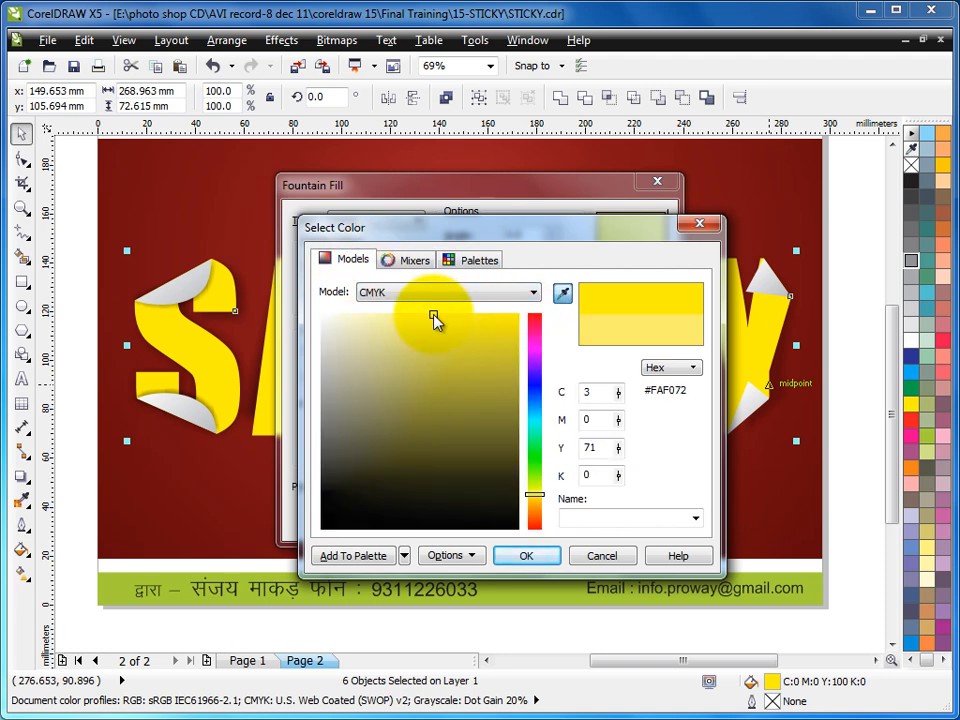
click(413, 315)
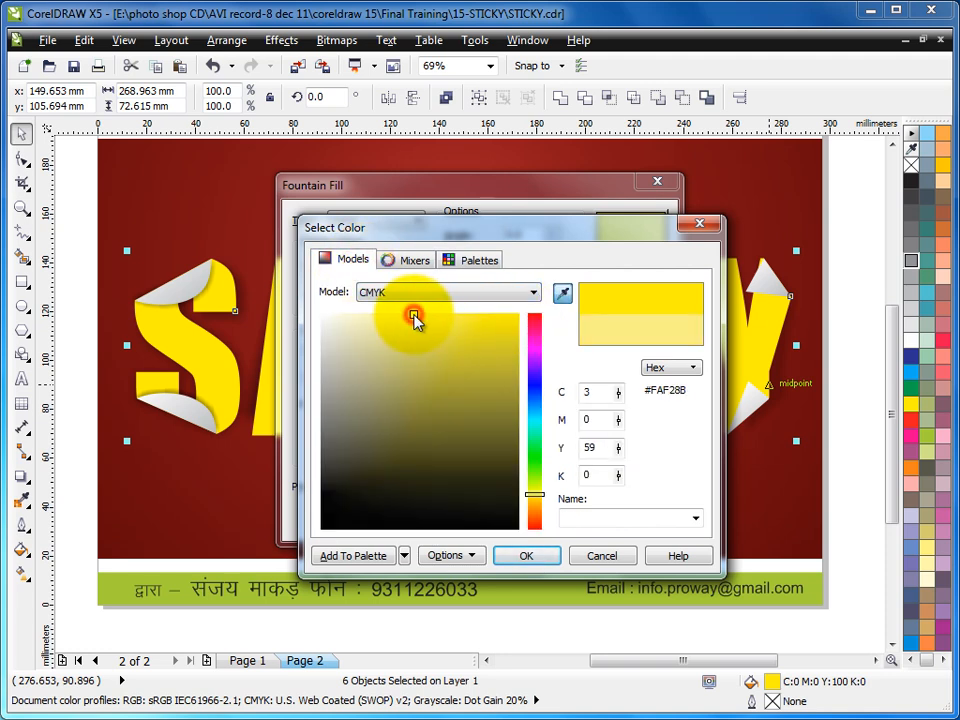
click(520, 557)
click(487, 520)
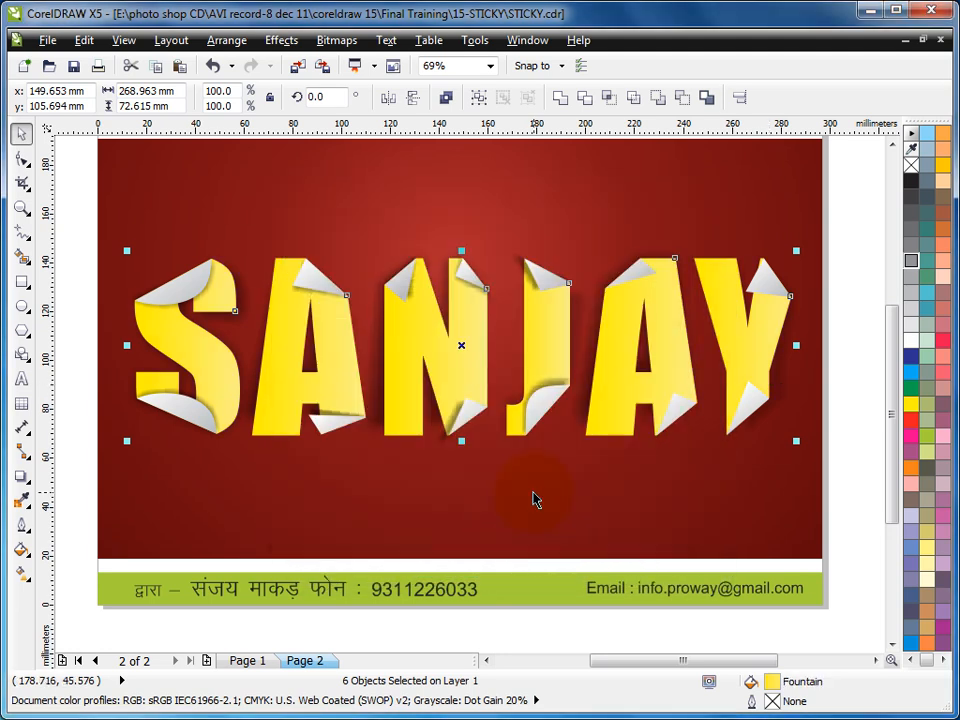
click(879, 396)
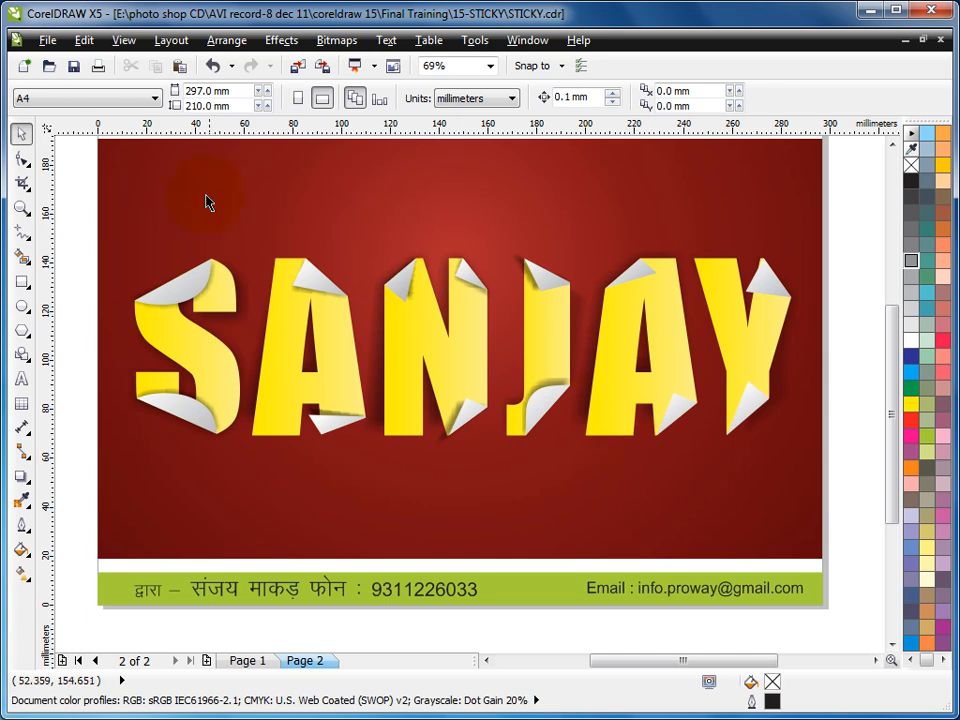
- Move the complete lettering with folds and shadows to the page's upper half and place a copy below it
drag(68, 172, 889, 530)
drag(586, 367, 568, 450)
right_click(568, 450)
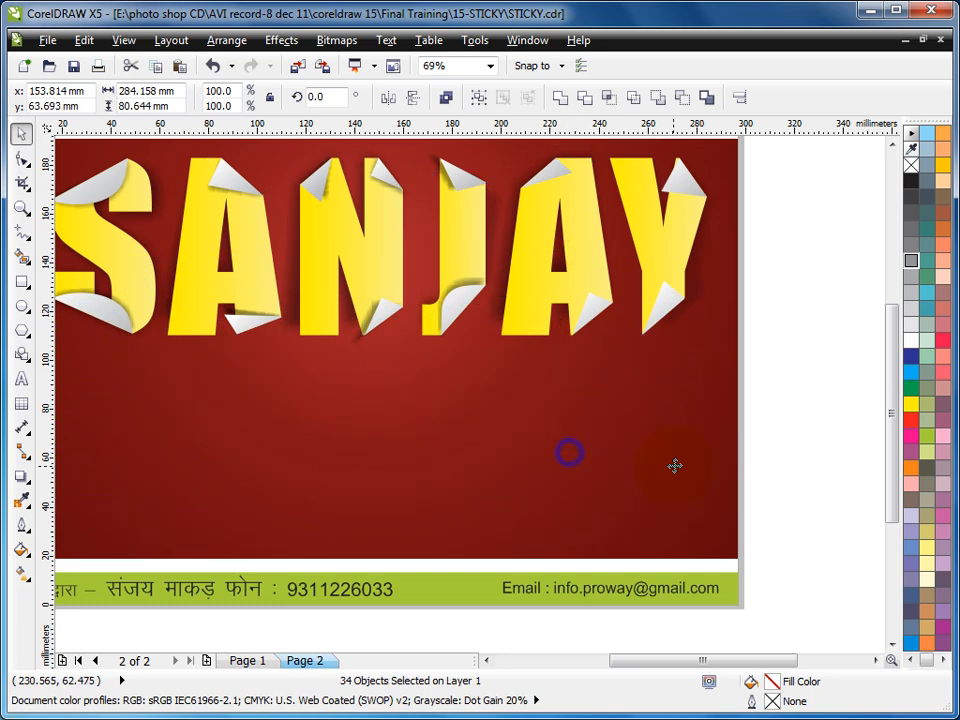
- Open the fountain fill of the lower copy's six letter shapes and set both its start and end colours to cyan
click(819, 388)
click(670, 437)
shift+click(521, 454)
shift+click(463, 455)
shift+click(352, 448)
shift+click(238, 463)
shift+click(128, 470)
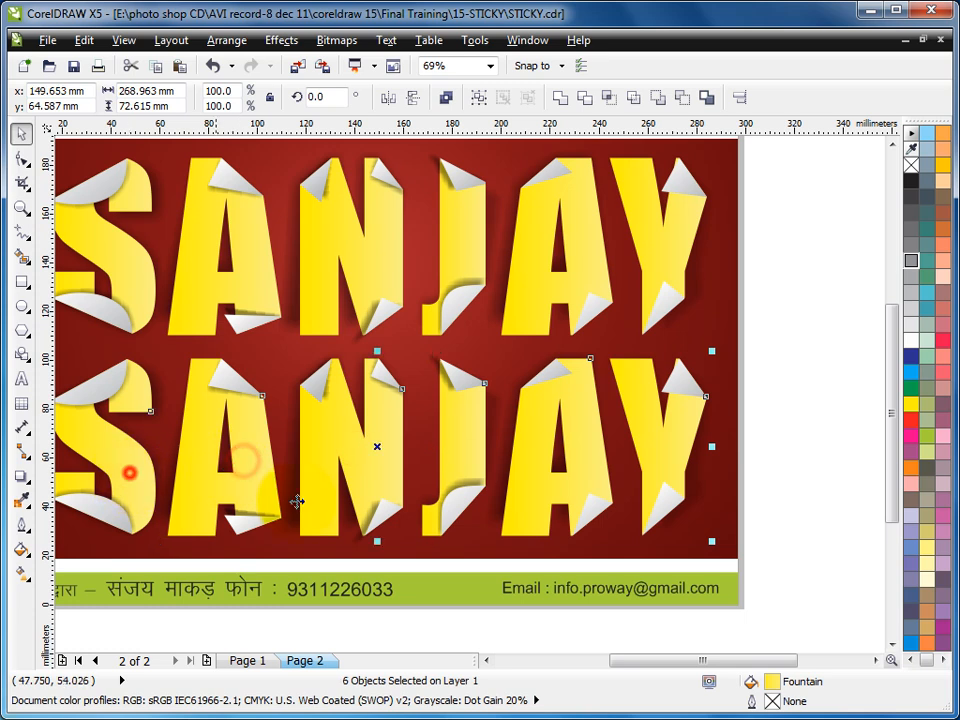
double_click(750, 683)
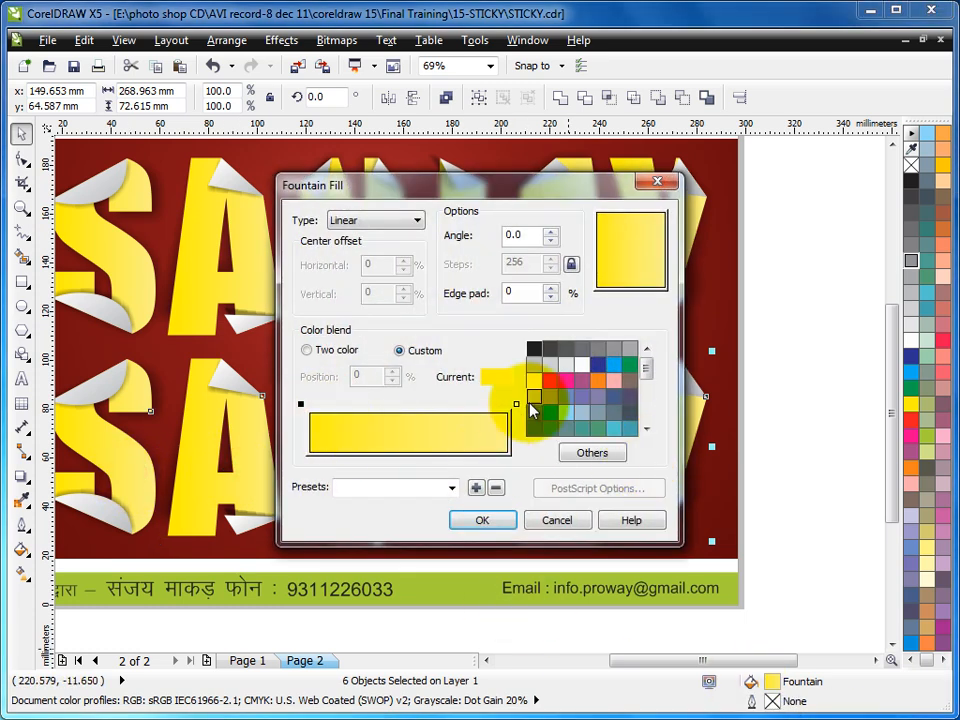
click(614, 366)
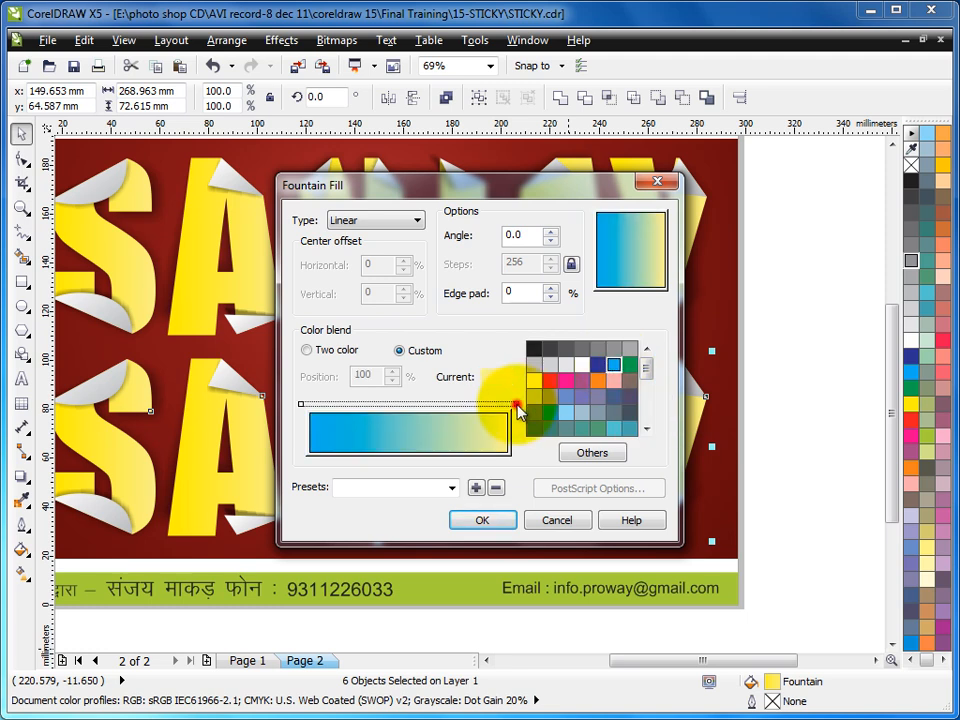
click(517, 405)
click(614, 366)
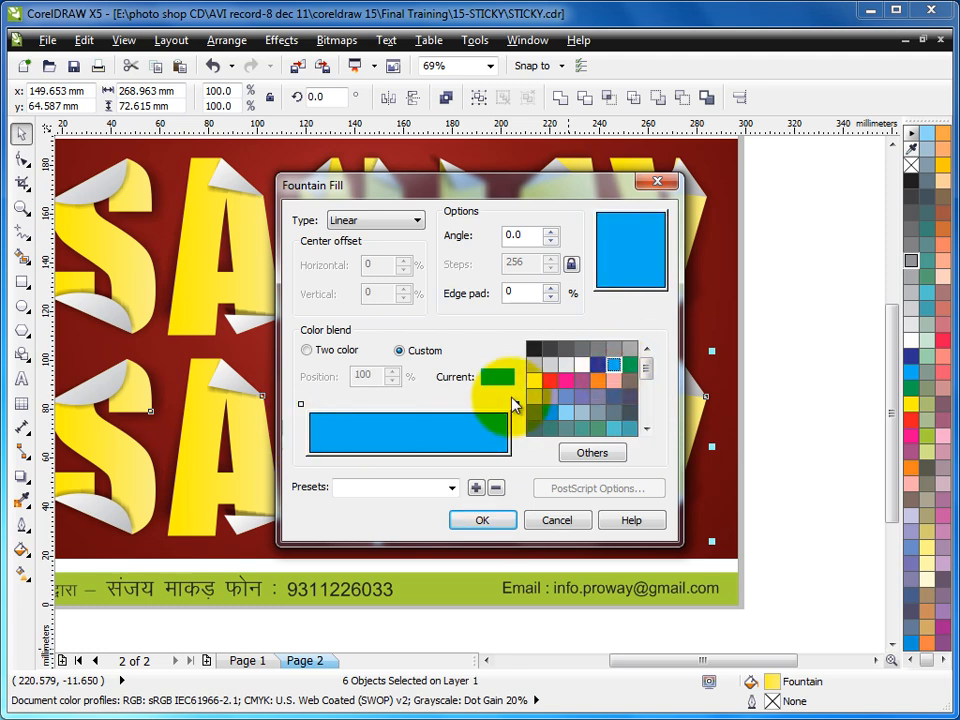
- Set the fountain's end colour to a darker blue (C86 M33 Y9 K0)
click(516, 404)
click(588, 452)
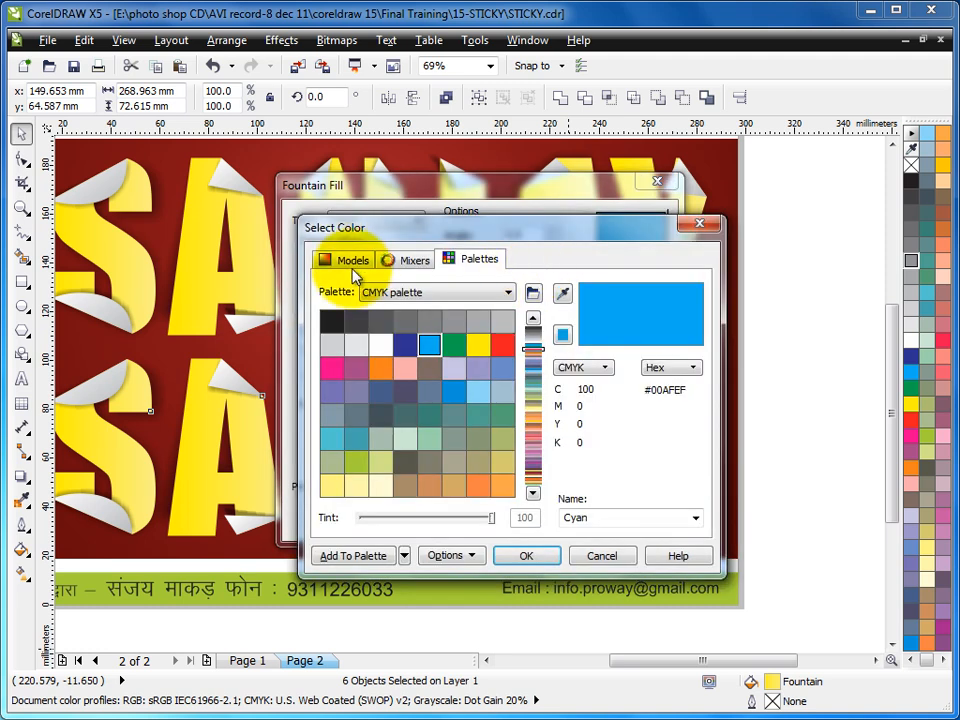
click(350, 261)
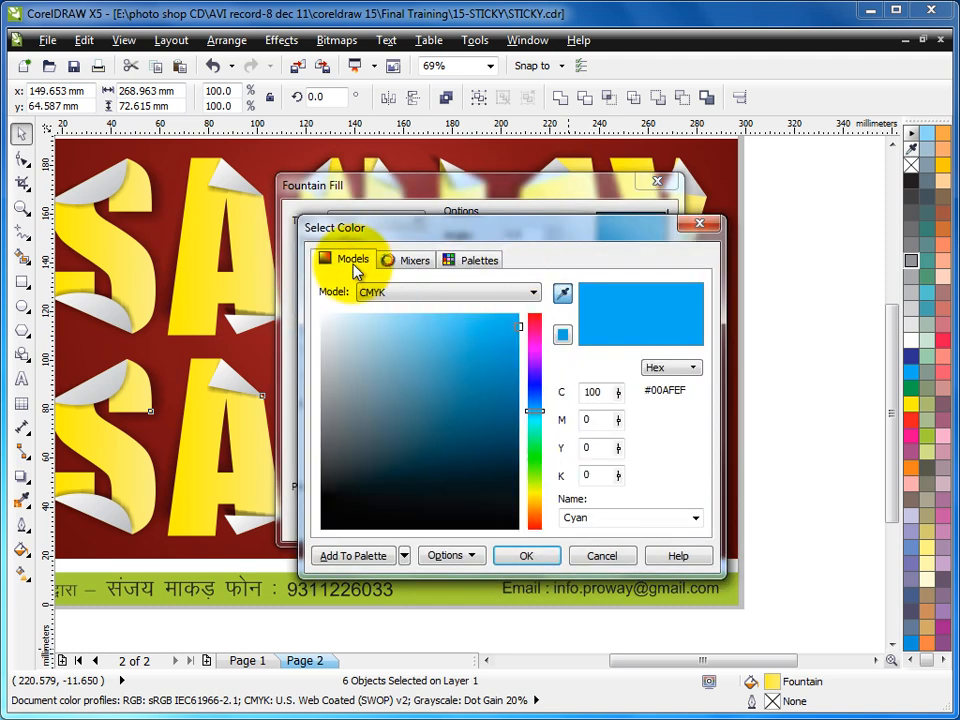
click(513, 372)
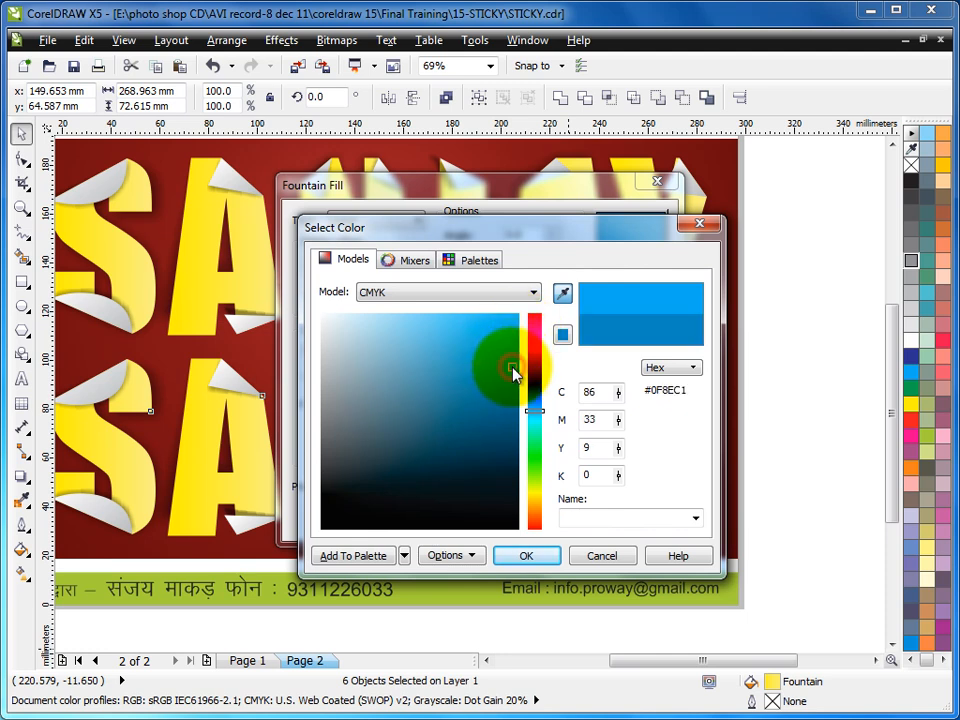
click(524, 555)
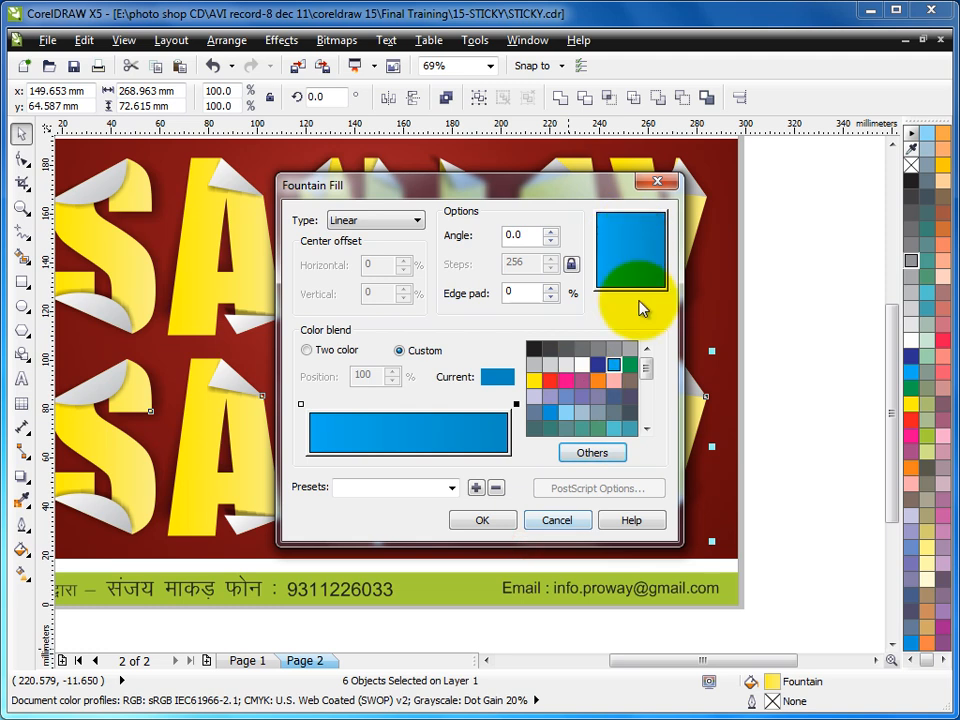
click(380, 220)
click(353, 260)
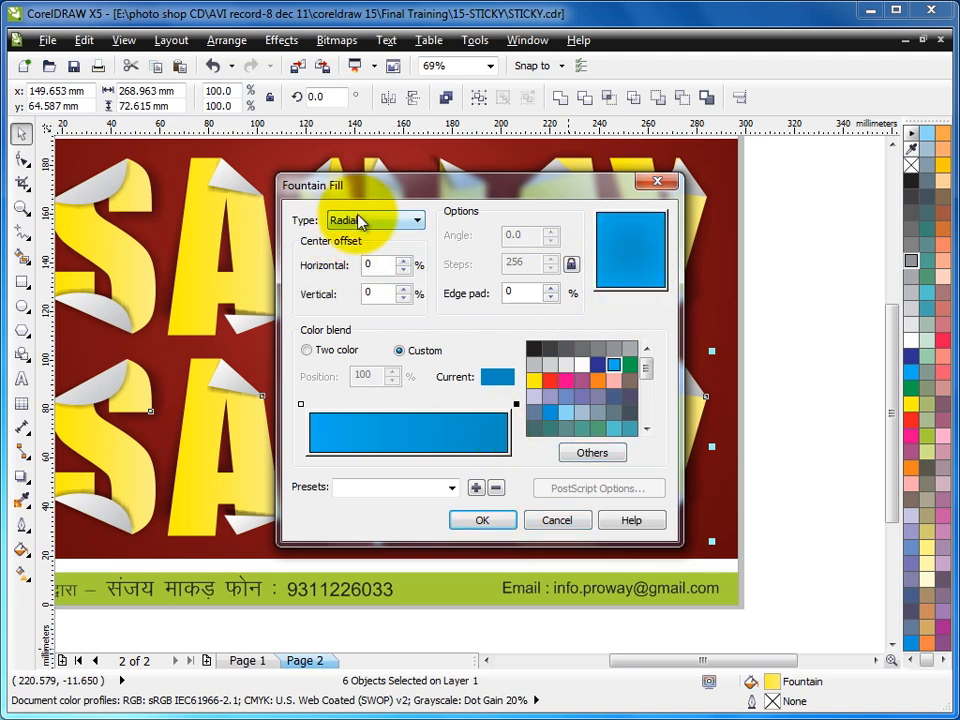
click(362, 219)
click(356, 231)
- Angle the linear fountain diagonally toward the upper left, set its start colour to light blue (C40 M0 Y0 K0) and apply it
drag(648, 259, 594, 200)
click(301, 404)
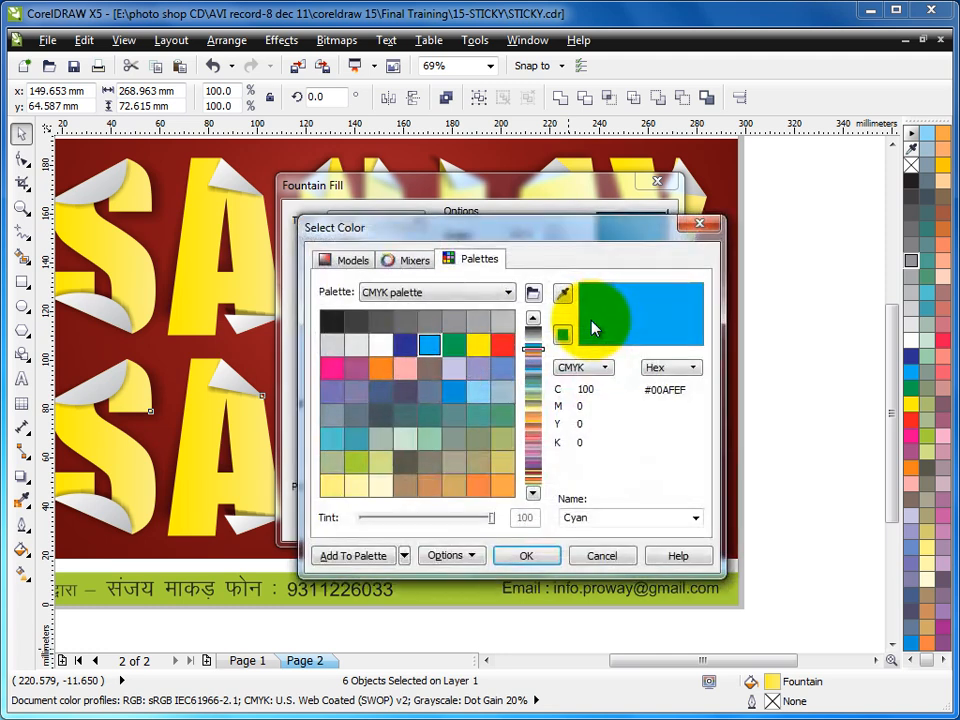
click(348, 264)
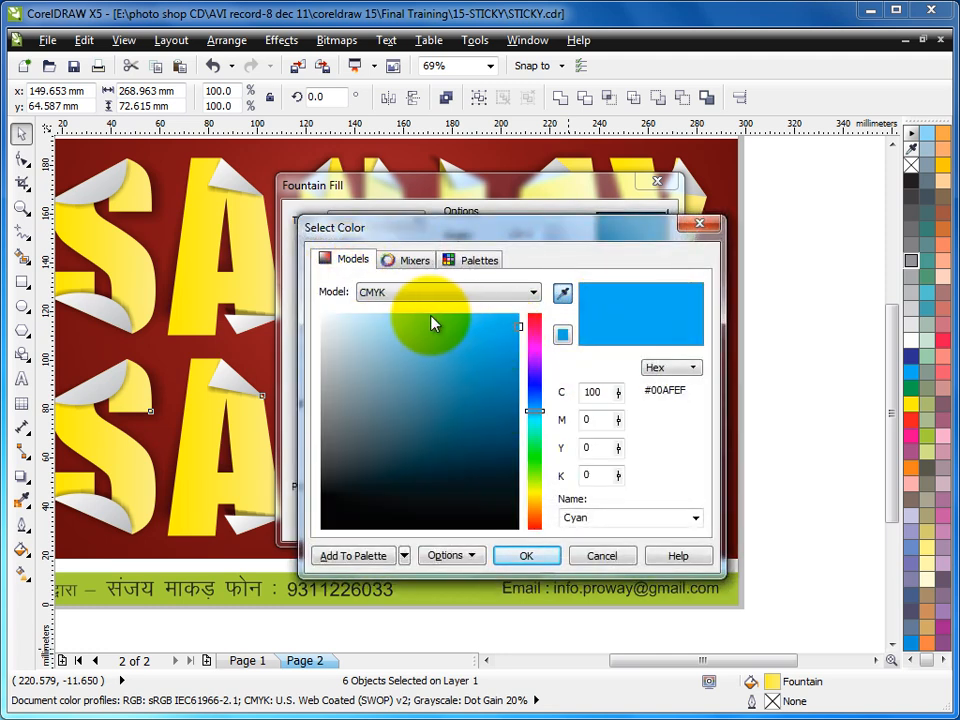
click(408, 314)
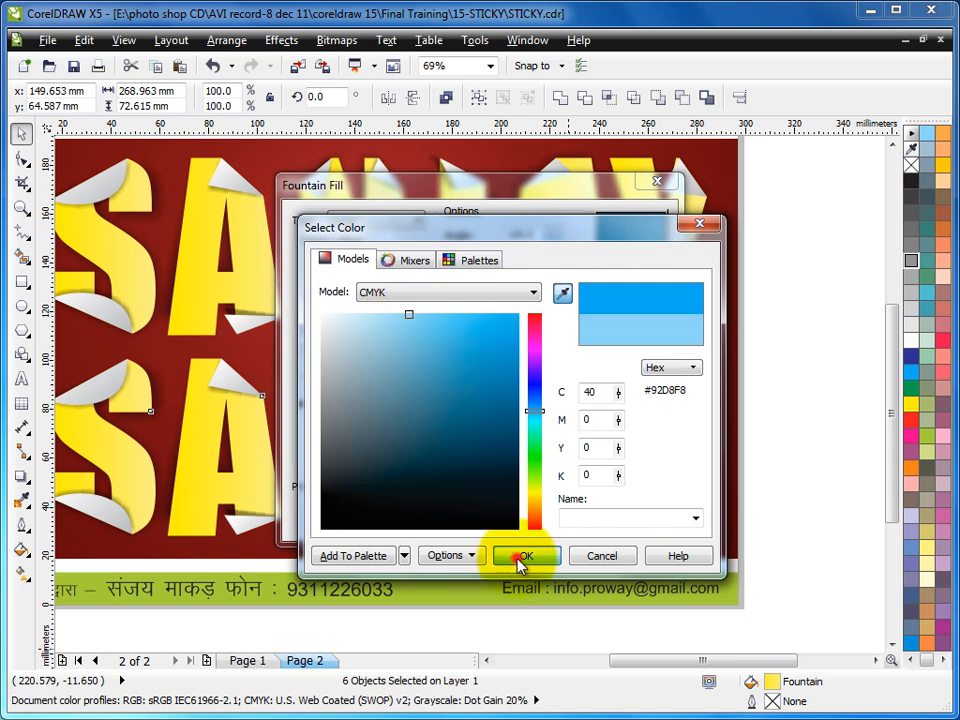
click(522, 557)
click(480, 520)
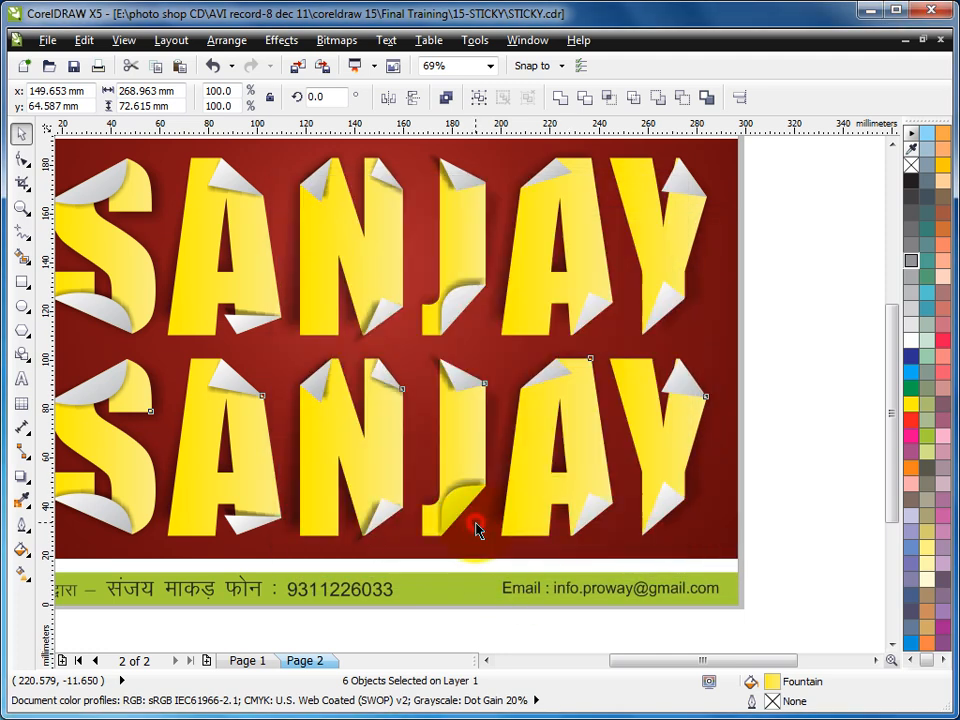
click(788, 405)
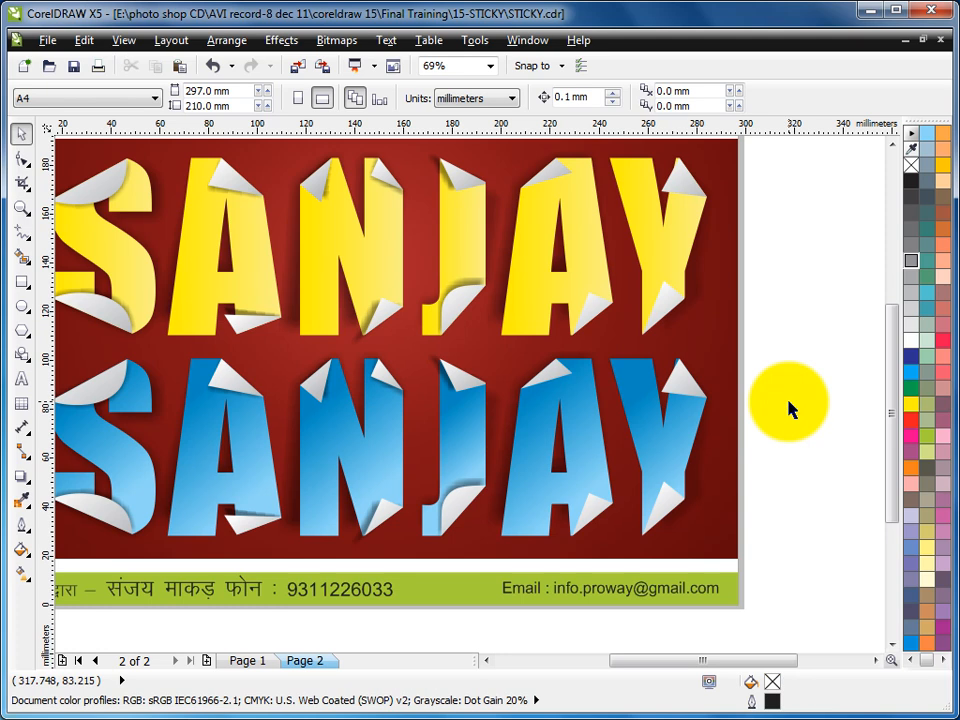
scroll(789, 403, down, 2)
key(F2)
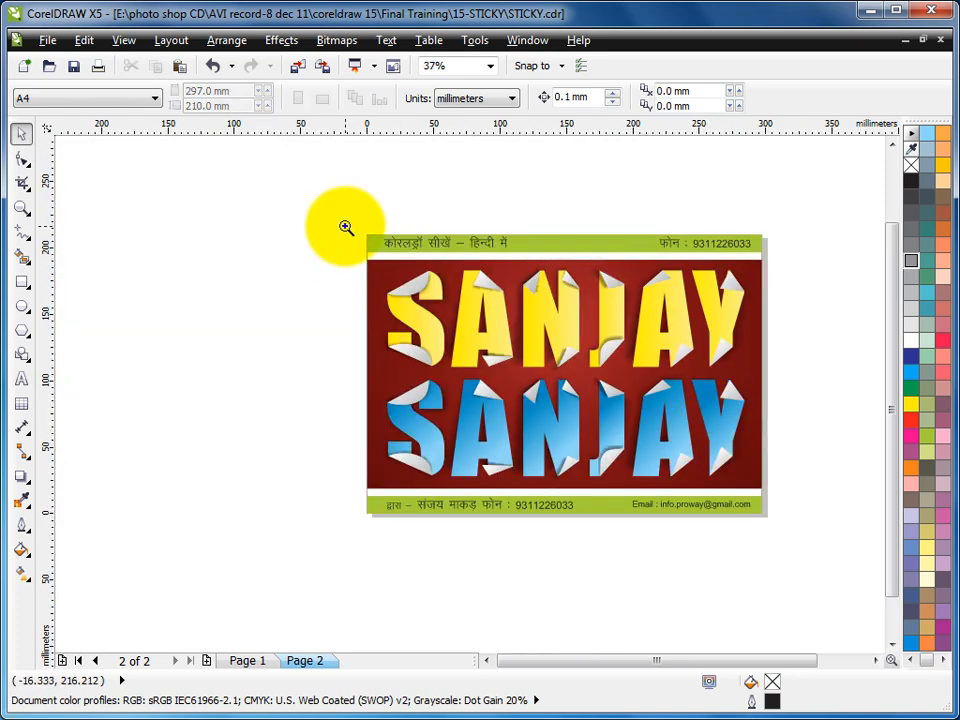
drag(345, 228, 765, 518)
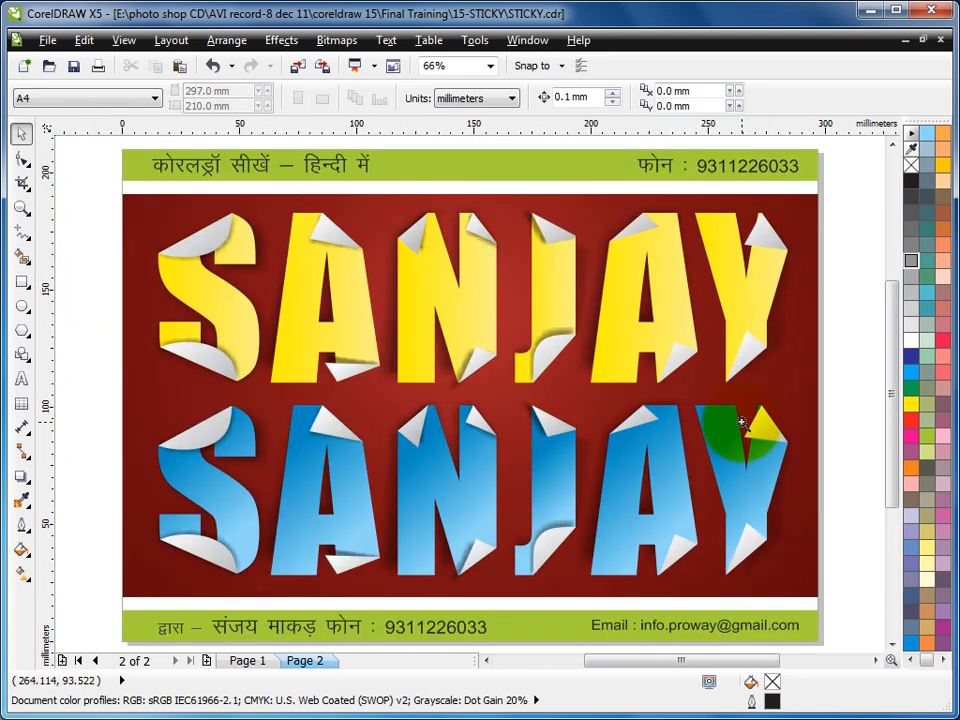